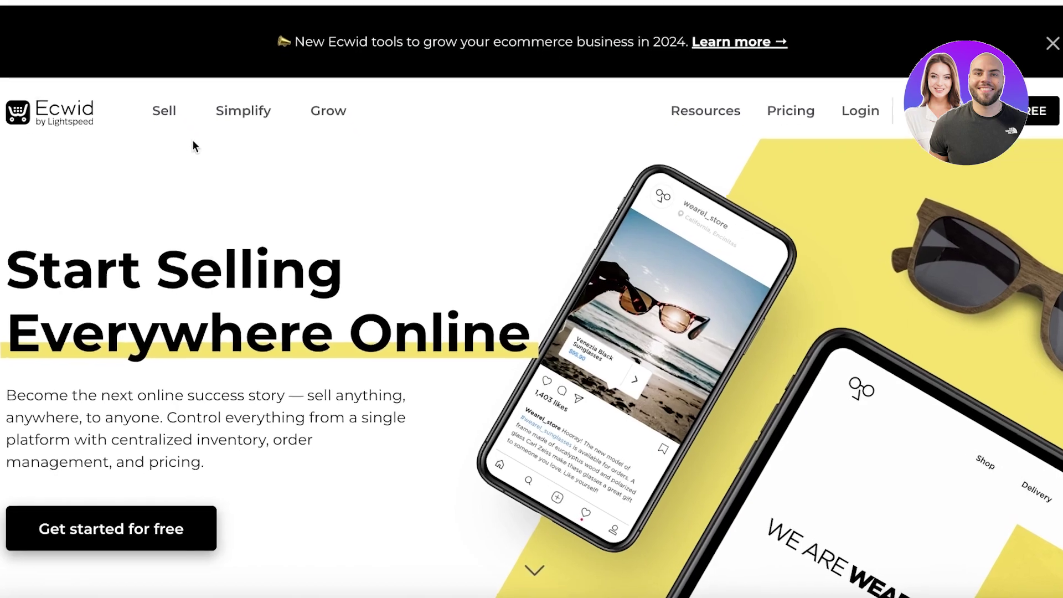
View the Ecwid Sell page, then switch to the Stripe dashboard's Get started screen.
left_click(175, 123)
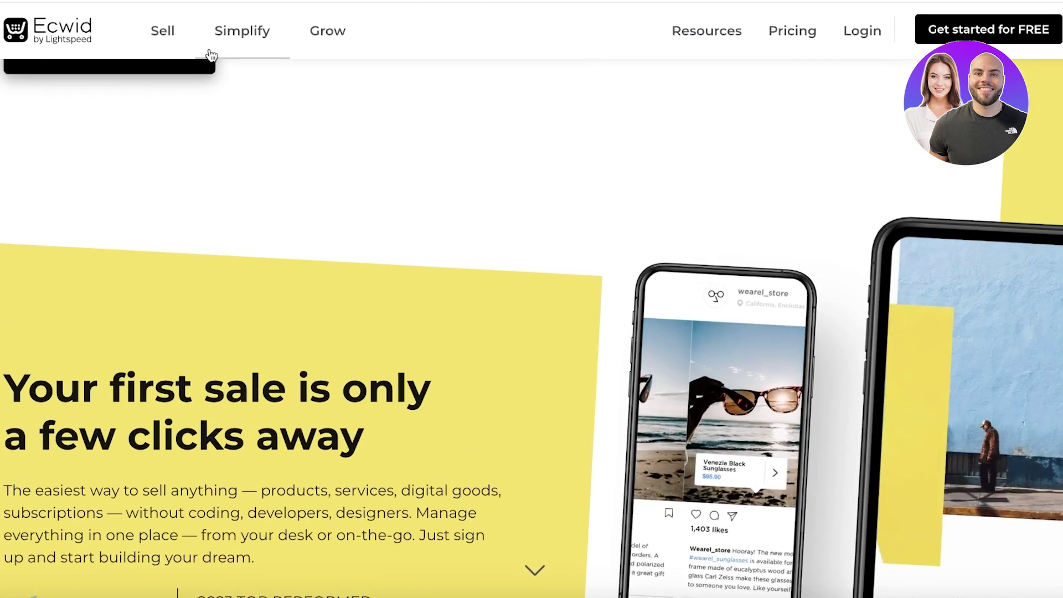
key("super+bracketleft")
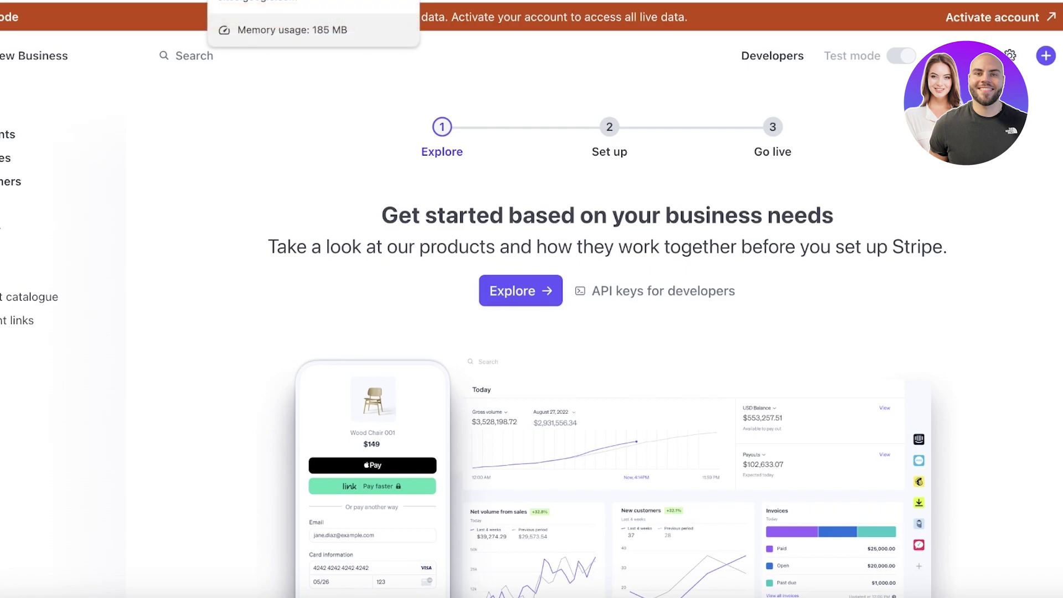
Create a blank site titled 'Cashmere Luxury', widening the title box so it fits one line.
left_click(368, 2)
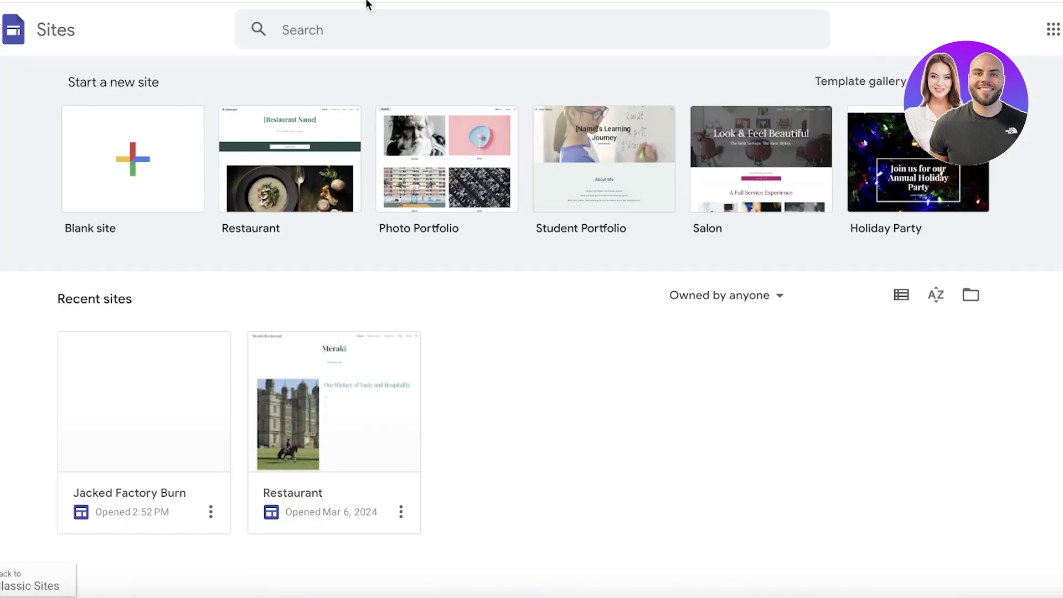
left_click(141, 189)
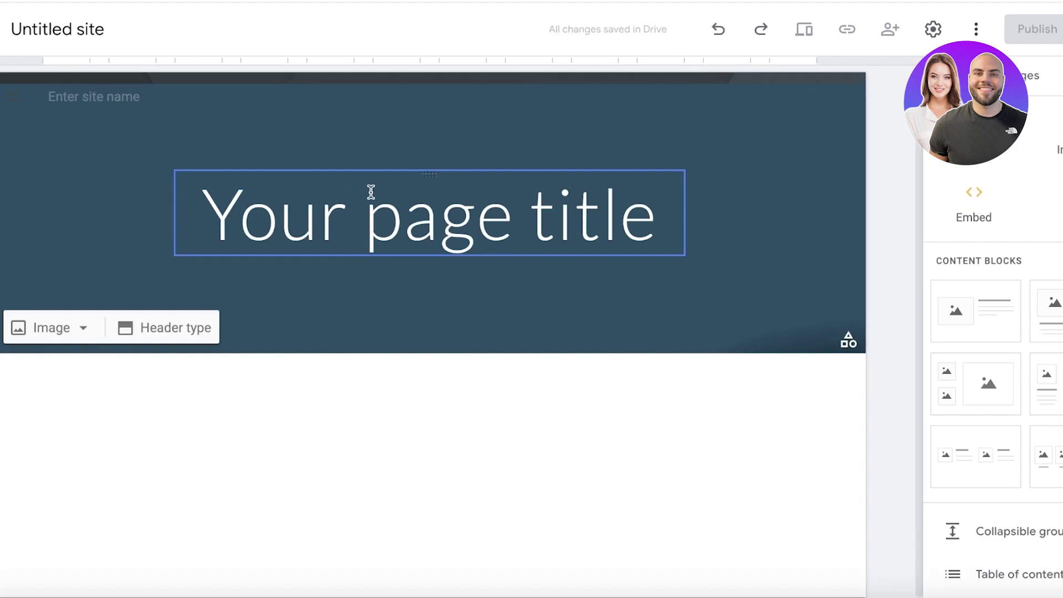
left_click(366, 215)
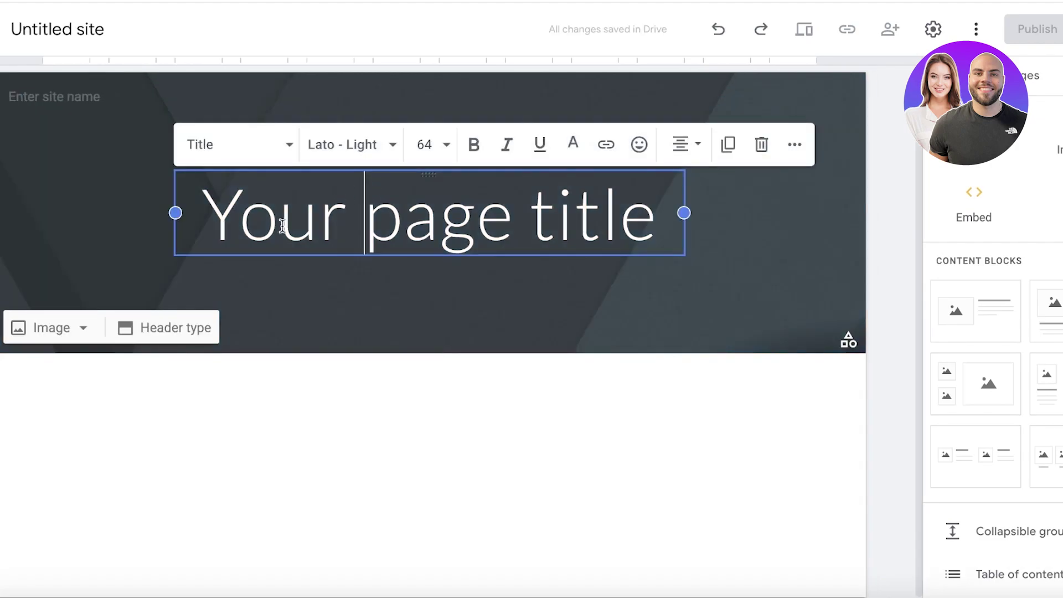
double_click(283, 226)
left_click(282, 226)
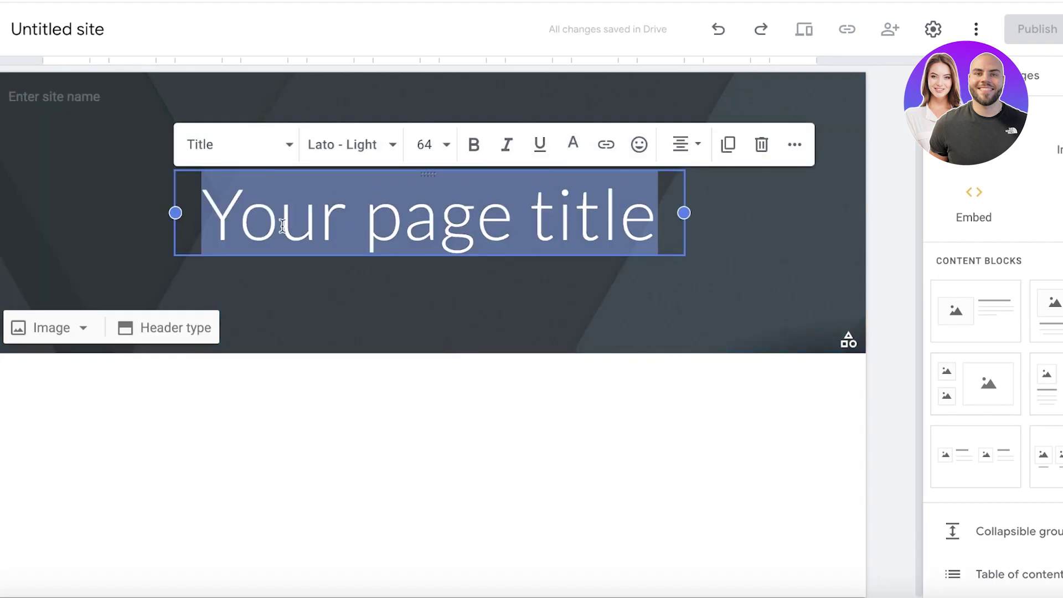
type("Cashm")
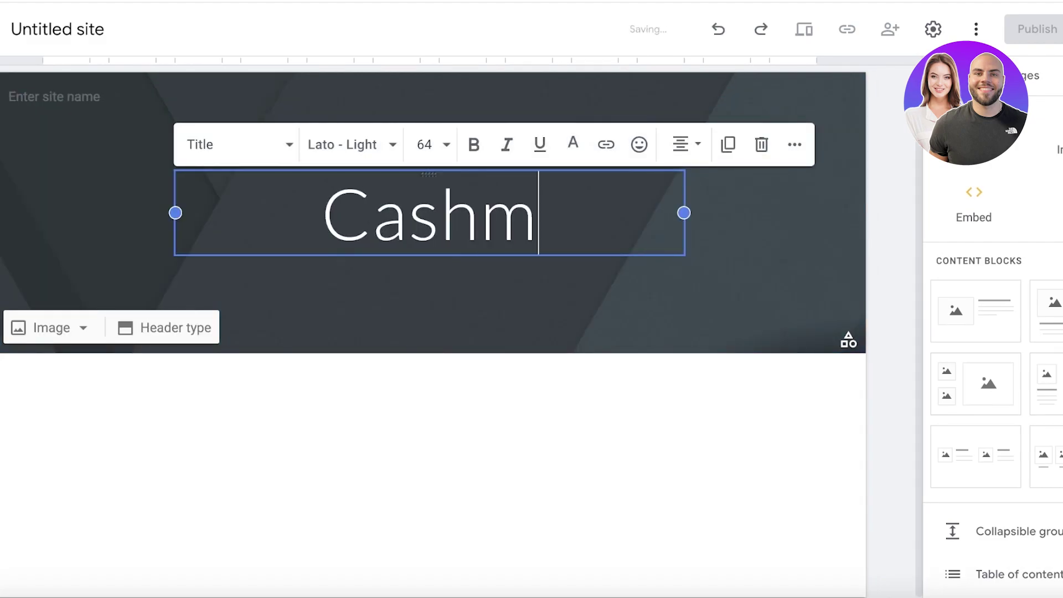
type("ere Luxury")
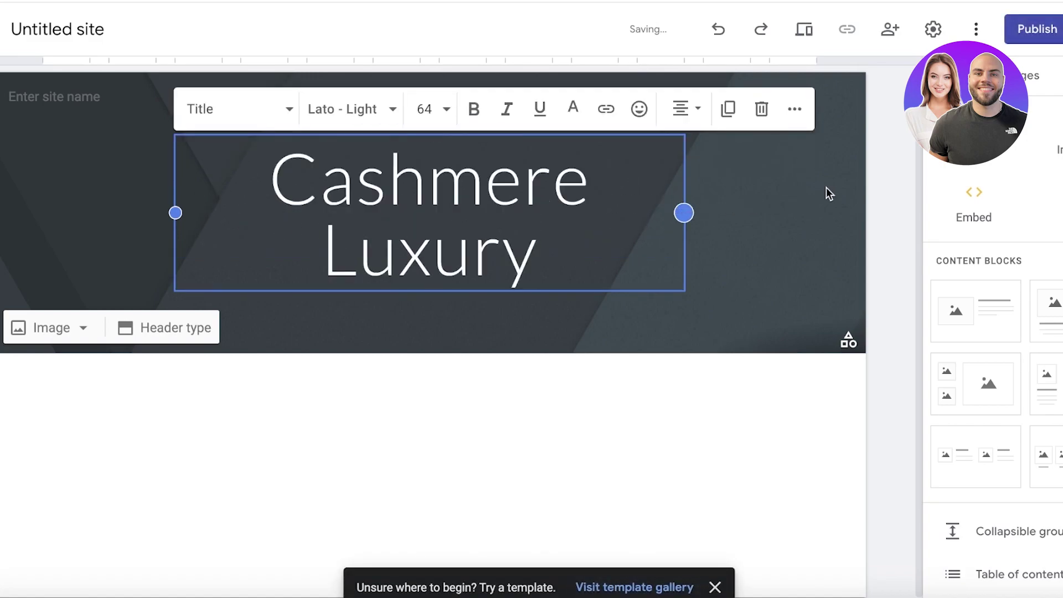
left_click_drag(684, 213, 750, 212)
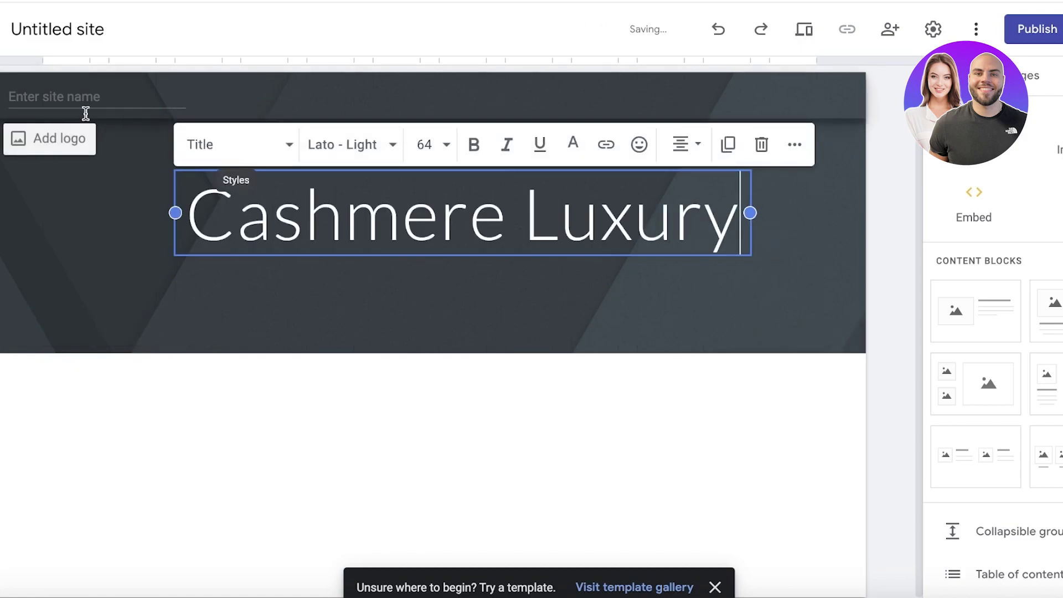
Name the site 'Affordable Cashmere'.
left_click(83, 108)
type("Cas")
key("BackSpace")
key("BackSpace")
key("BackSpace")
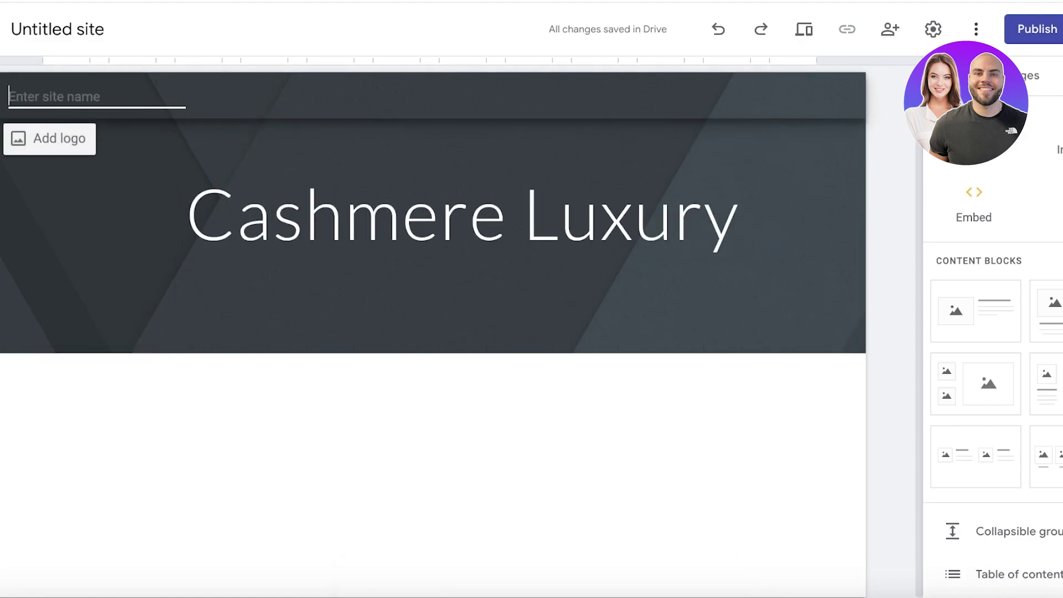
type("Affo")
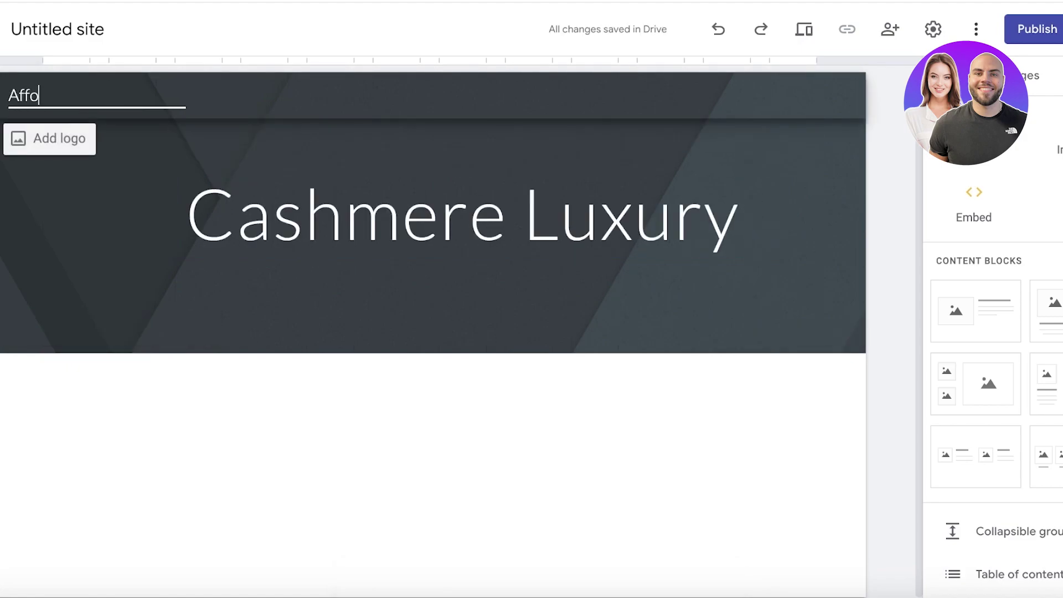
type("rdable Cashmere")
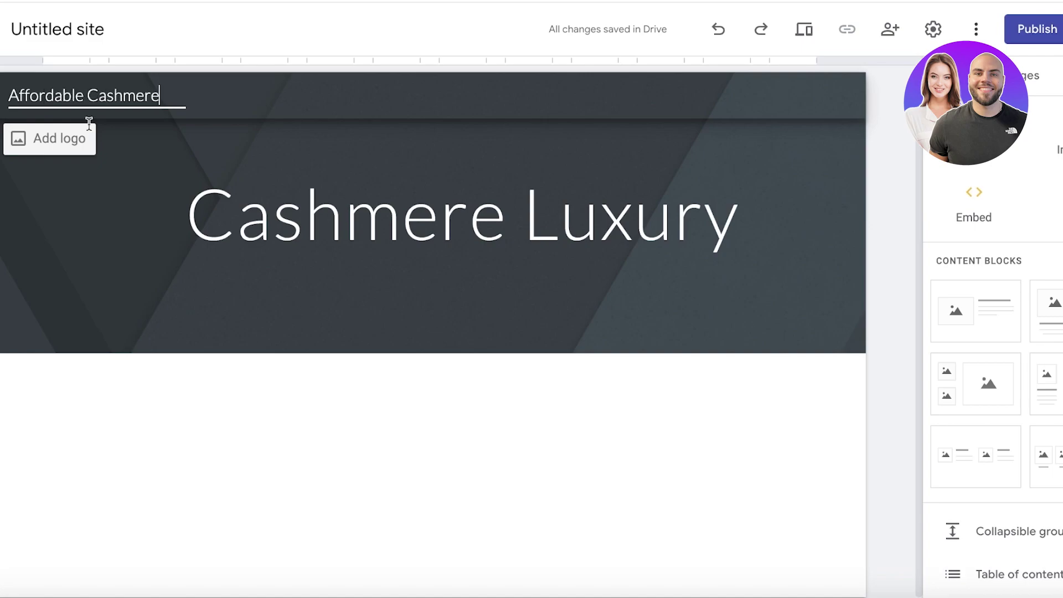
key("Return")
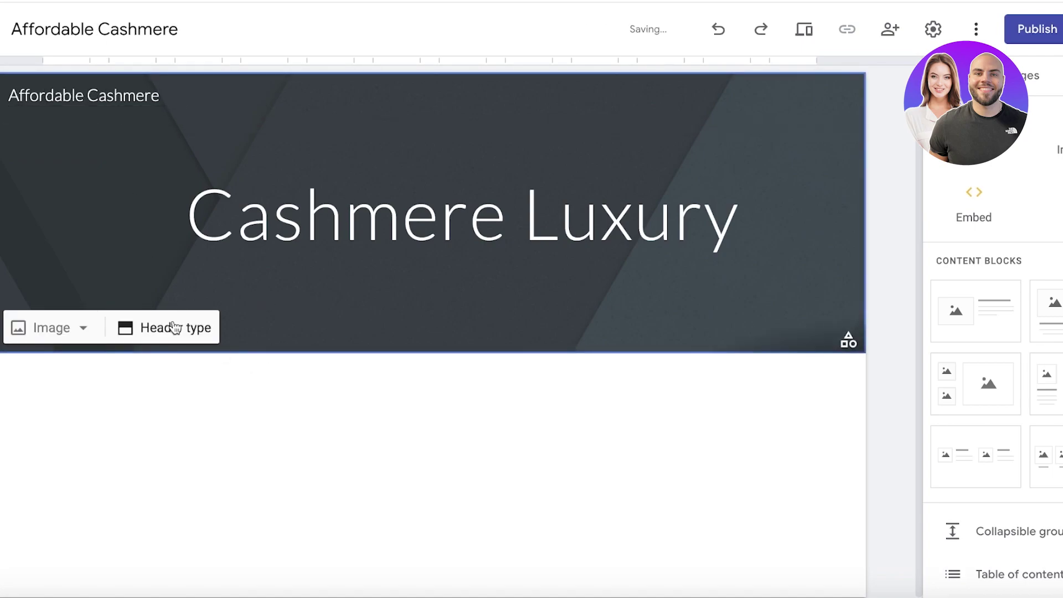
Upload Untitled design.png from Downloads as the header background image.
left_click(61, 323)
left_click(62, 373)
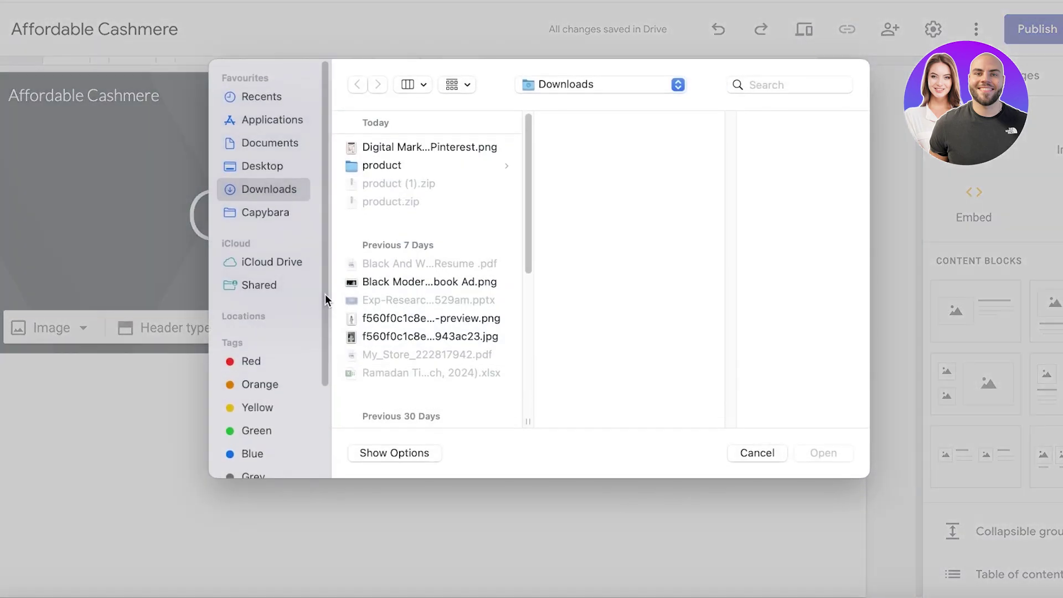
scroll(460, 360, "down", 10)
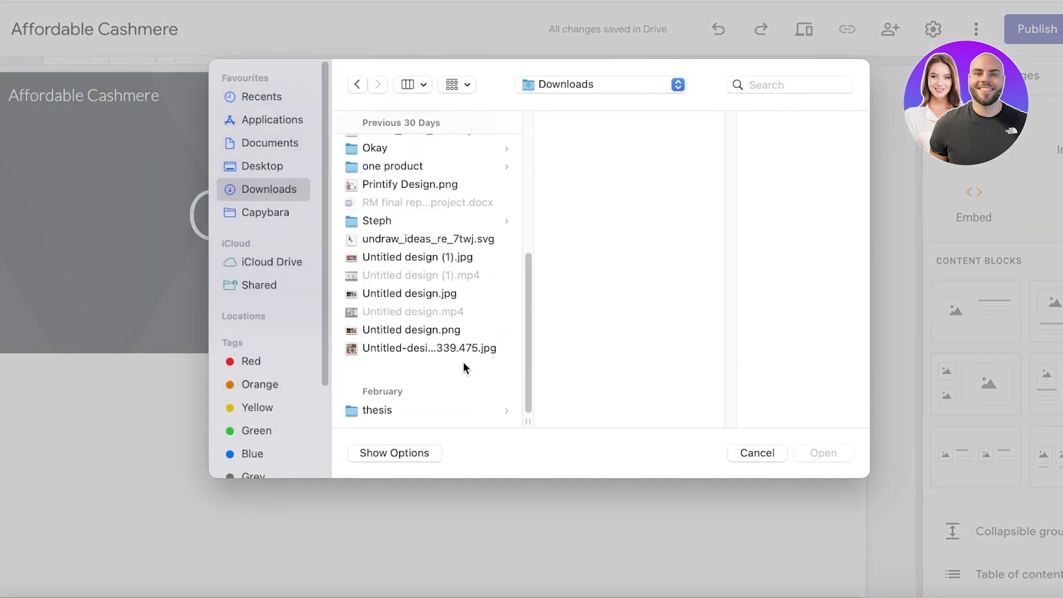
left_click(407, 331)
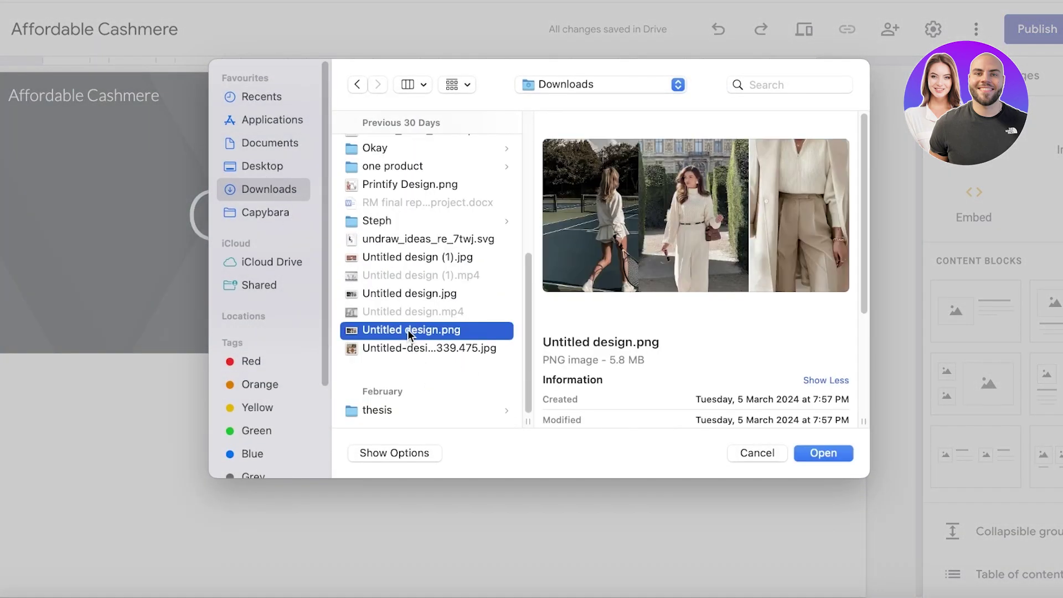
left_click(835, 455)
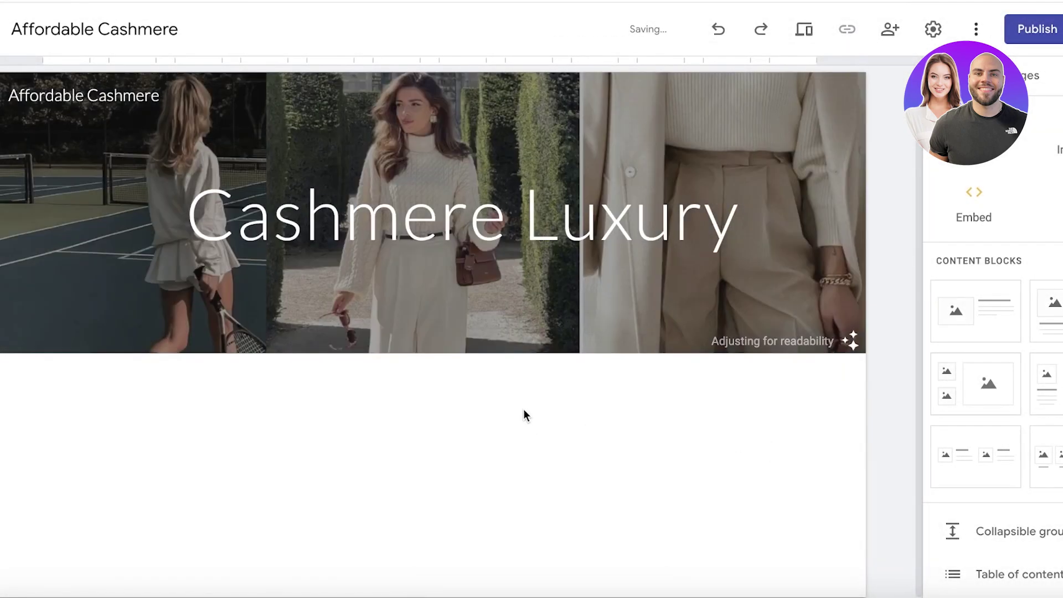
Set the header type to Large banner.
mouse_move(331, 316)
left_click(195, 325)
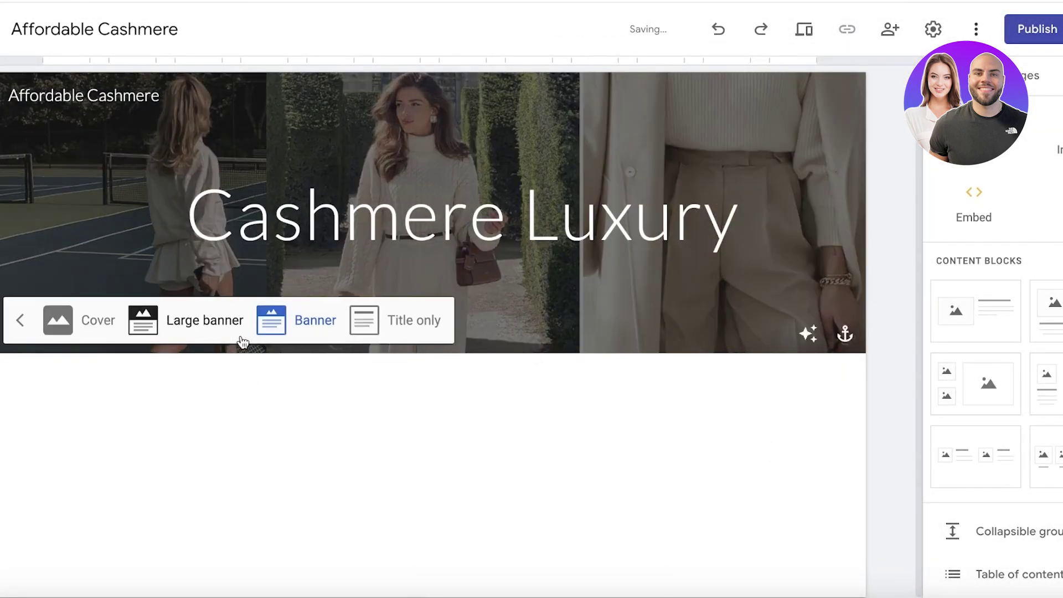
left_click(183, 331)
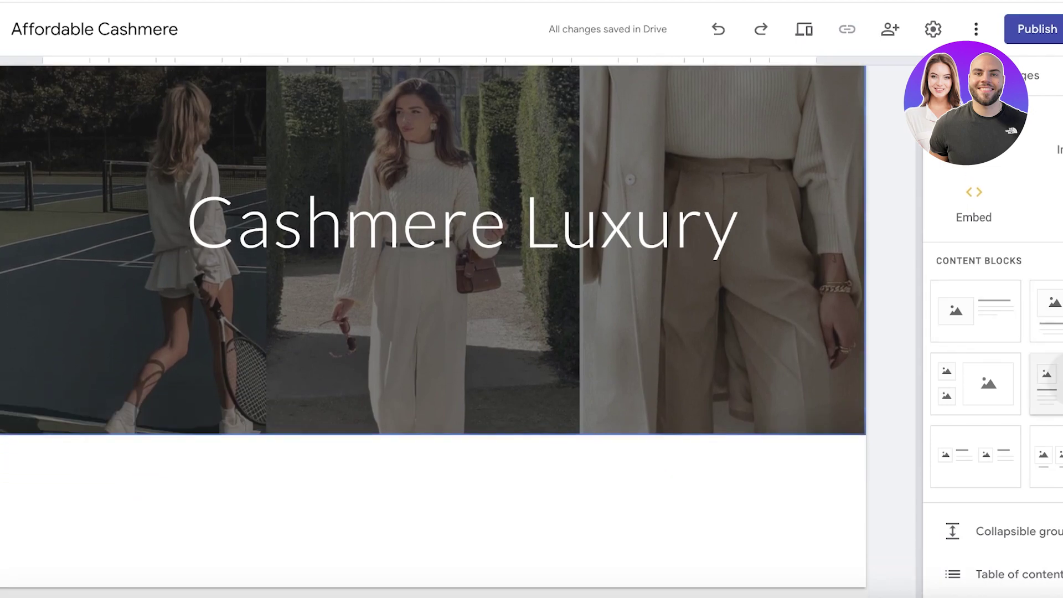
Add a three-column image and text block below the header.
left_click_drag(954, 422, 610, 521)
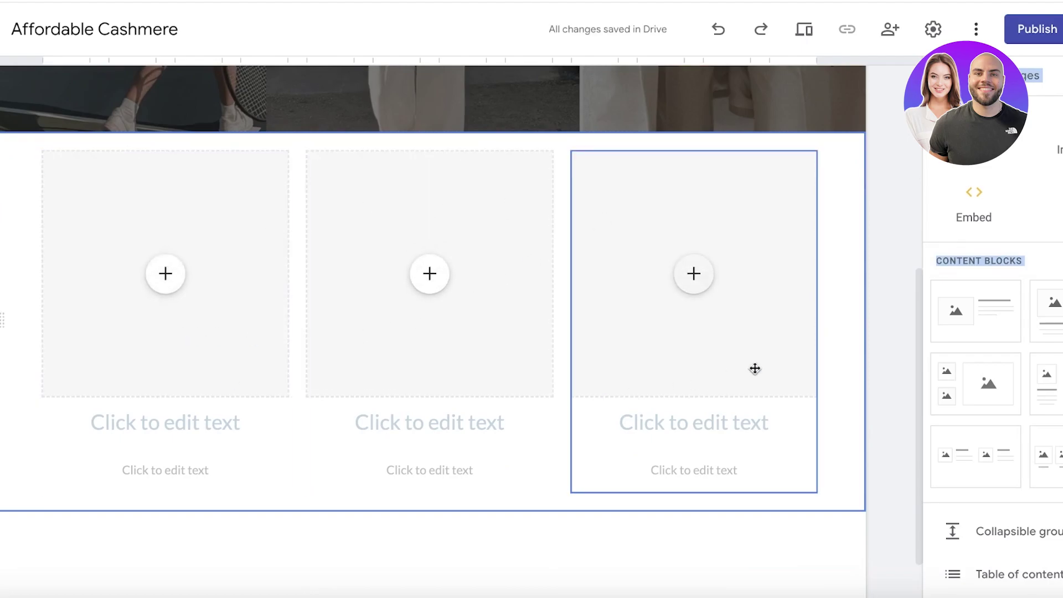
scroll(164, 268, "up", 5)
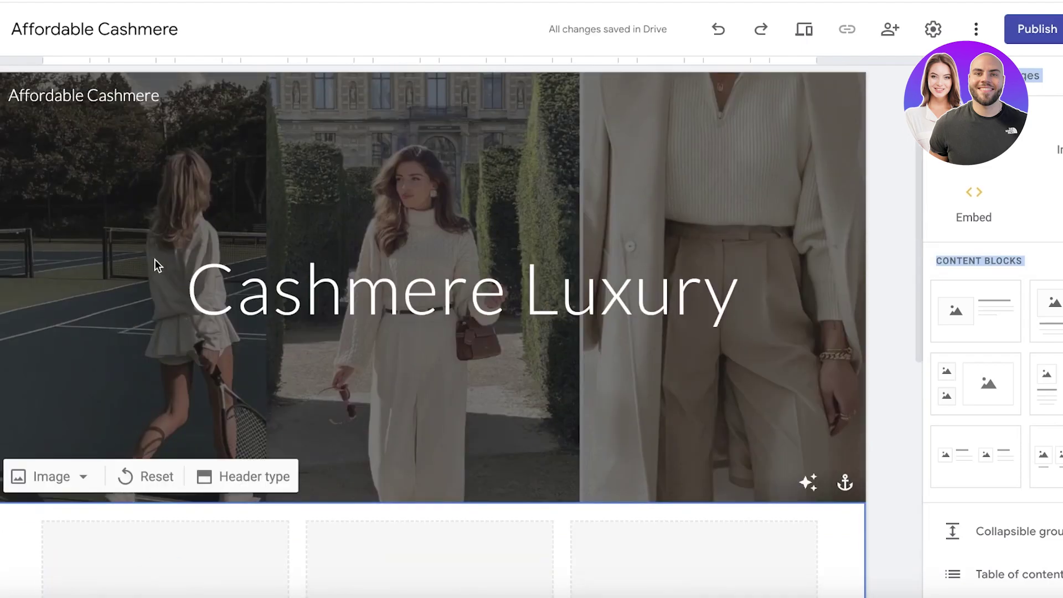
scroll(145, 264, "down", 5)
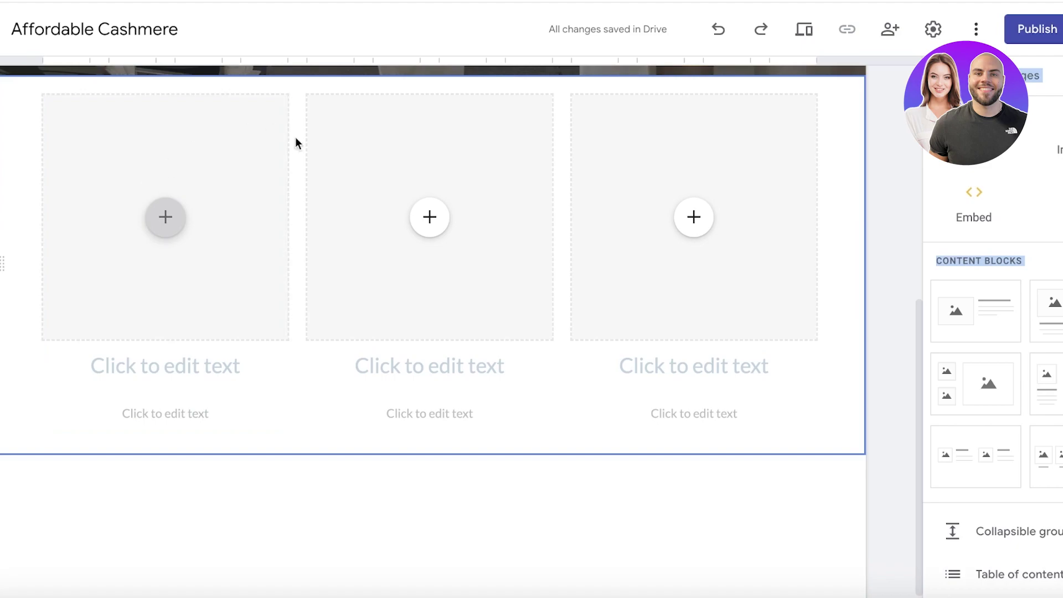
Start uploading an image for the first placeholder, browsing the Capybara and Desktop folders.
left_click(171, 234)
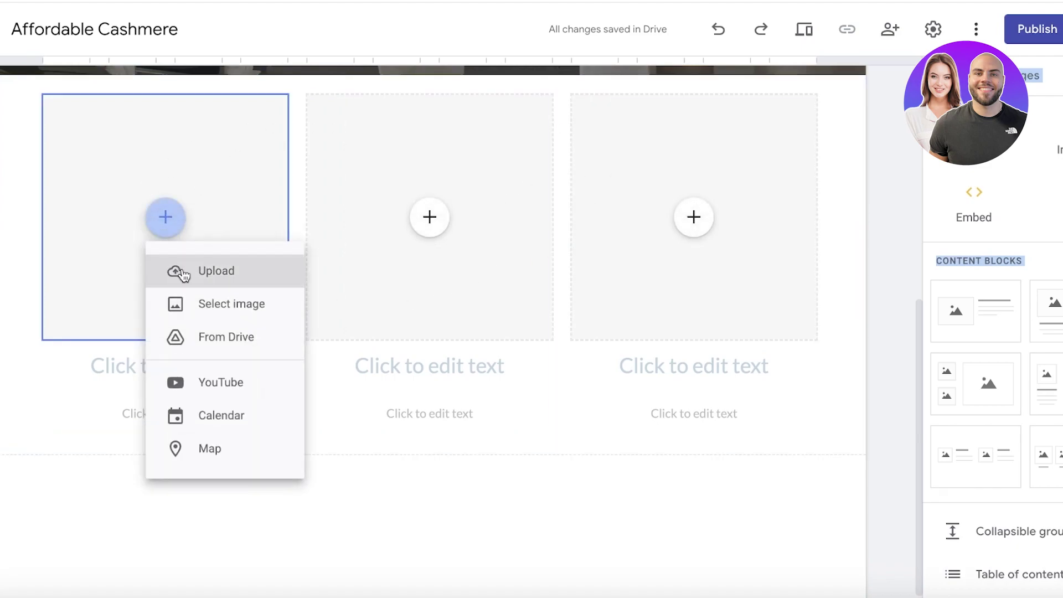
left_click(190, 304)
key("Escape")
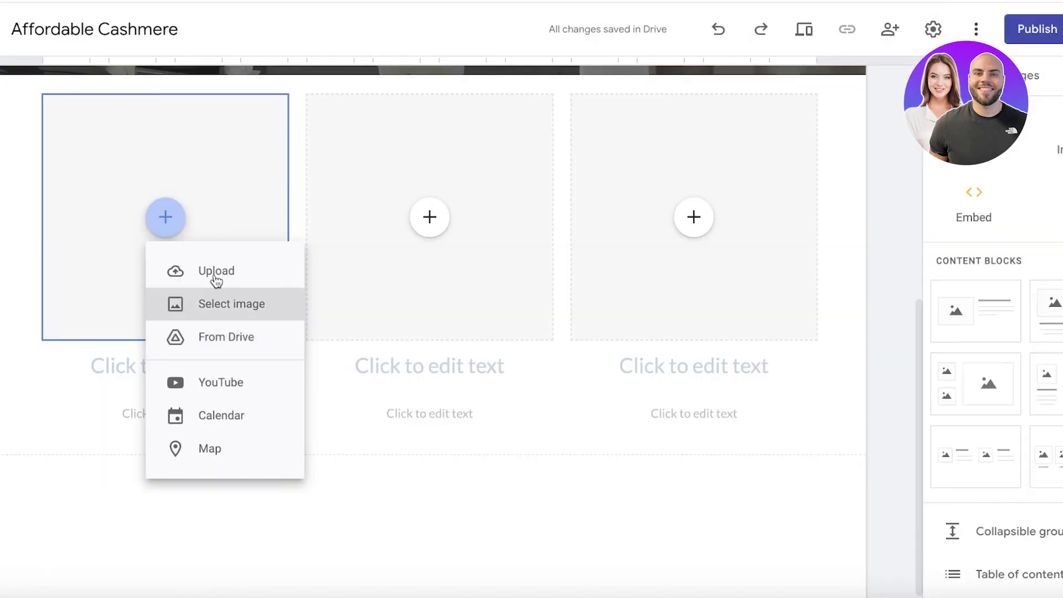
left_click(215, 274)
scroll(387, 332, "down", 10)
left_click(258, 216)
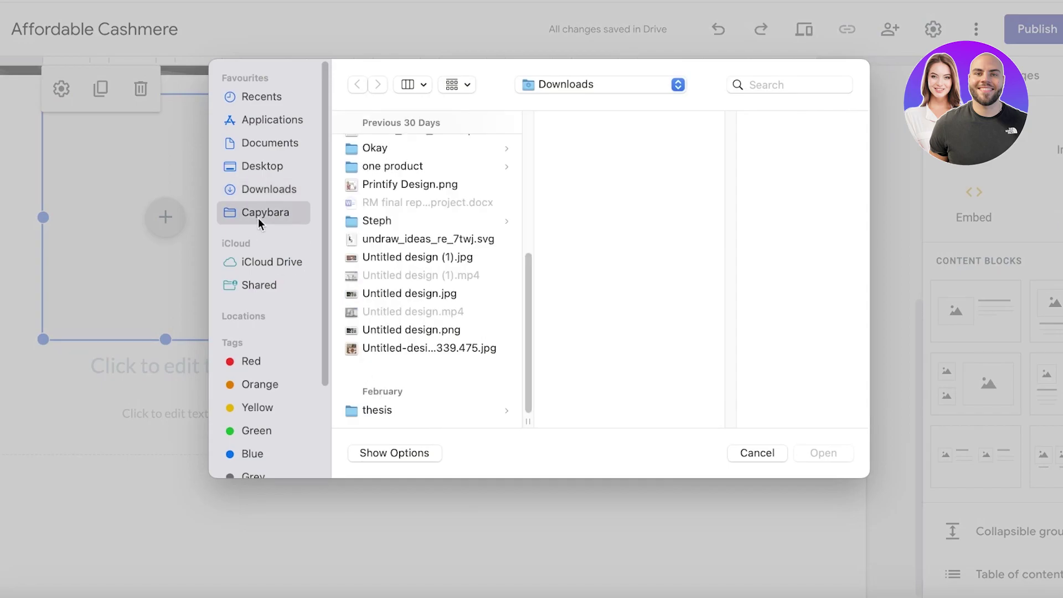
left_click(275, 167)
scroll(398, 332, "down", 5)
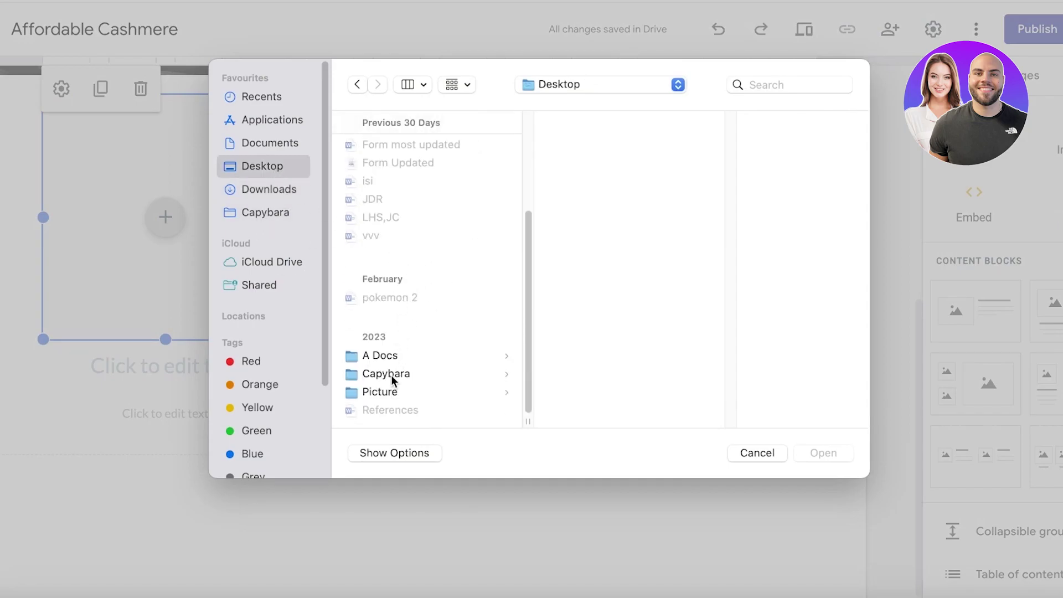
left_click(231, 166)
scroll(284, 235, "down", 3)
scroll(483, 332, "down", 5)
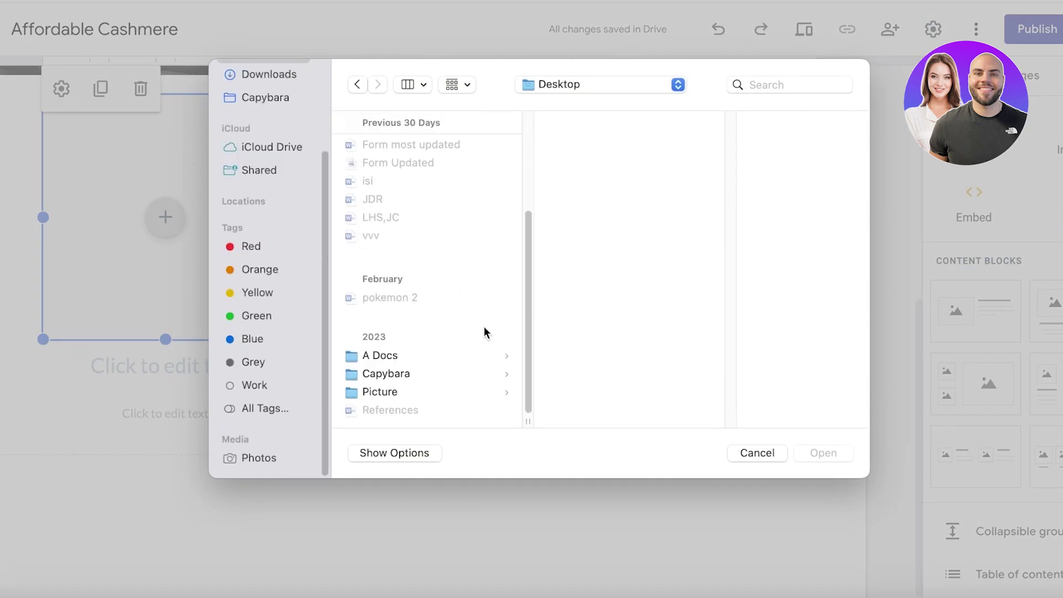
scroll(356, 214, "up", 5)
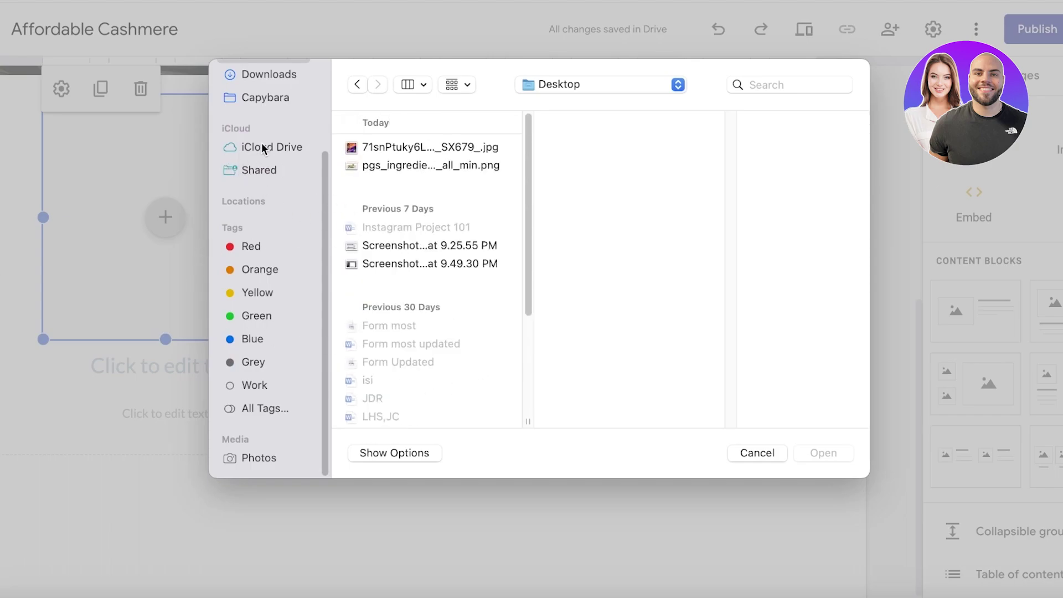
scroll(262, 143, "up", 3)
Insert 2deb2e69ccc13.jpeg, the cream shirt photo from Downloads > Steph, into the first placeholder.
left_click(267, 190)
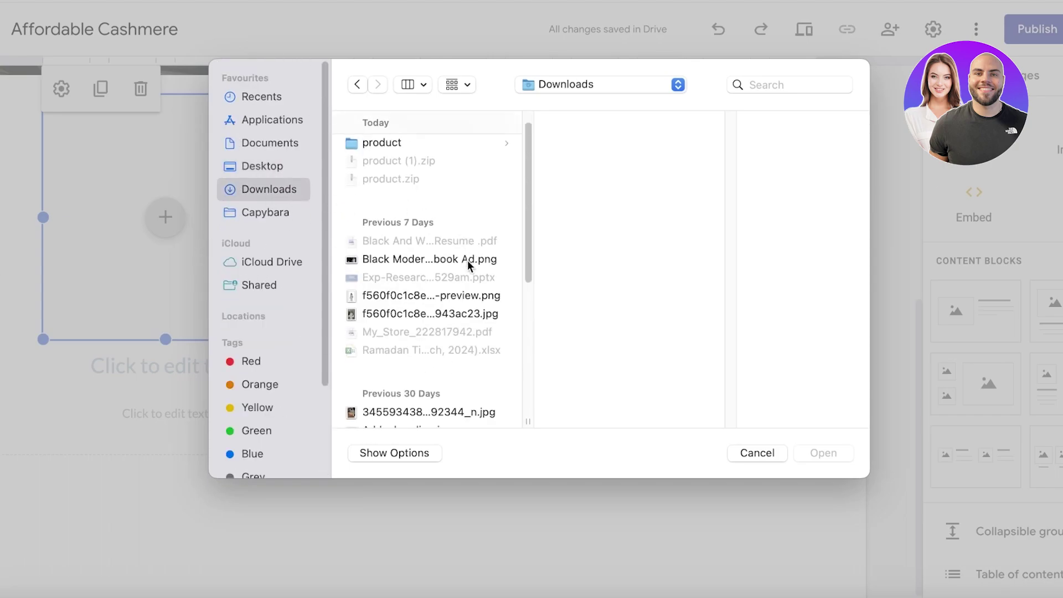
scroll(468, 268, "down", 5)
scroll(469, 275, "up", 5)
left_click(399, 164)
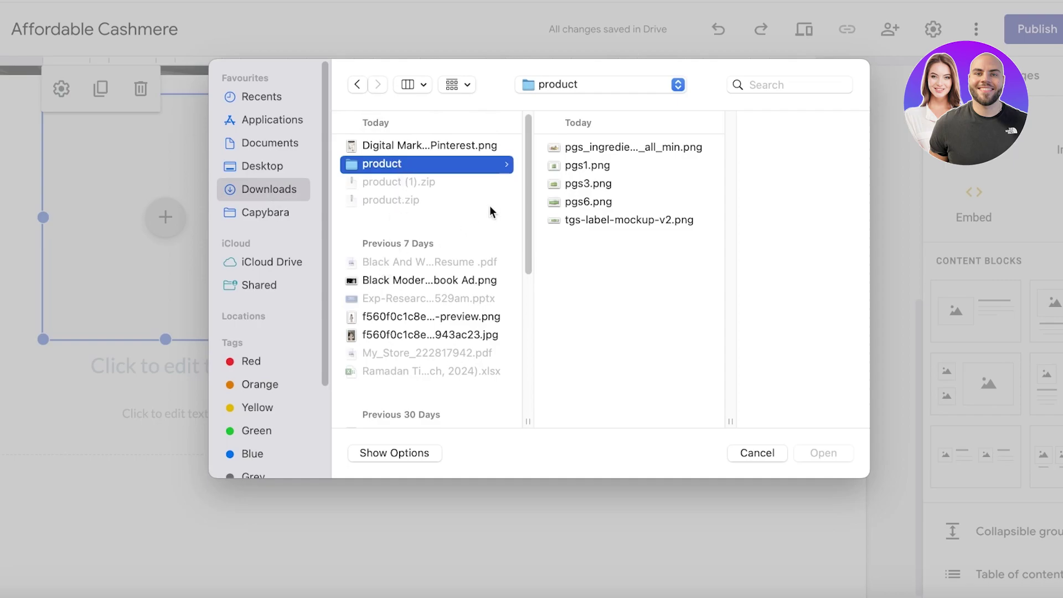
scroll(435, 284, "down", 5)
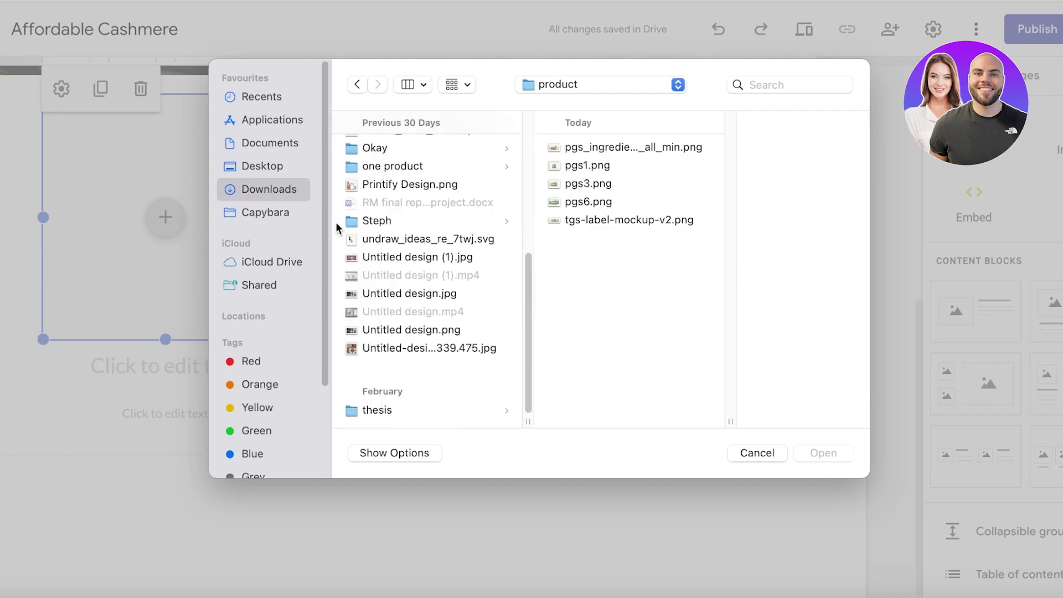
left_click(376, 220)
left_click(606, 219)
left_click(609, 202)
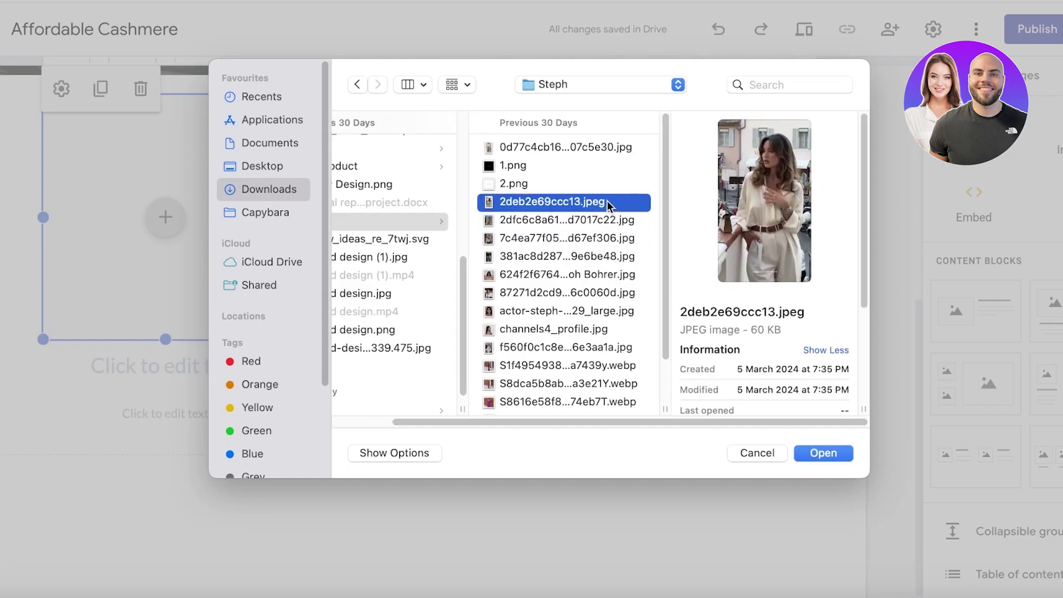
left_click(824, 453)
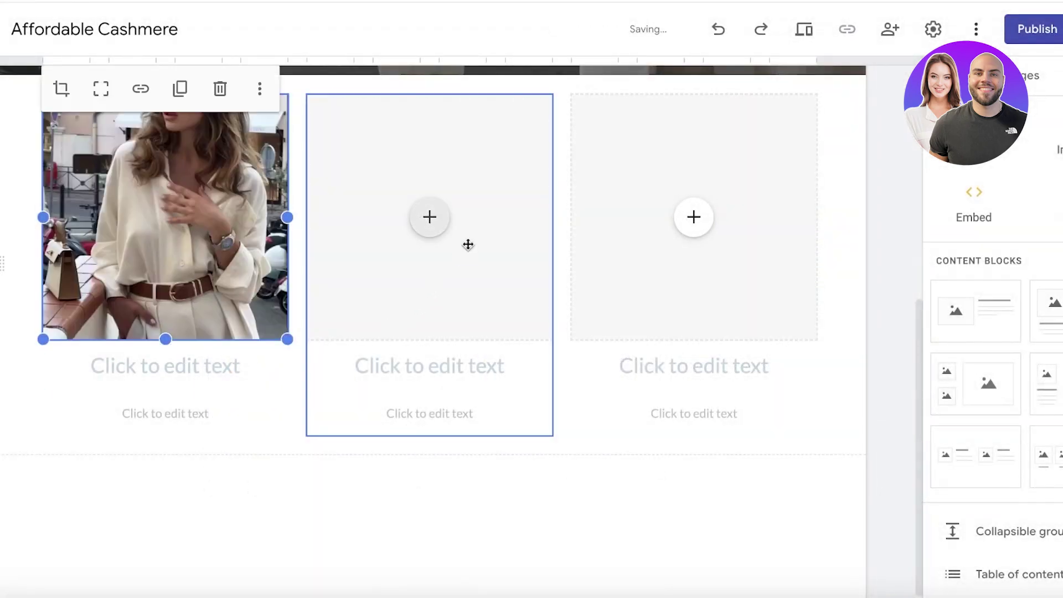
Try uploading the purple dress photo into the middle placeholder, which is rejected as webp.
left_click(429, 217)
left_click(476, 271)
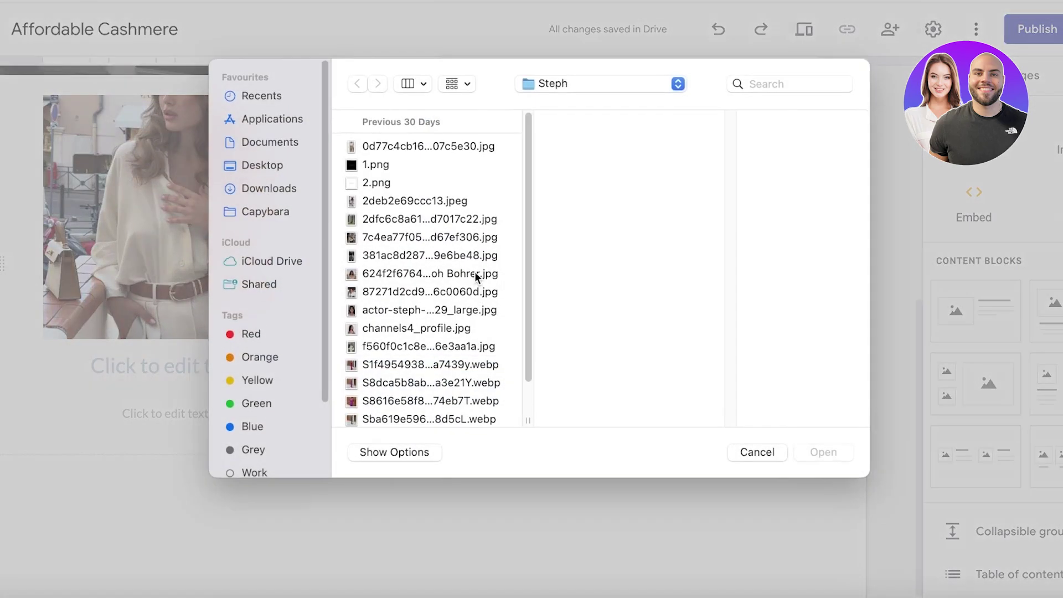
left_click(453, 328)
left_click(410, 400)
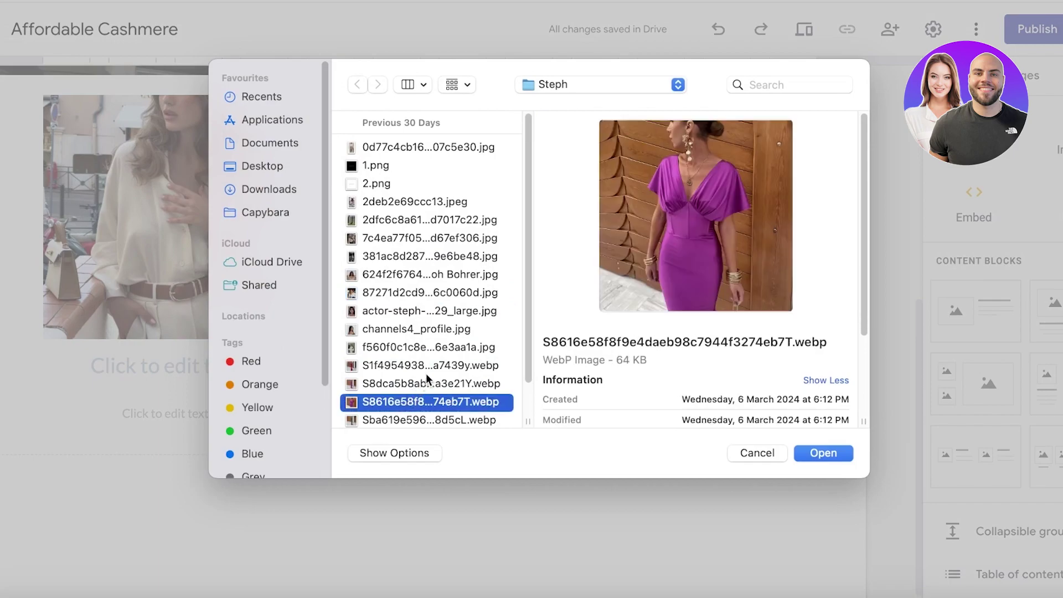
left_click(807, 458)
Upload the beige trousers and cream cardigan photo into the third placeholder.
left_click(693, 216)
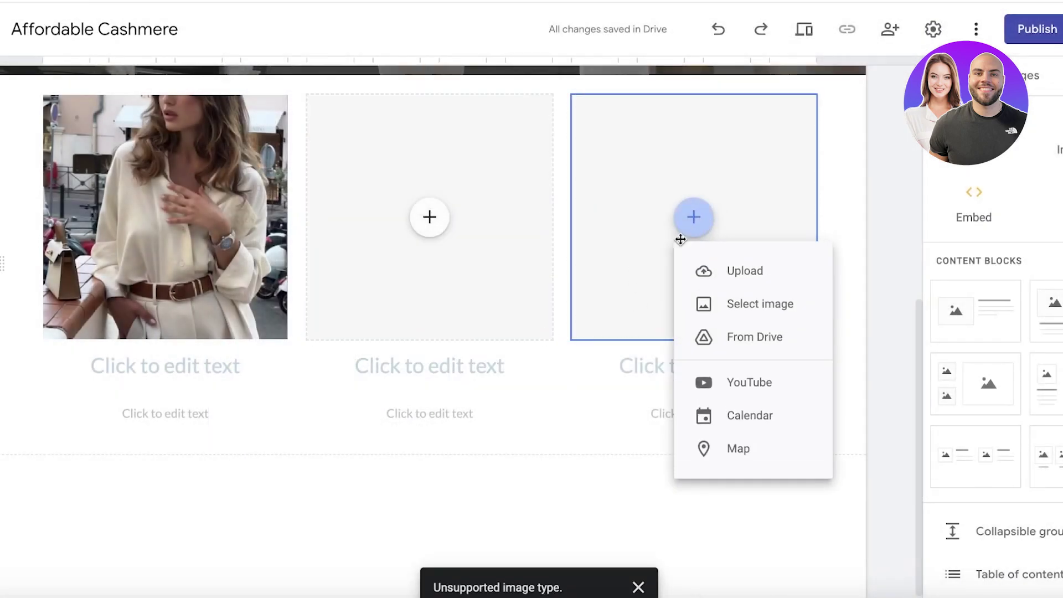
left_click(757, 277)
scroll(416, 296, "down", 2)
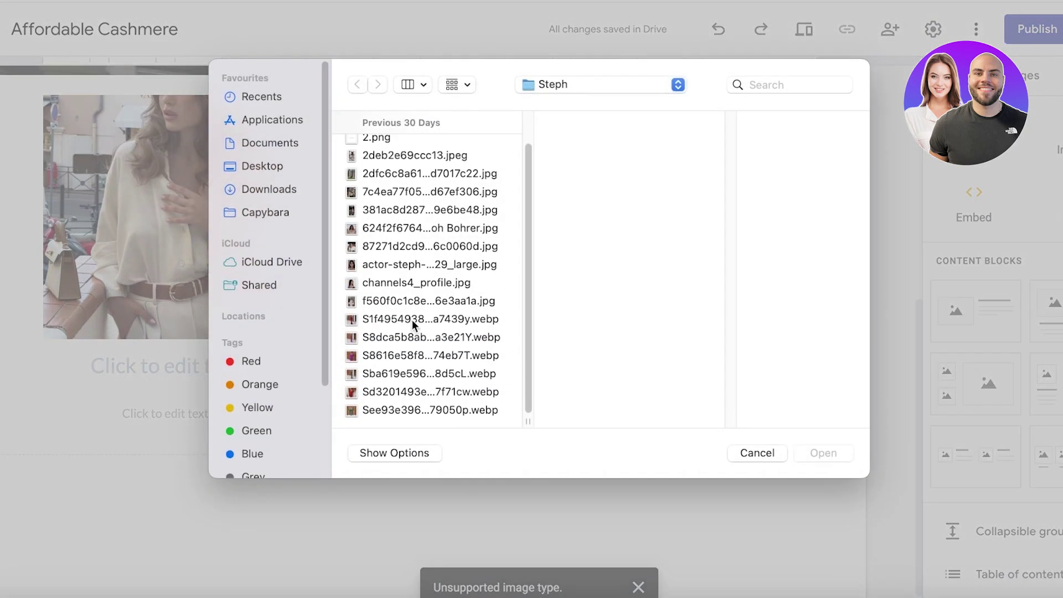
left_click(412, 320)
left_click(394, 372)
scroll(400, 222, "up", 2)
left_click(410, 269)
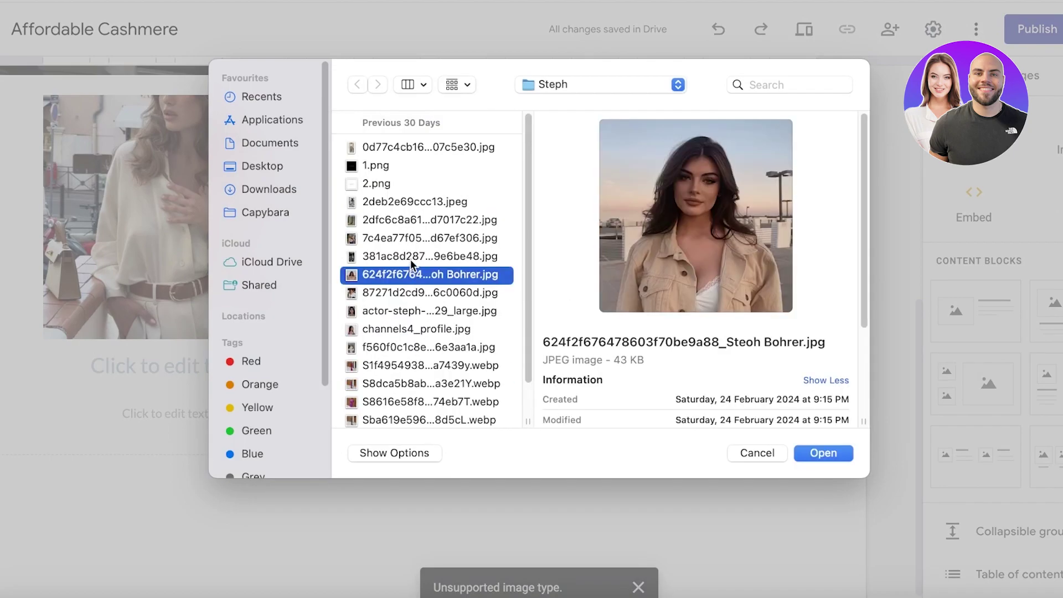
left_click(413, 257)
left_click(490, 201)
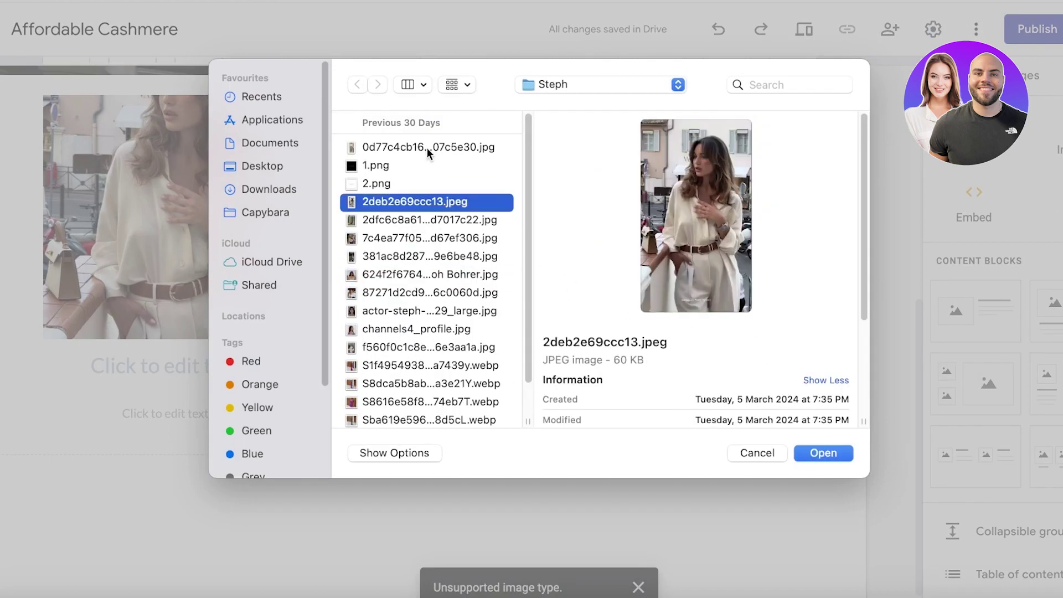
left_click(426, 148)
left_click(825, 456)
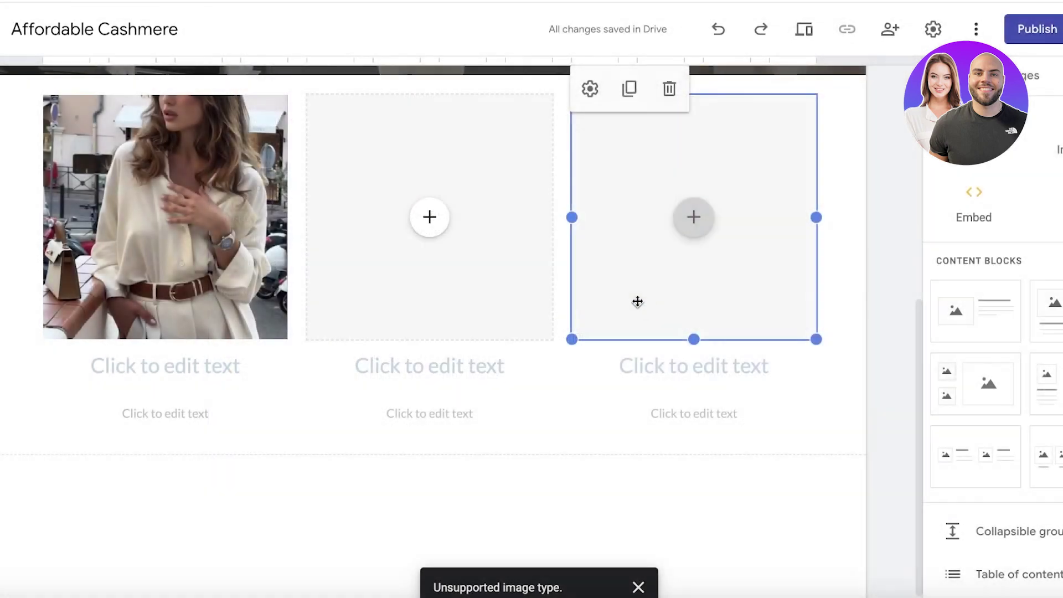
Retry the middle placeholder with the red dress photo, then select the middle column and first heading.
left_click(430, 217)
left_click(509, 284)
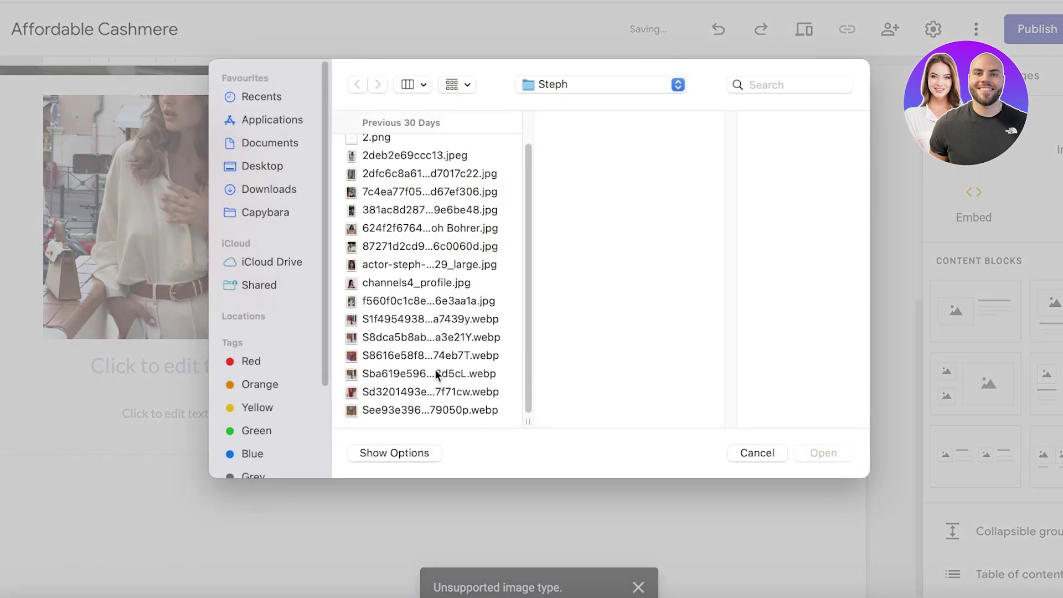
left_click(426, 319)
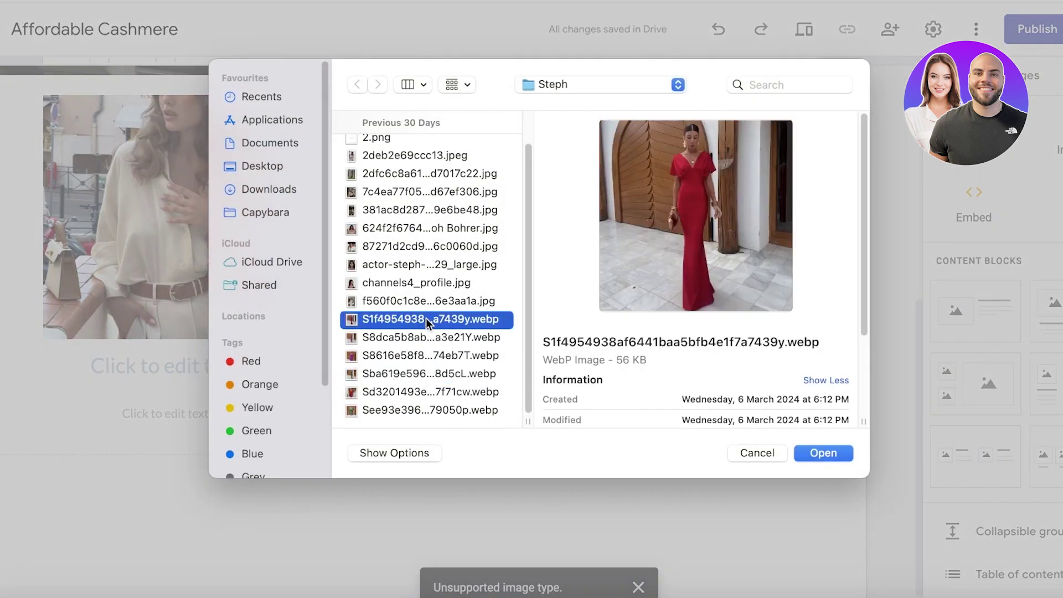
left_click(826, 455)
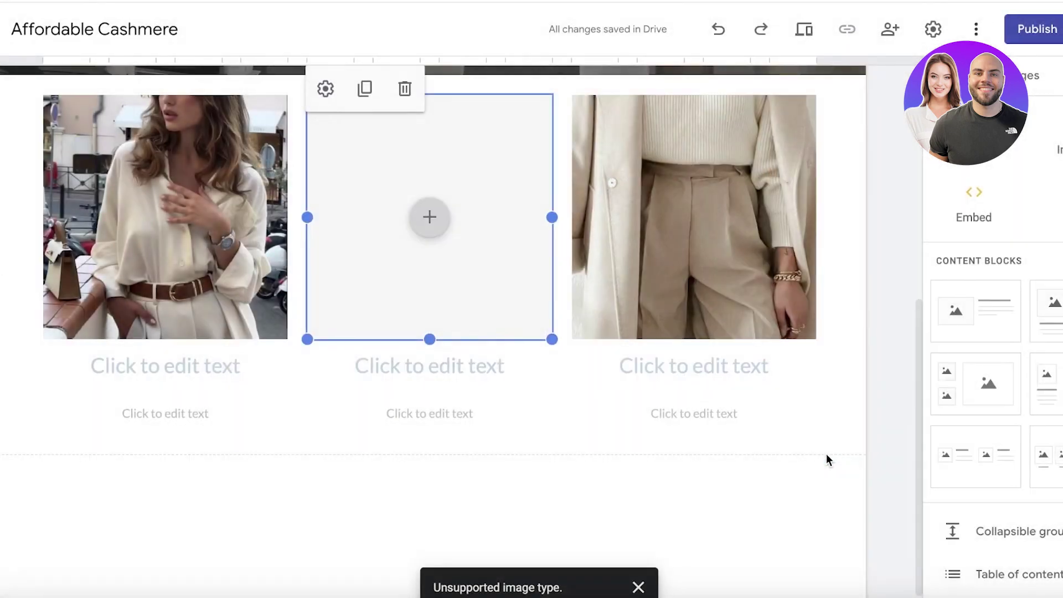
left_click(445, 202)
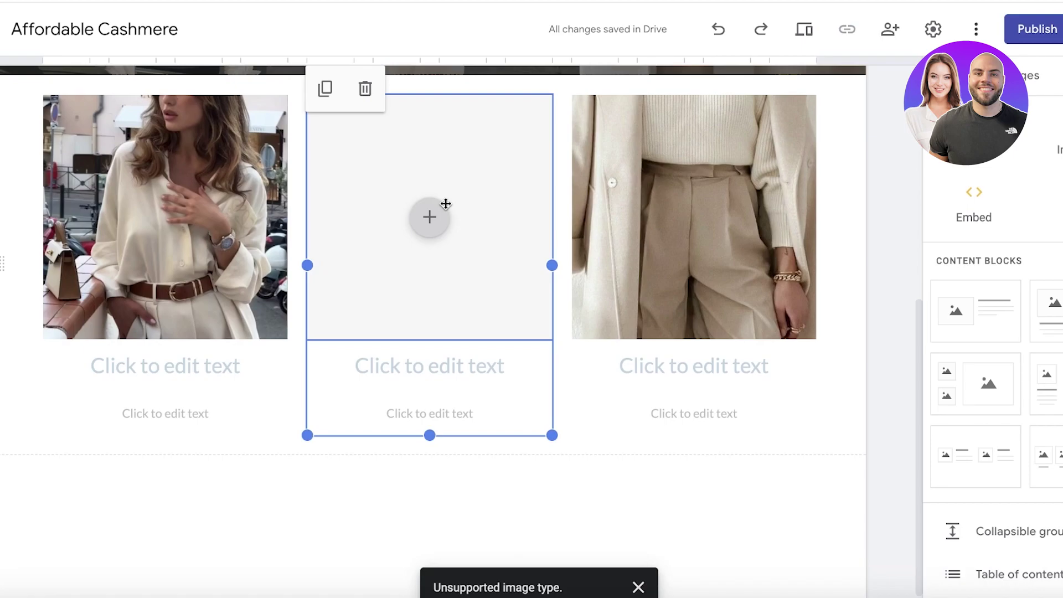
left_click(168, 358)
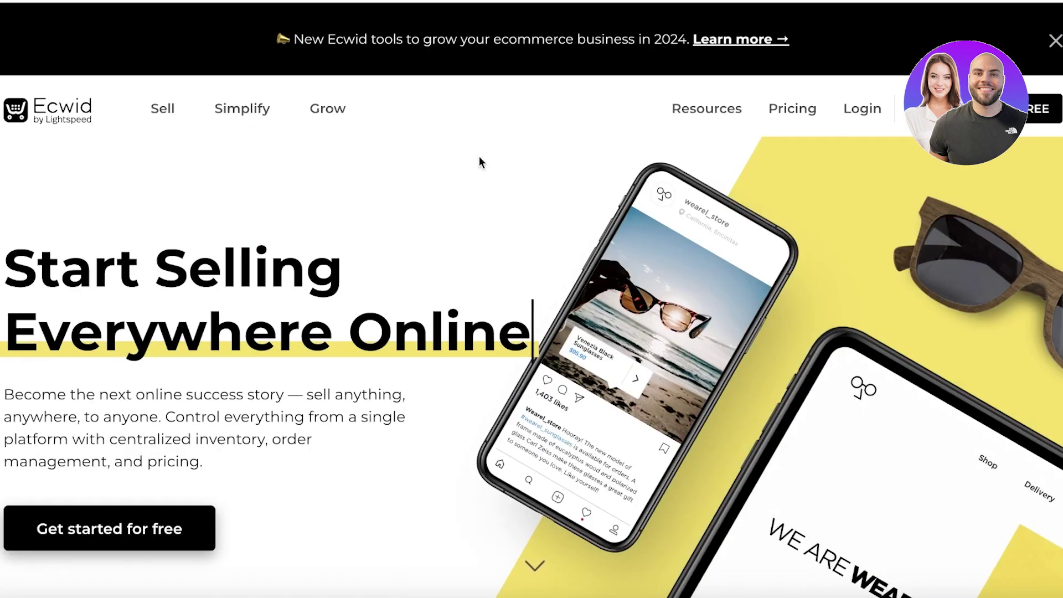
Log in to Ecwid via Sign In with Google using the first account.
left_click(851, 110)
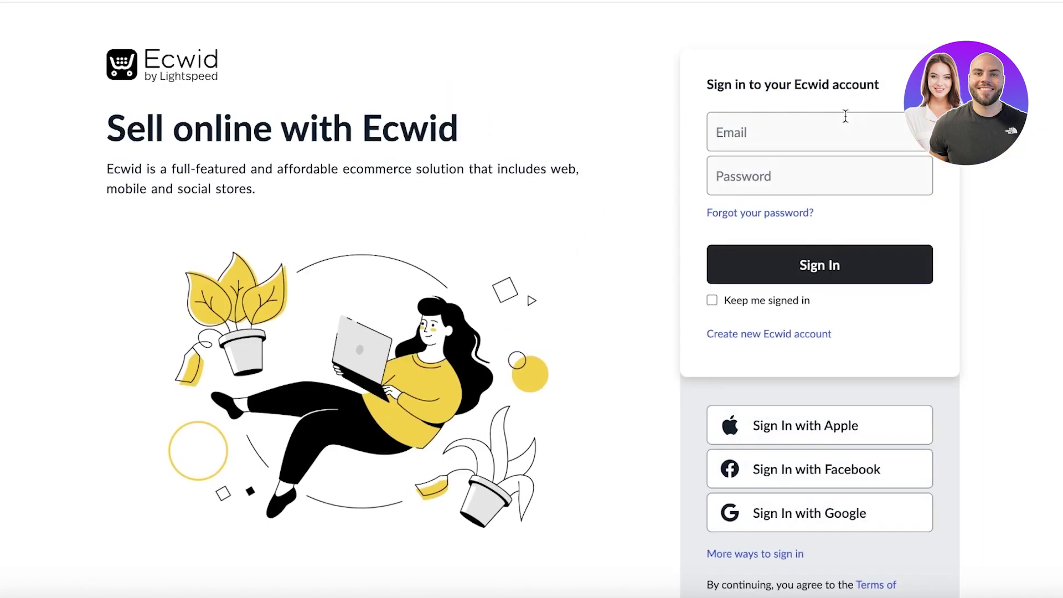
left_click(732, 524)
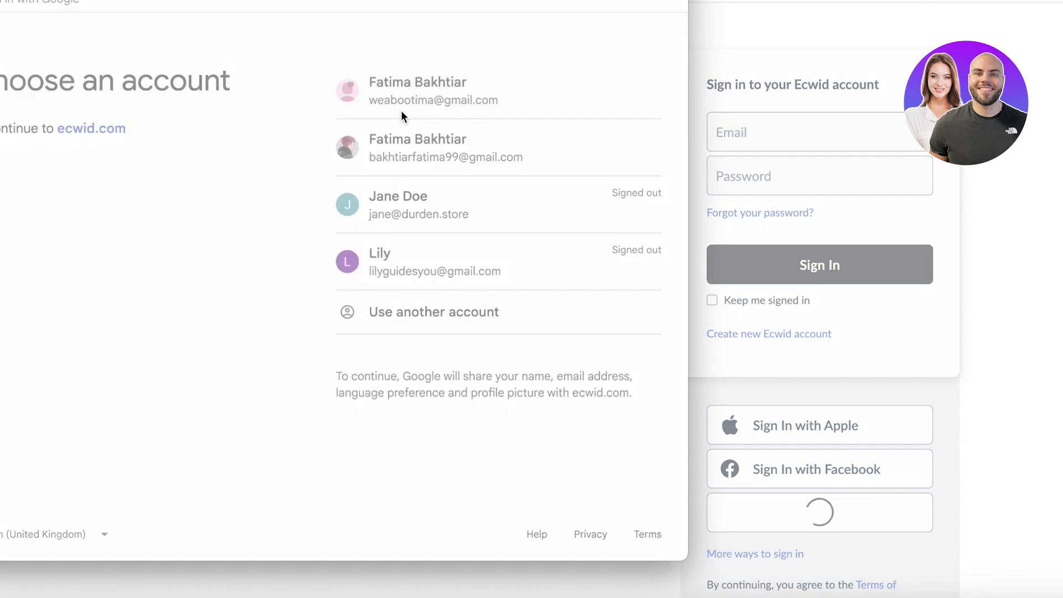
left_click(401, 115)
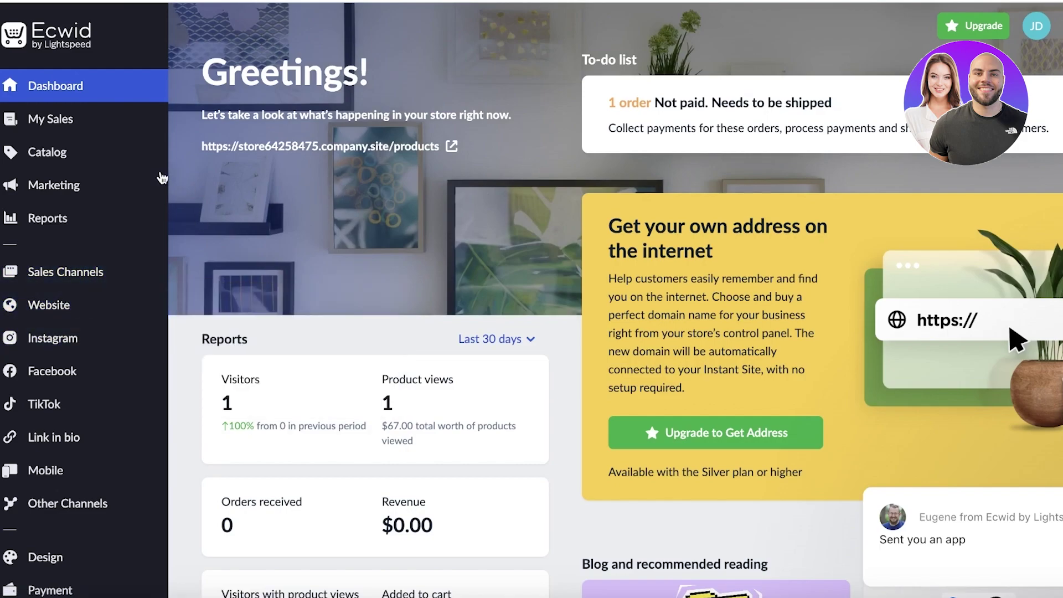
Add a new product named 'Silk Shirt' from the Catalog product list.
mouse_move(95, 160)
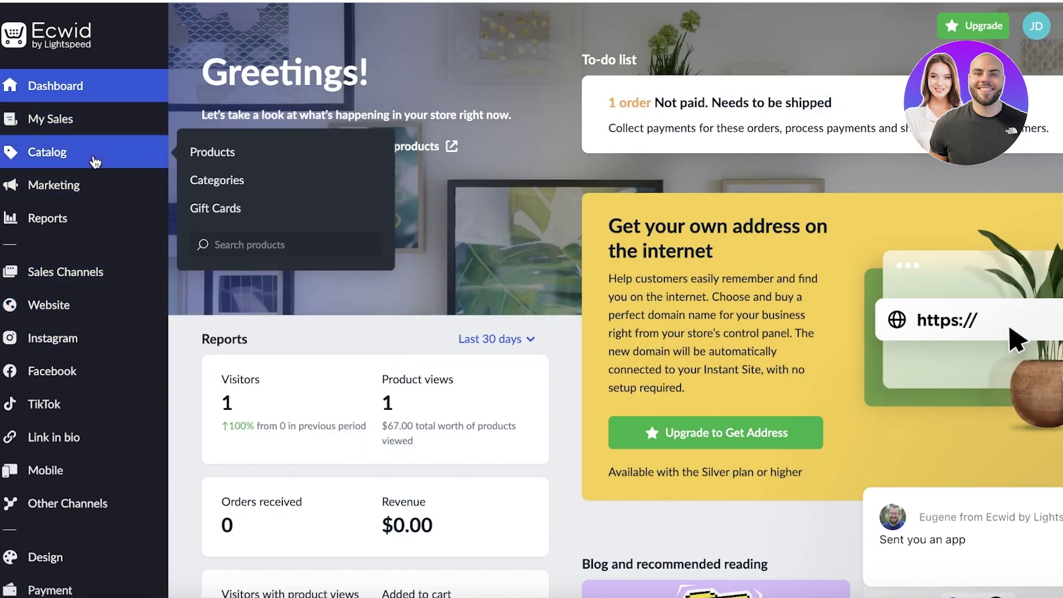
left_click(269, 154)
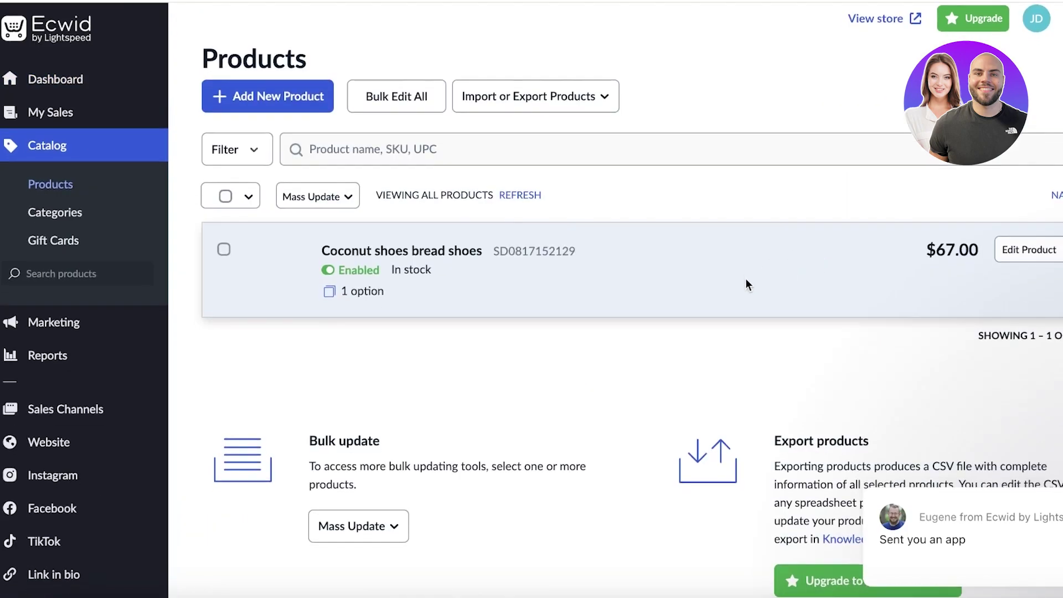
scroll(451, 210, "down", 3)
scroll(470, 306, "up", 3)
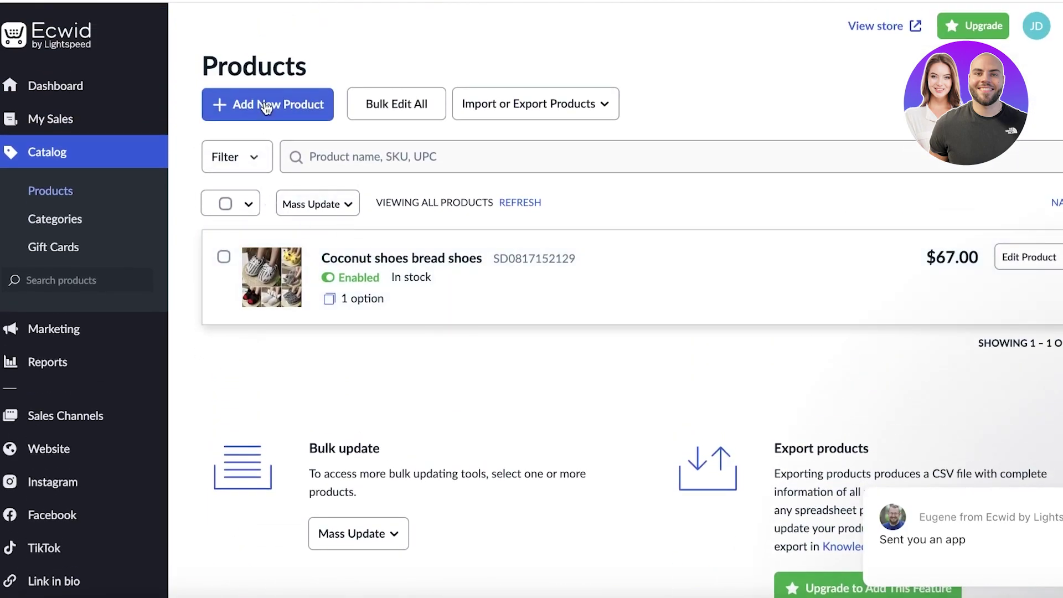
left_click(259, 105)
left_click(313, 375)
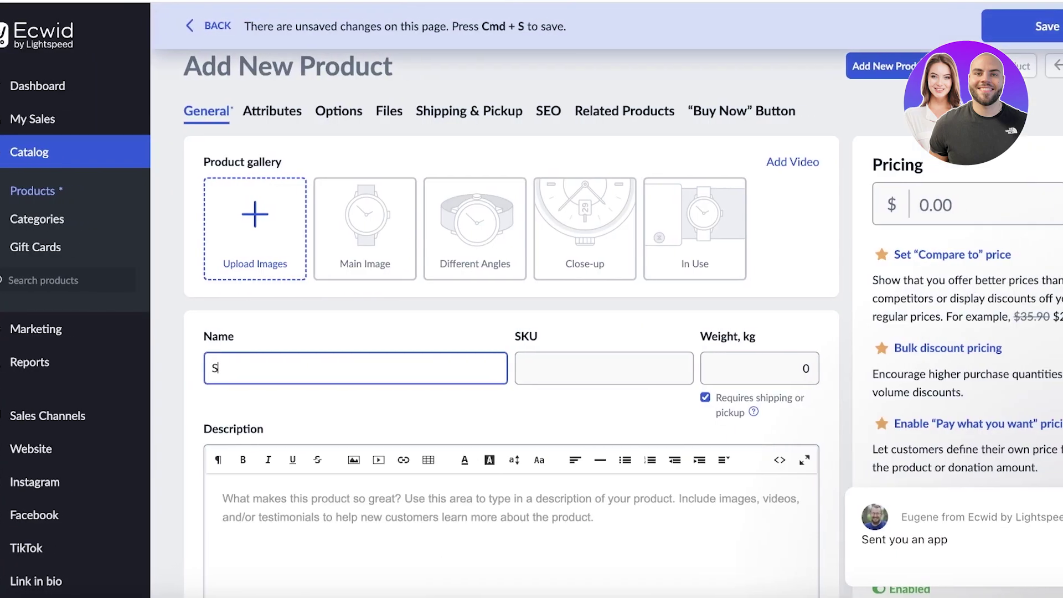
type("ilk Shirt")
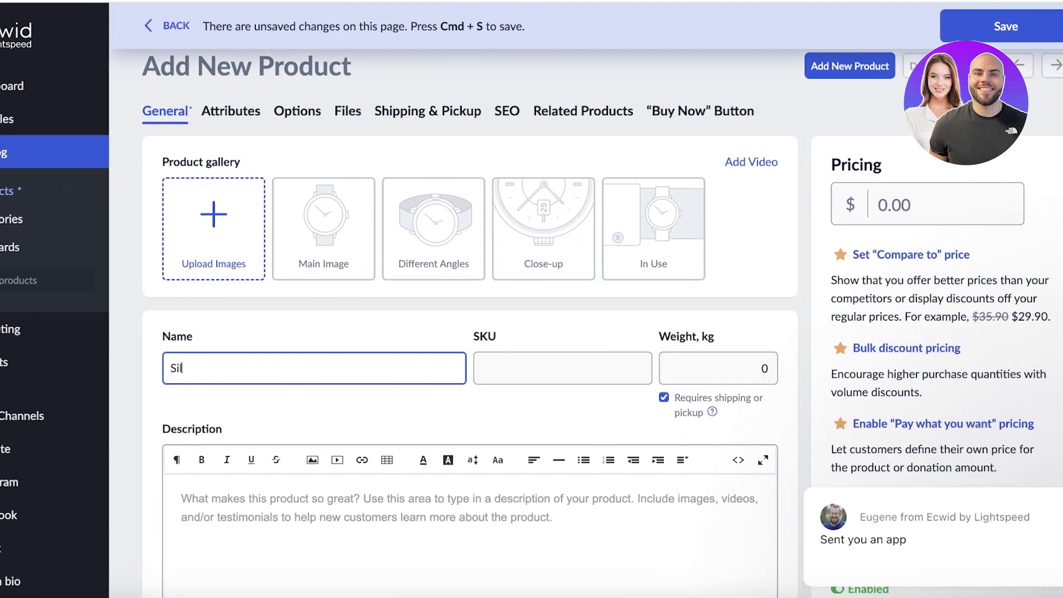
Upload the cream shirt photo as the Silk Shirt product image.
left_click(176, 235)
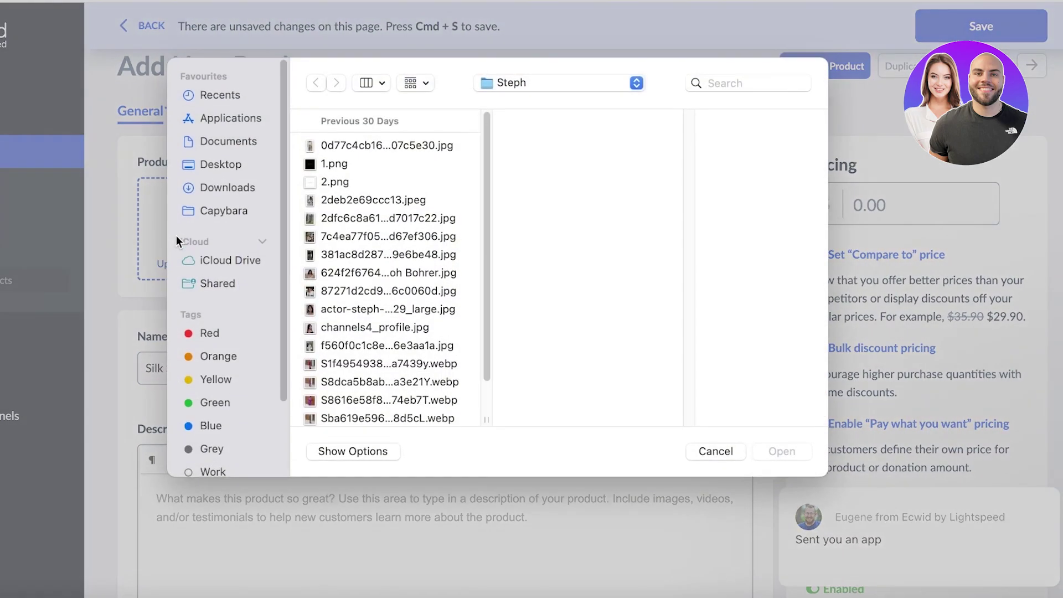
left_click(357, 317)
left_click(400, 162)
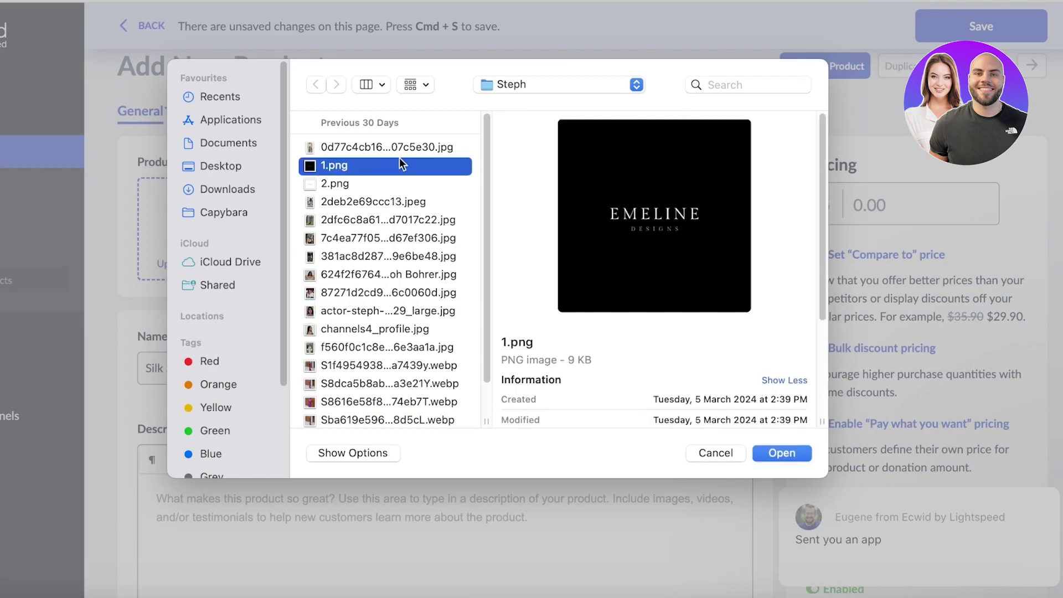
left_click(392, 239)
key("Up")
key("Up")
key("Down")
key("Up")
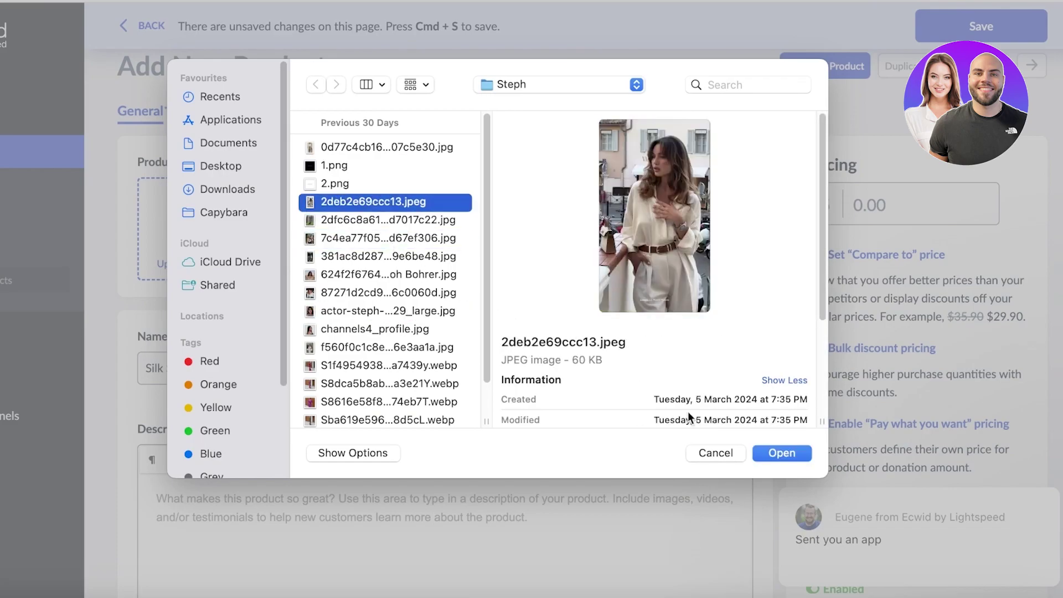
left_click(780, 453)
Enter SKU 222, weight 0.5 kg, description '- 100% Pure Silk' and price $28.
scroll(319, 227, "down", 3)
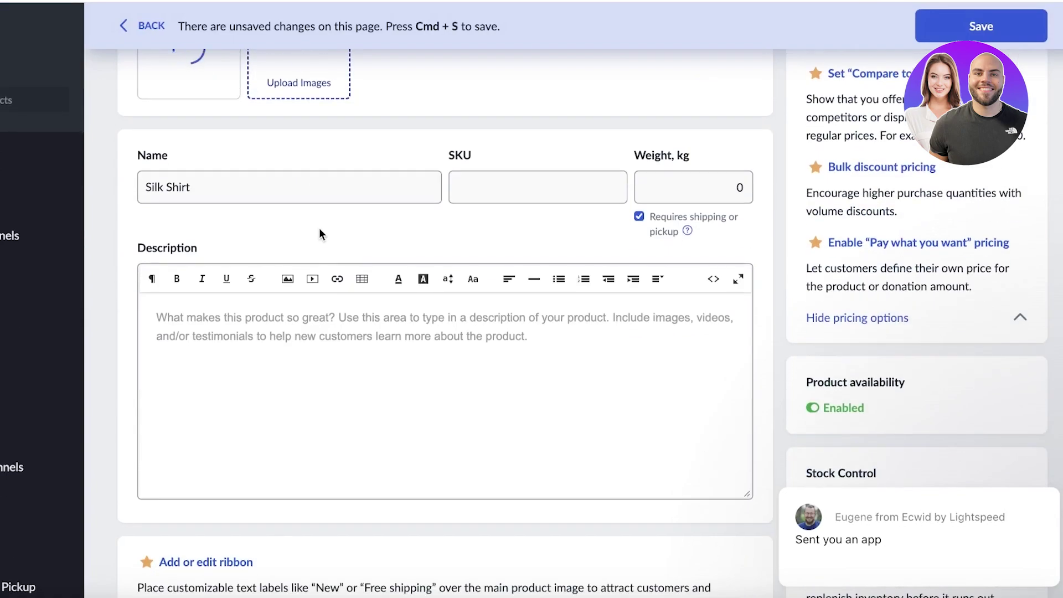
left_click(534, 176)
type("222")
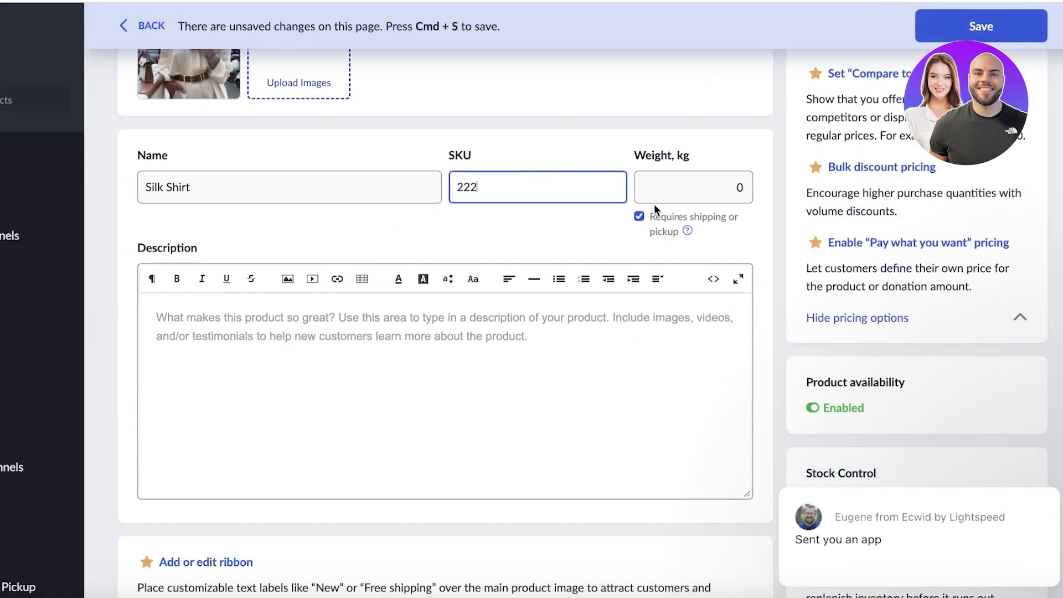
left_click(690, 196)
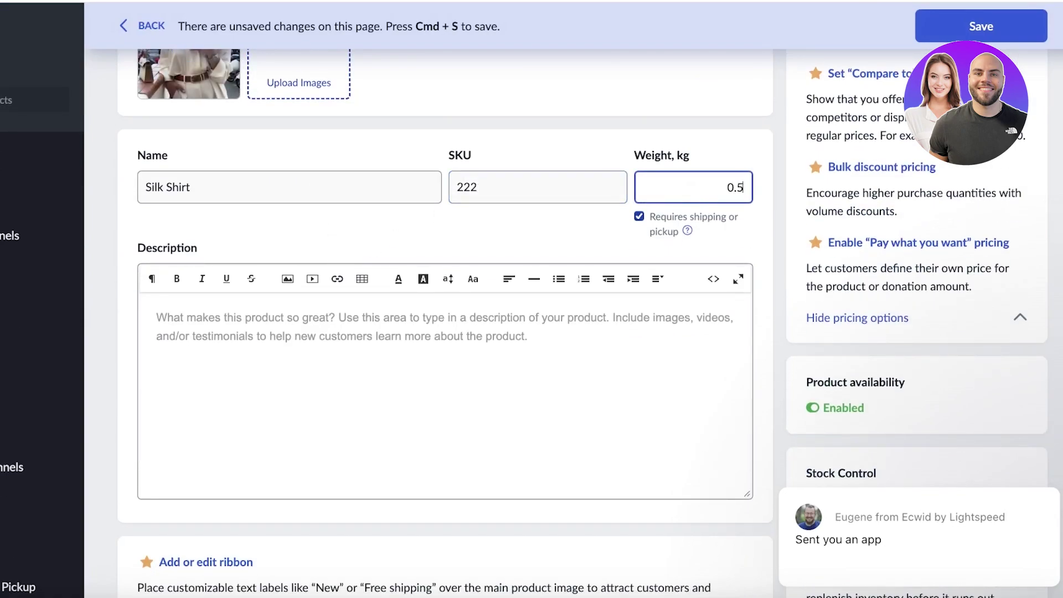
scroll(301, 232, "down", 3)
left_click(301, 211)
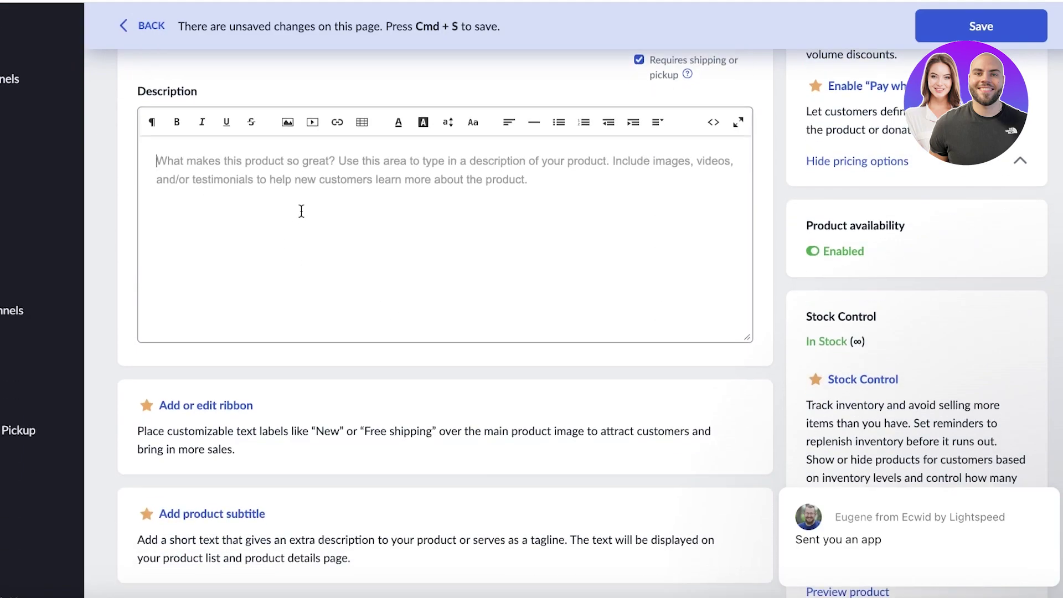
left_click(336, 275)
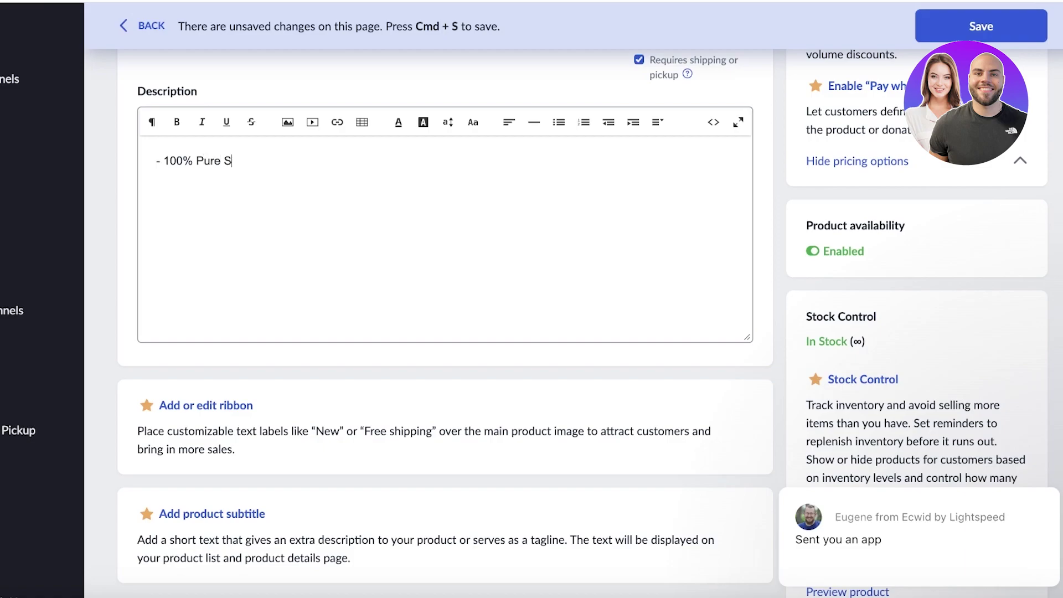
scroll(309, 387, "down", 5)
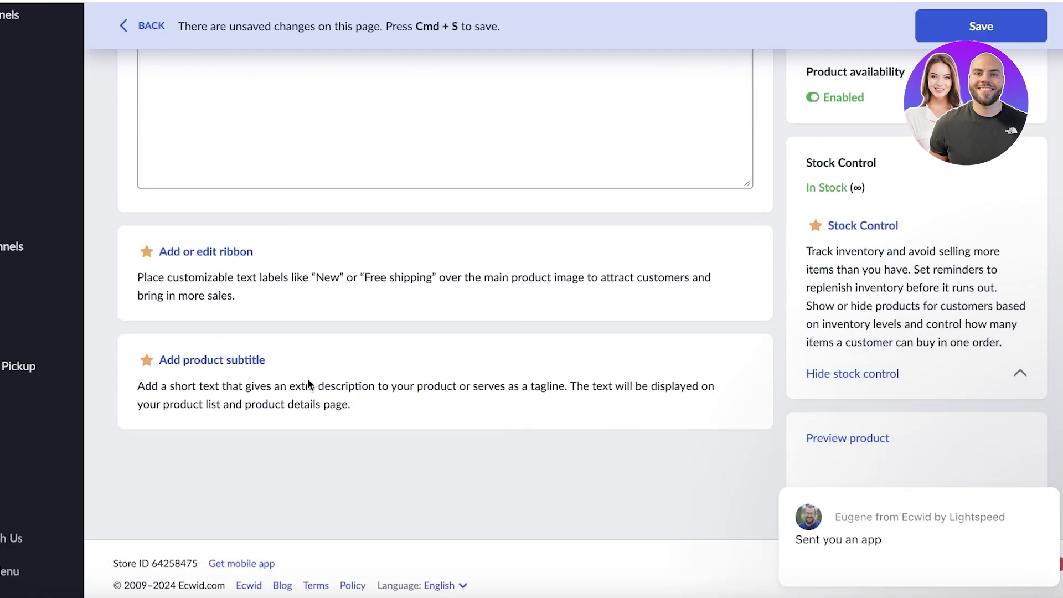
scroll(762, 266, "up", 11)
left_click(910, 214)
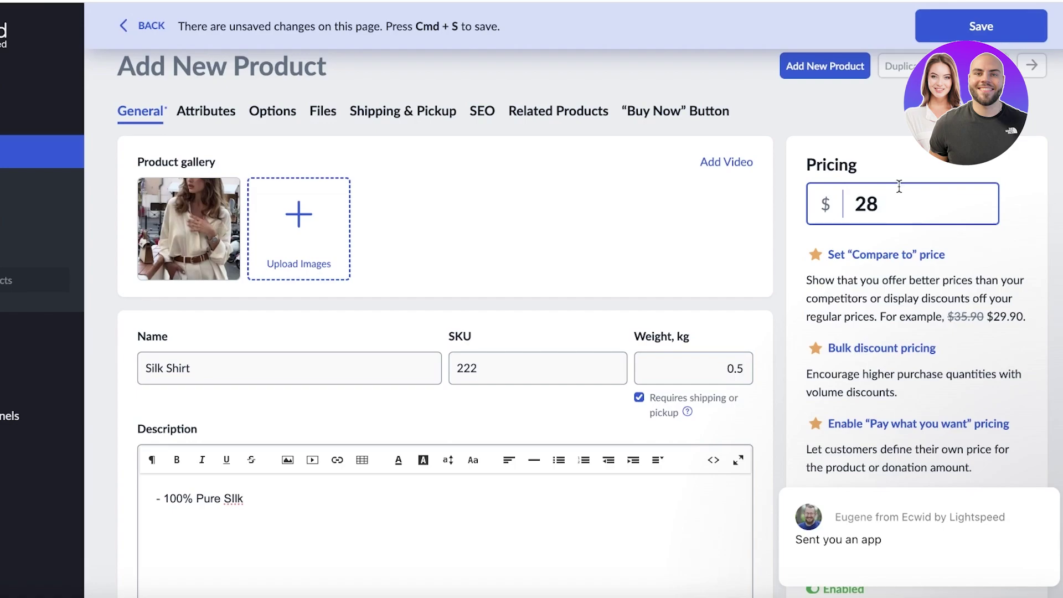
Save the new Silk Shirt product, staying on the page to keep the edits.
left_click(669, 117)
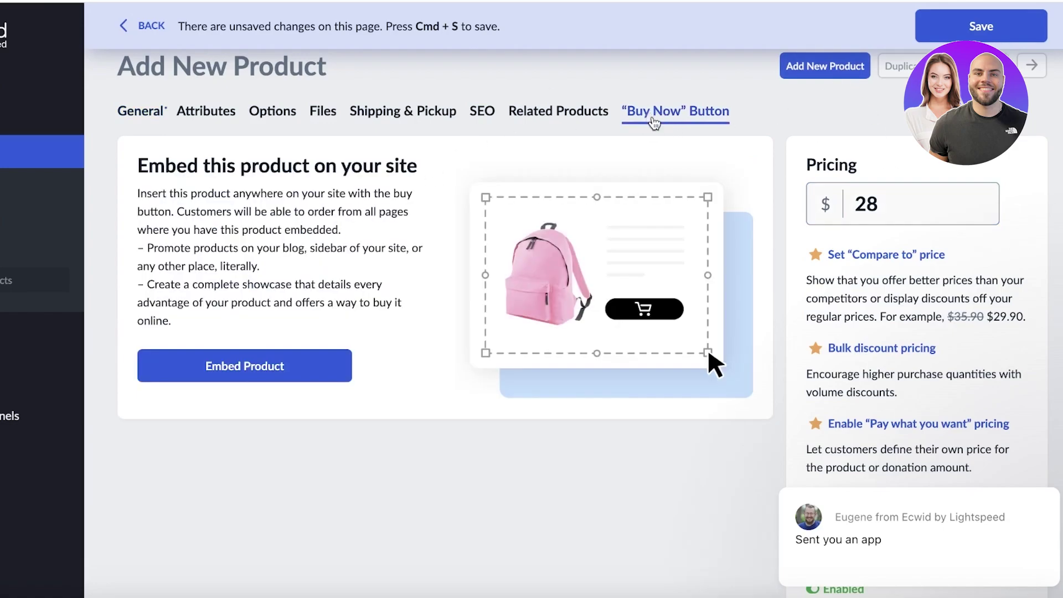
left_click(308, 368)
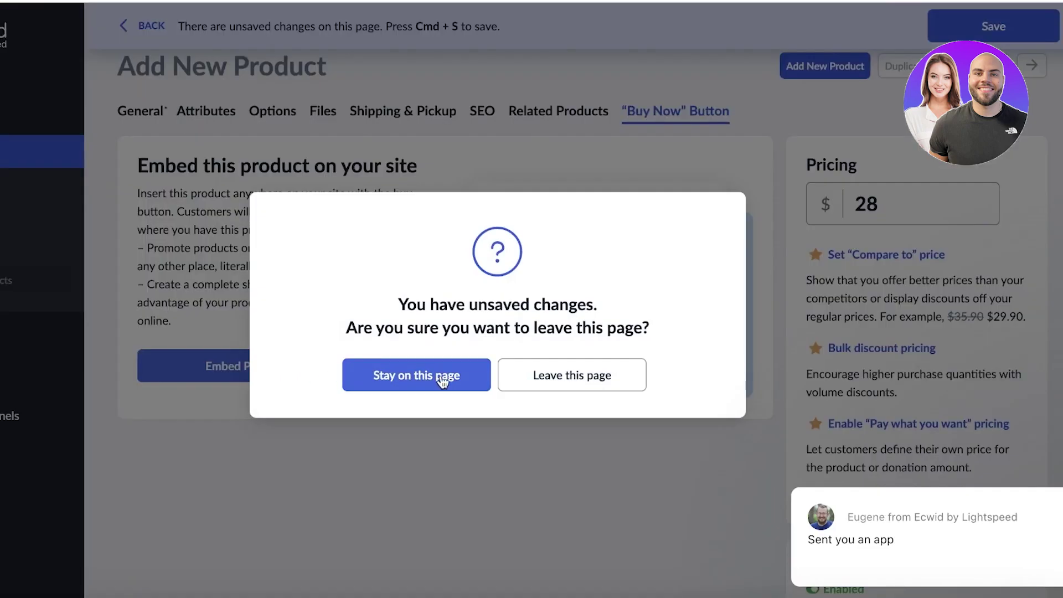
left_click(460, 376)
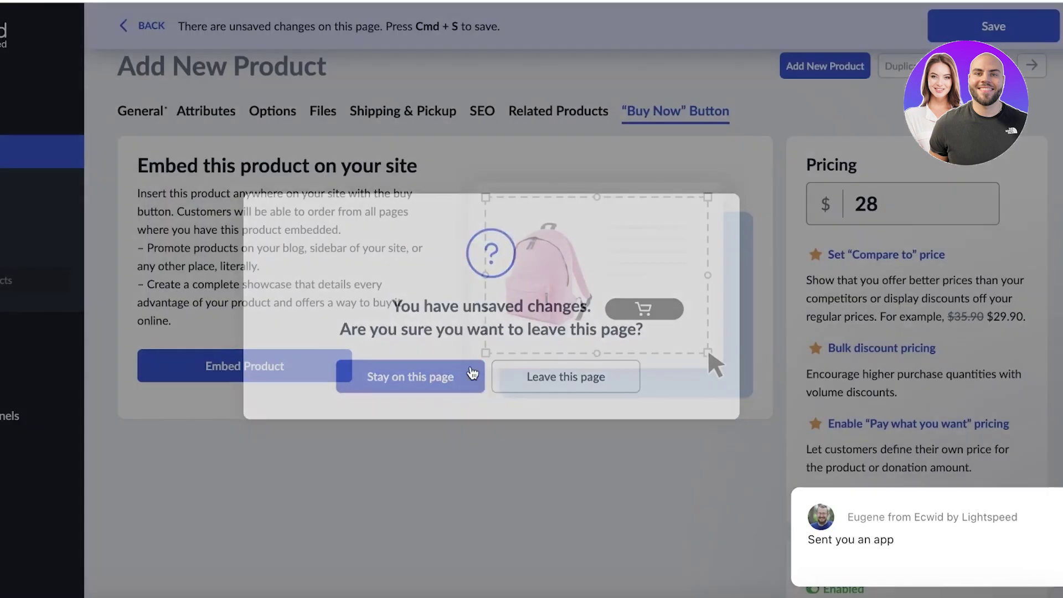
left_click(948, 33)
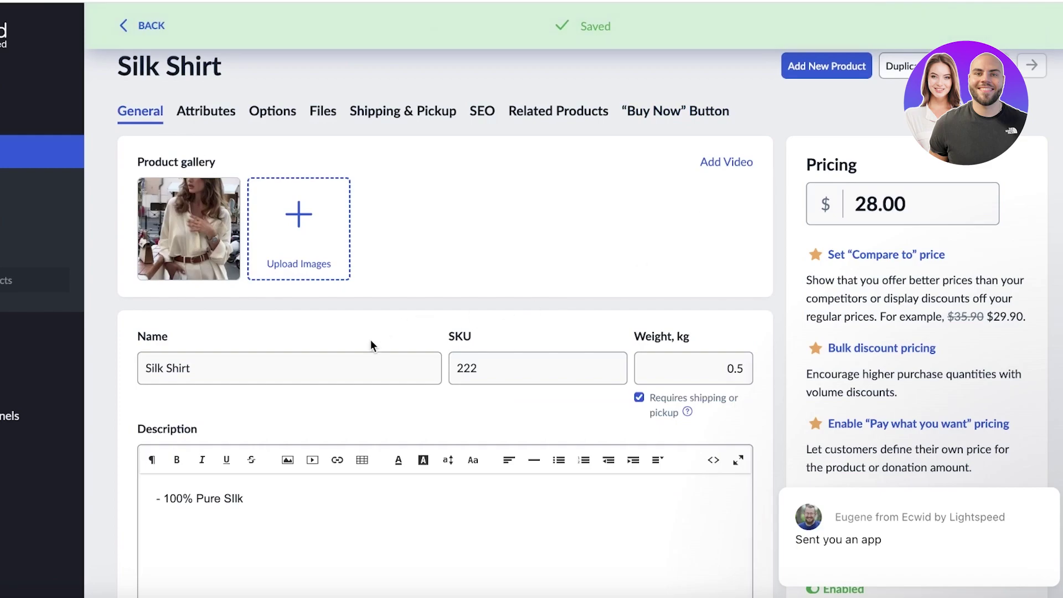
Compare the buy-button layouts and choose Button only for Silk Shirt.
left_click(676, 111)
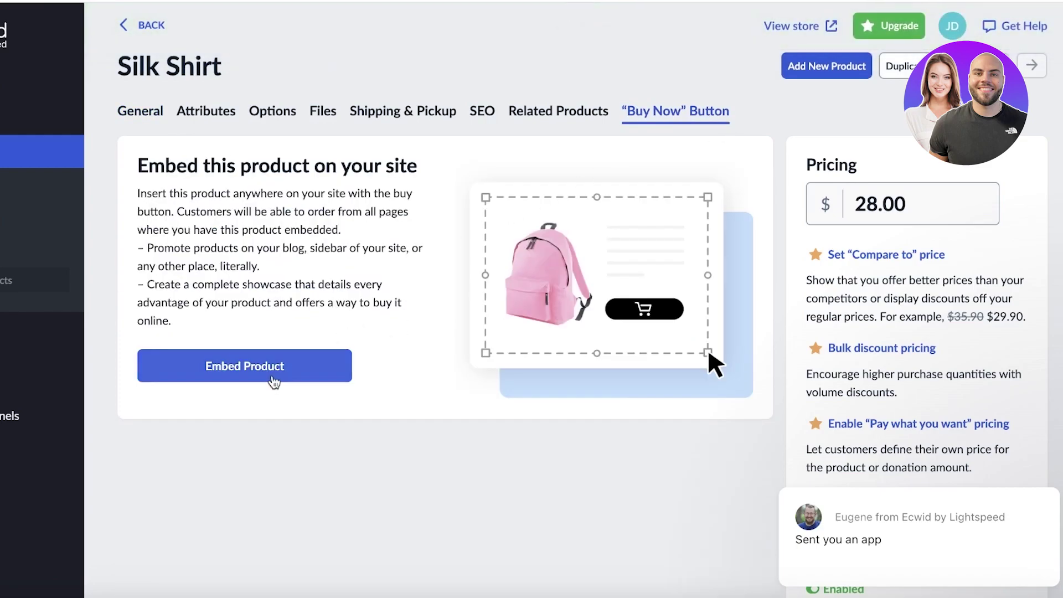
left_click(273, 381)
scroll(270, 355, "down", 3)
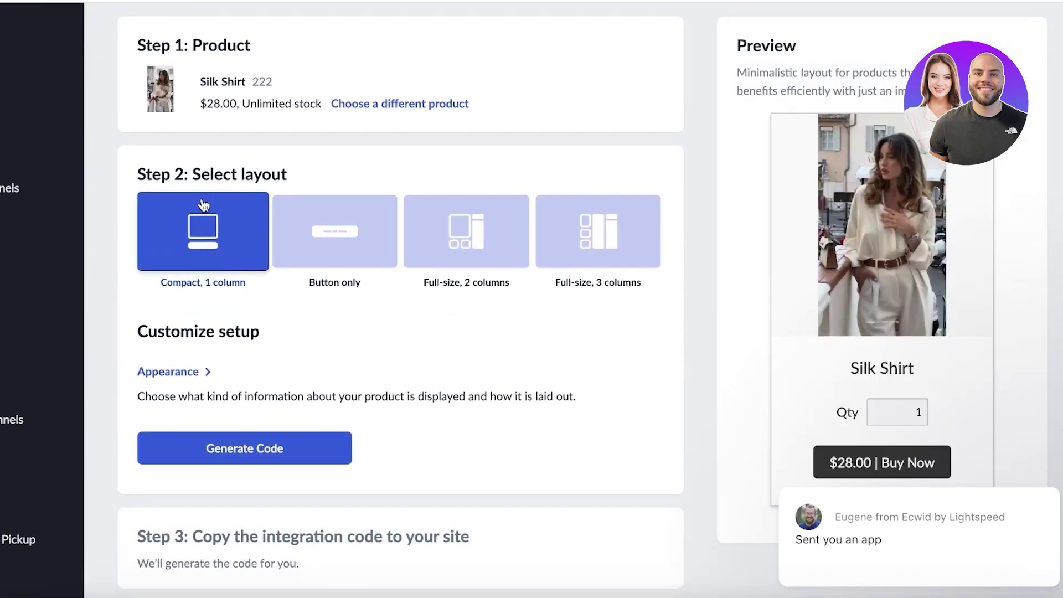
left_click(334, 231)
left_click(466, 231)
left_click(588, 228)
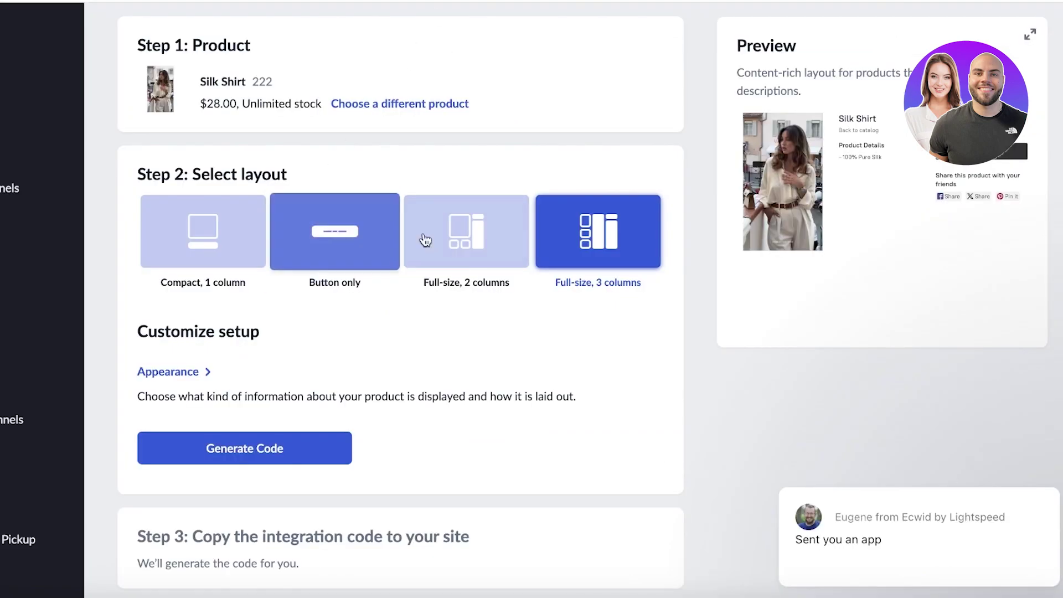
left_click(484, 253)
left_click(351, 275)
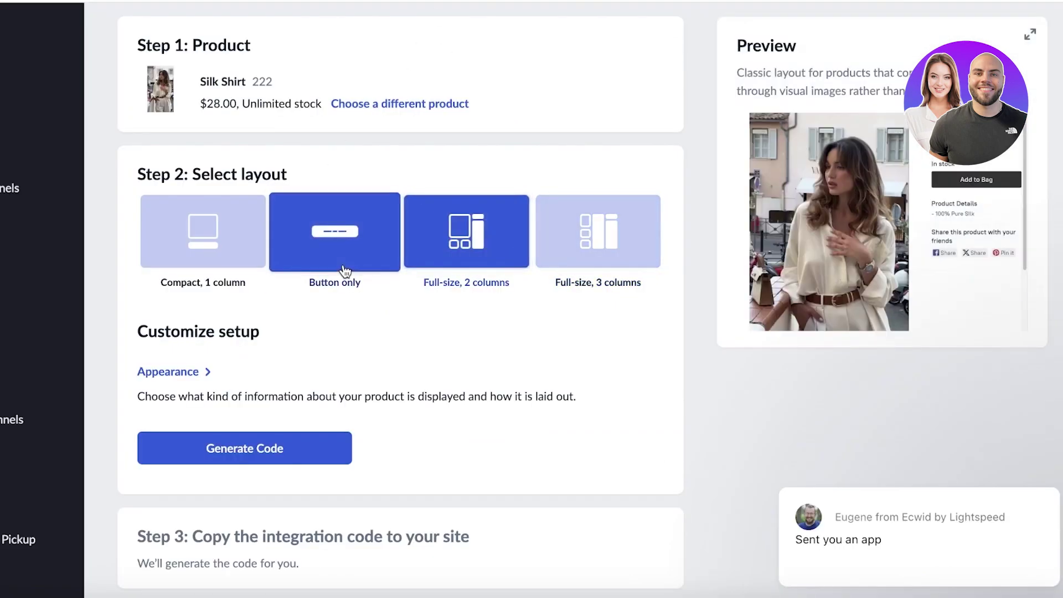
left_click(244, 268)
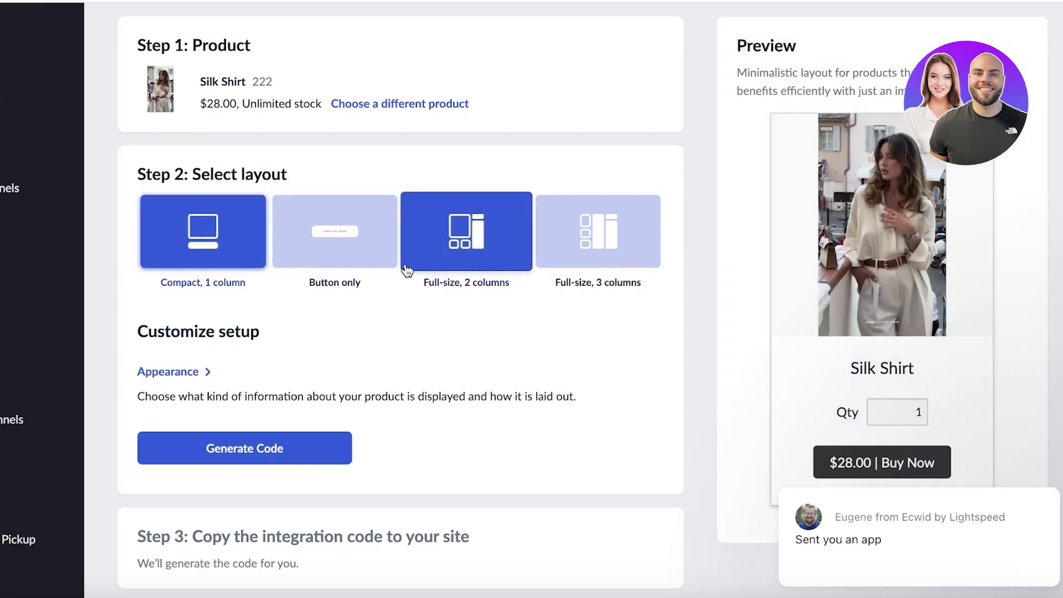
left_click(344, 249)
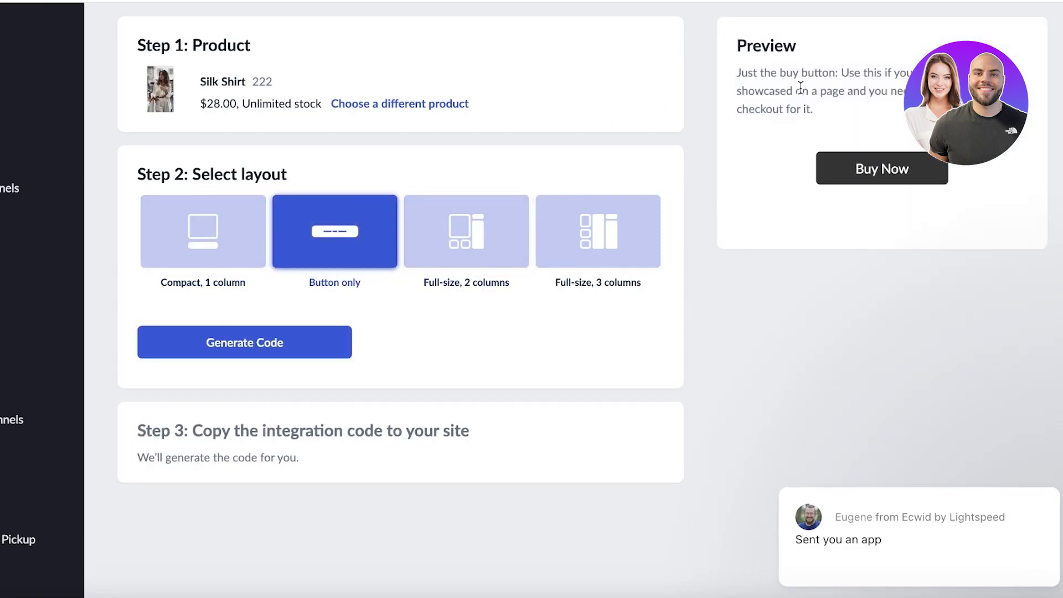
Generate and copy the Button only integration code, then bring up paste options in Google Sites.
left_click(280, 348)
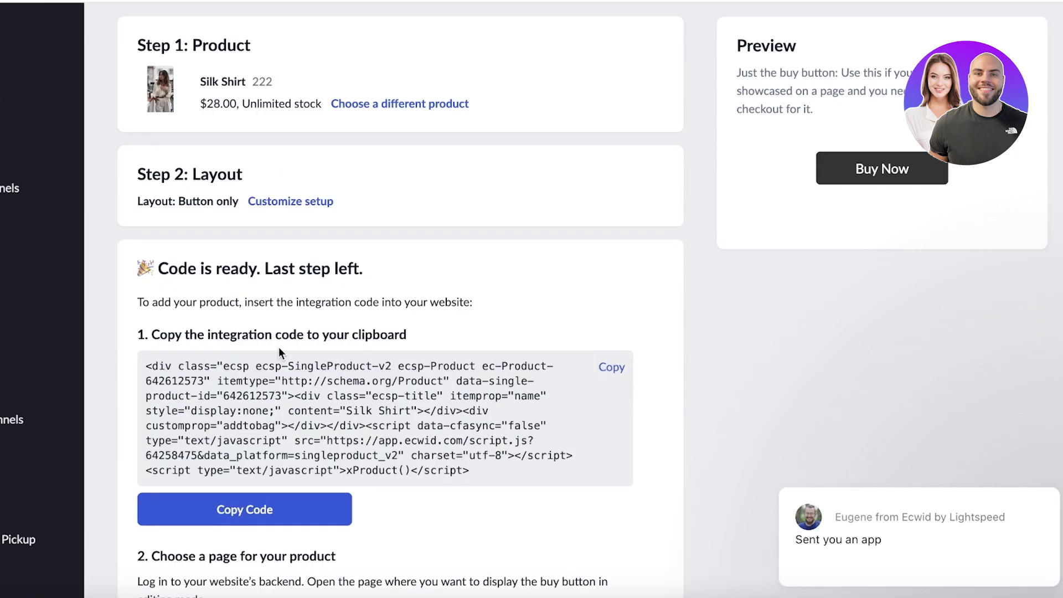
left_click(622, 366)
key("super+c")
scroll(569, 394, "down", 7)
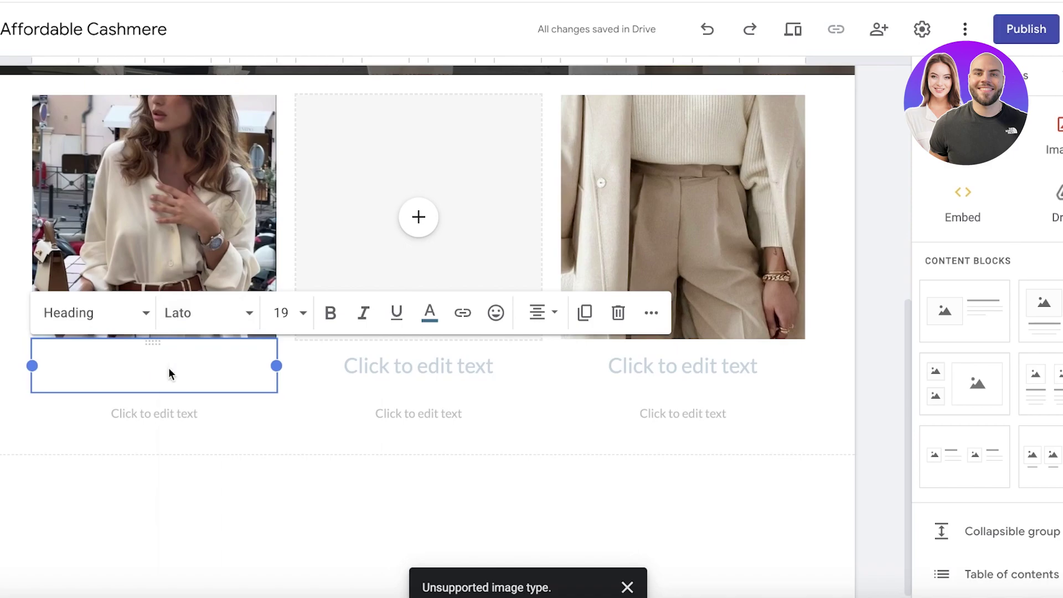
right_click(169, 368)
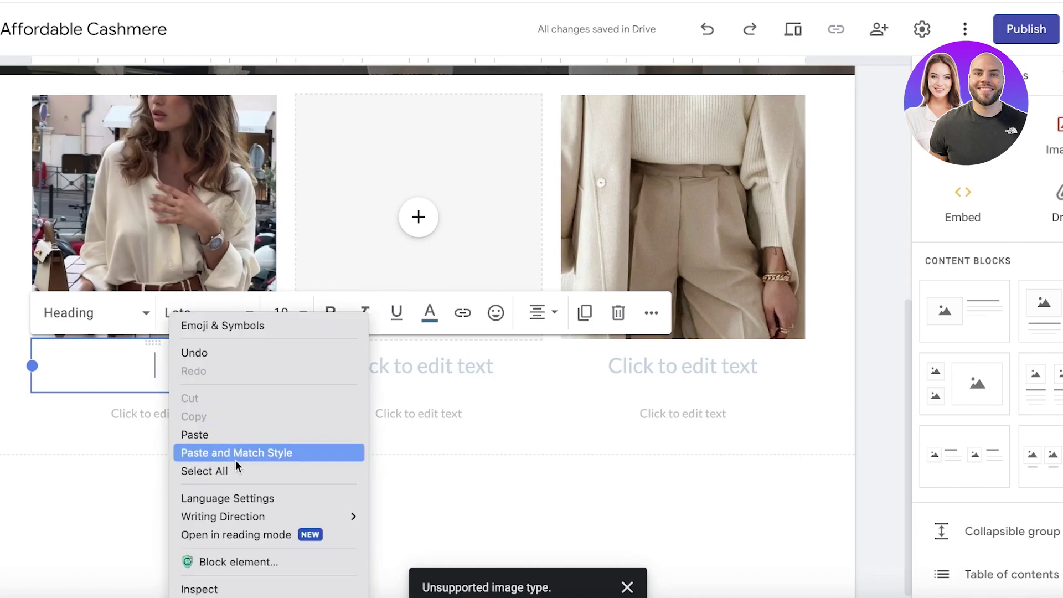
Delete the embed code that was pasted into the page's text box.
left_click(222, 435)
scroll(228, 421, "up", 8)
double_click(118, 378)
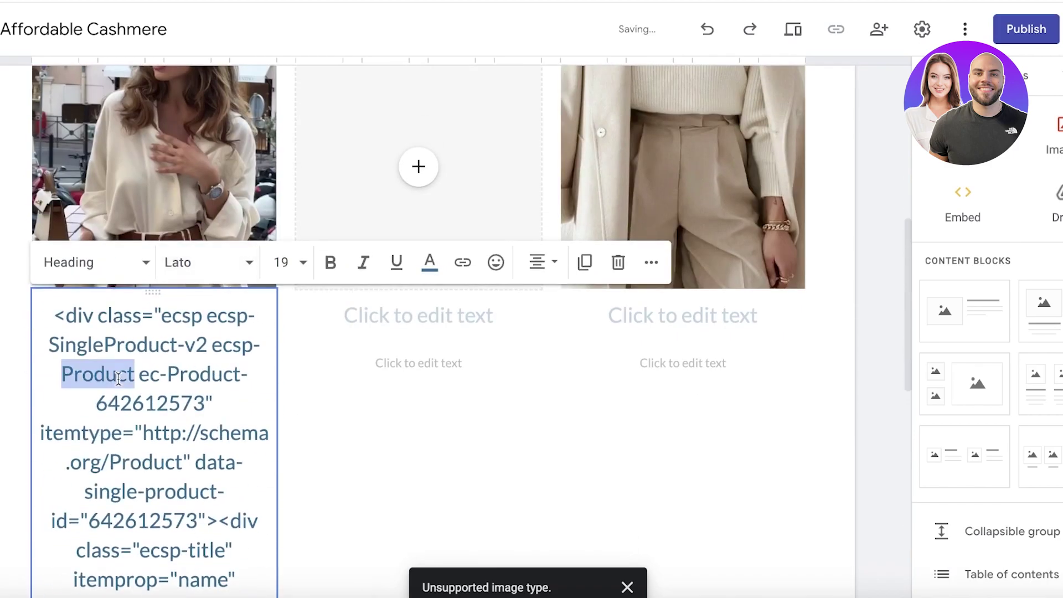
key("ctrl+a")
key("BackSpace")
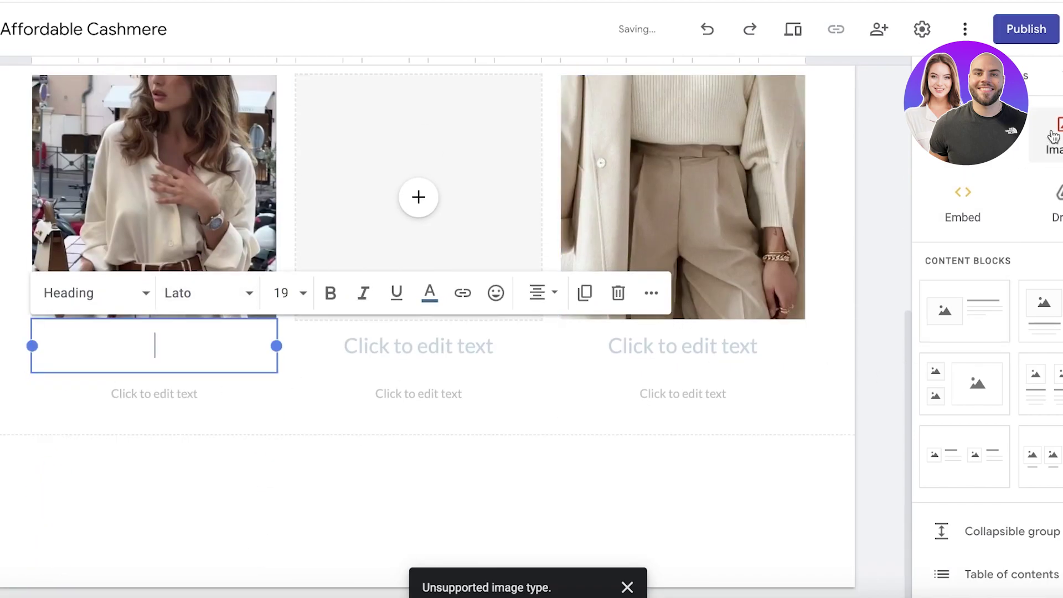
scroll(1013, 250, "down", 8)
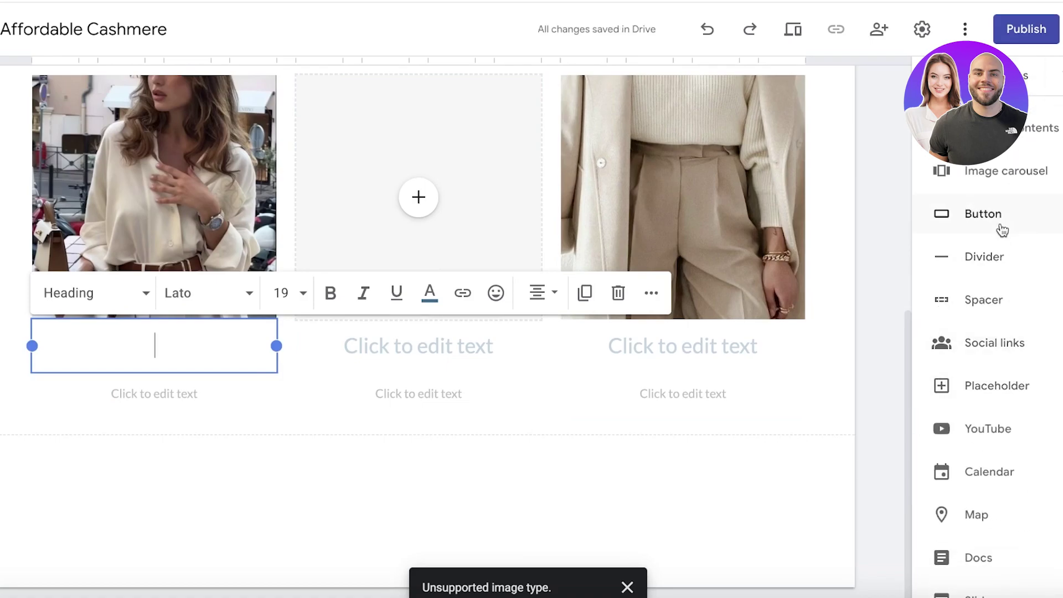
Try adding a button with the embed code as its link, then cancel it.
left_click(982, 216)
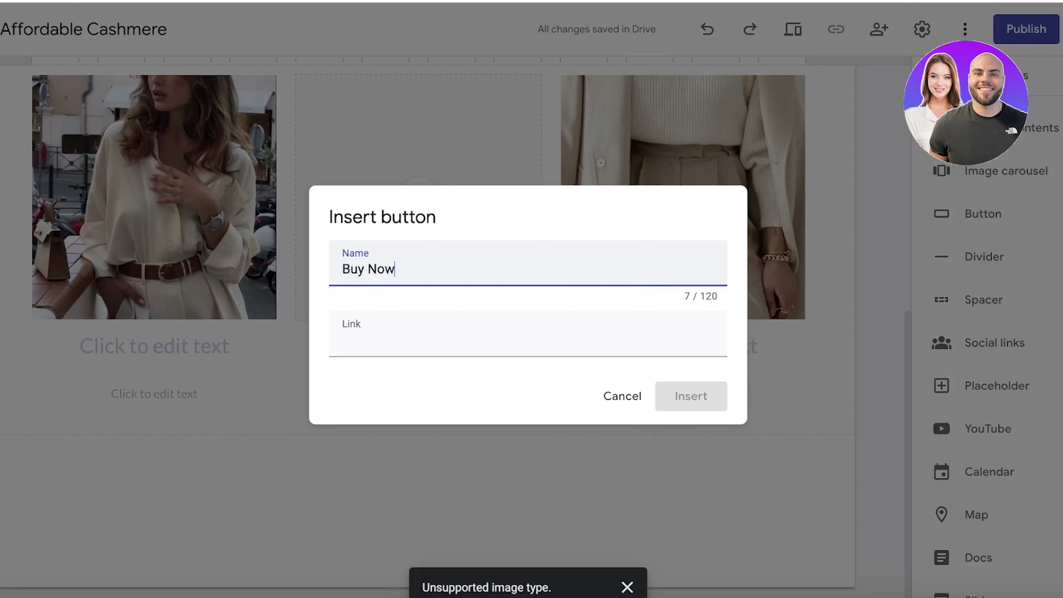
left_click(537, 342)
key("ctrl+v")
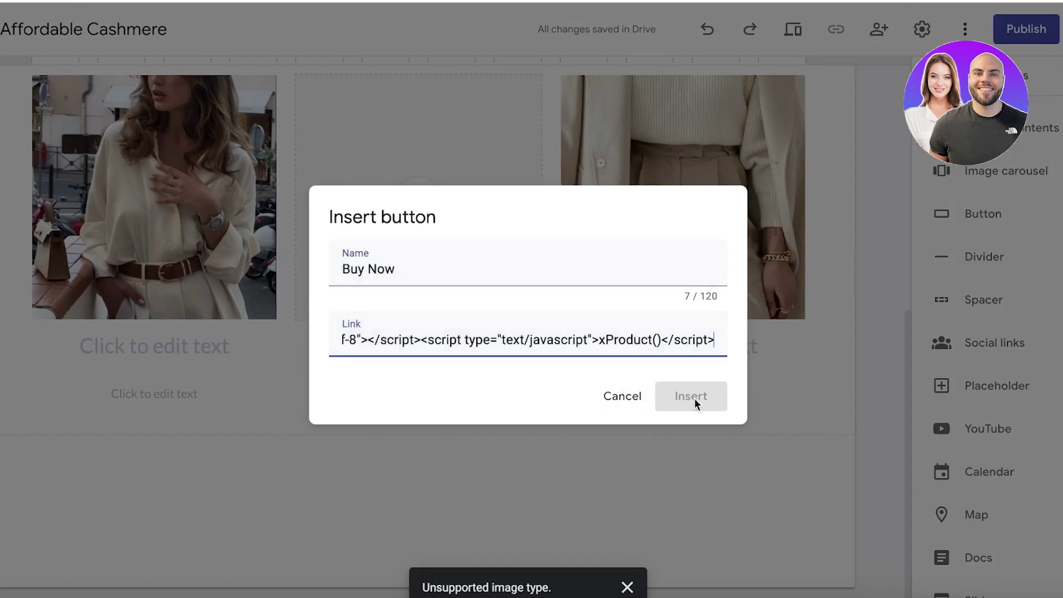
key("ctrl+z")
key("Escape")
scroll(1030, 488, "down", 3)
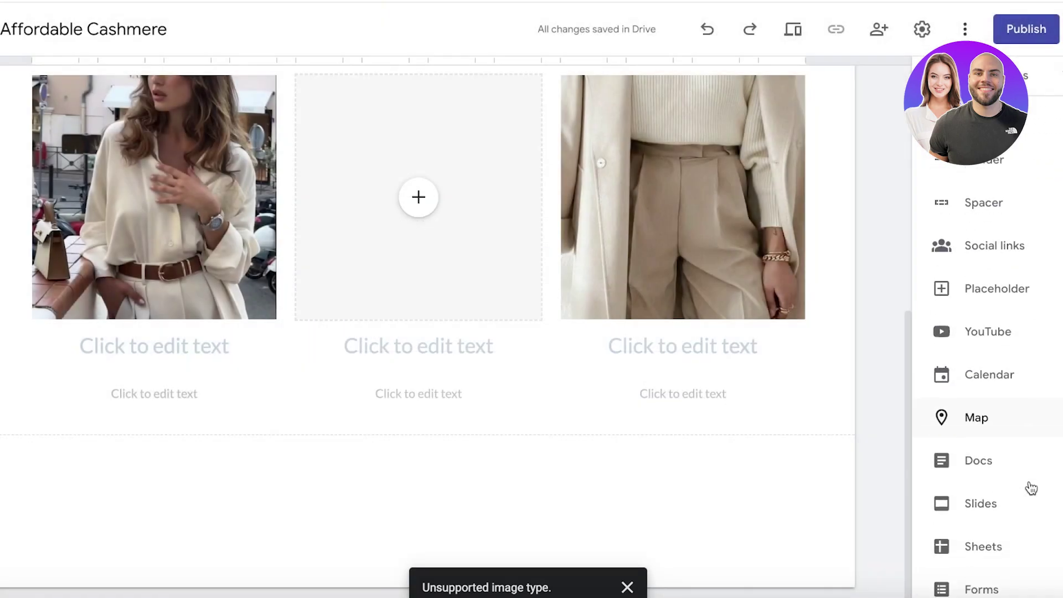
scroll(1034, 484, "up", 5)
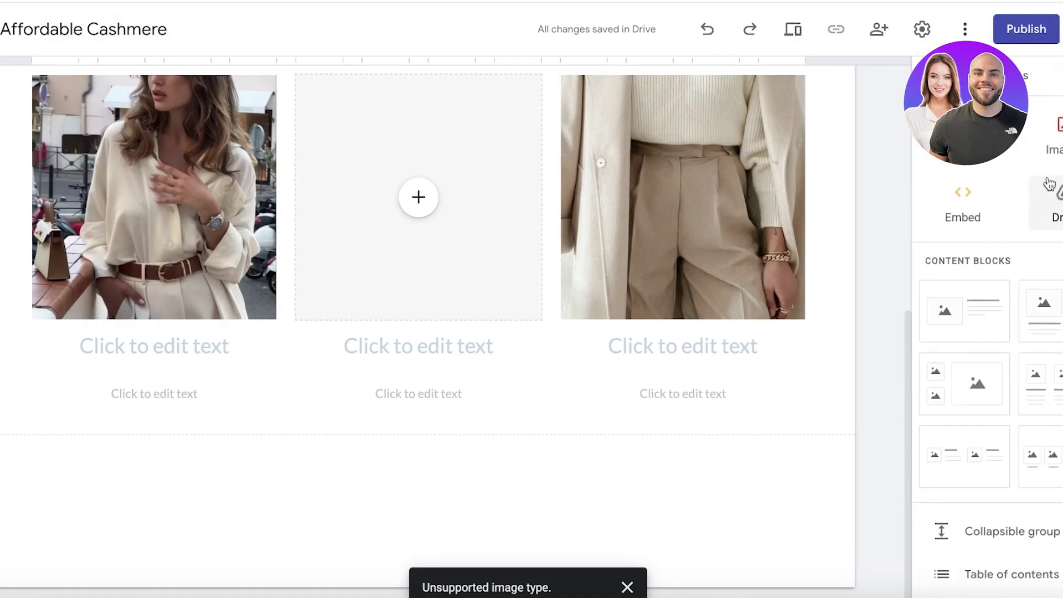
scroll(1022, 221, "down", 3)
scroll(997, 238, "up", 3)
Insert the Buy Now button code as an embed-by-code element on the page.
left_click(973, 194)
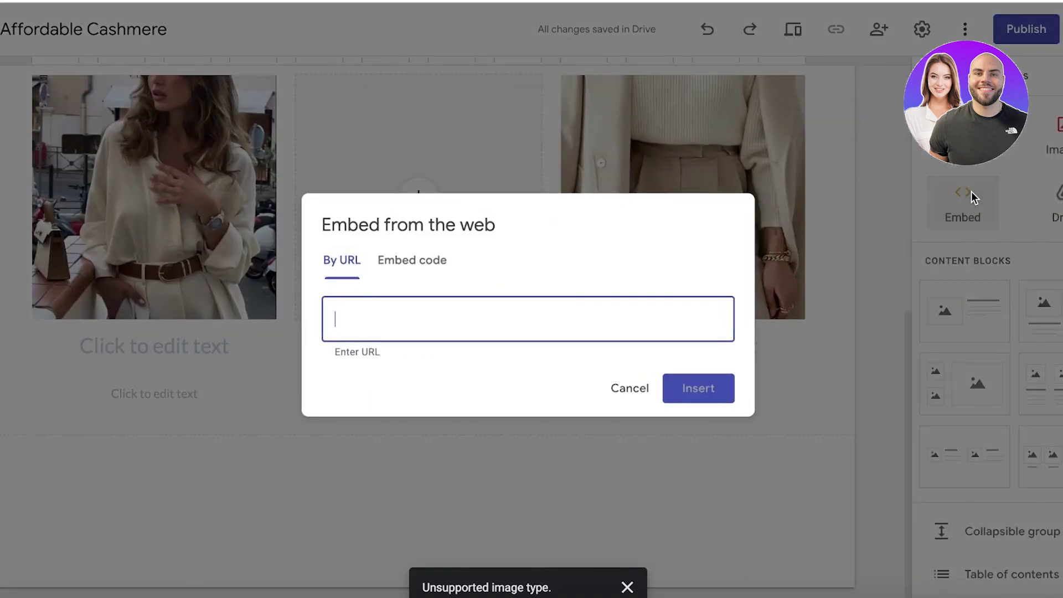
key("ctrl+v")
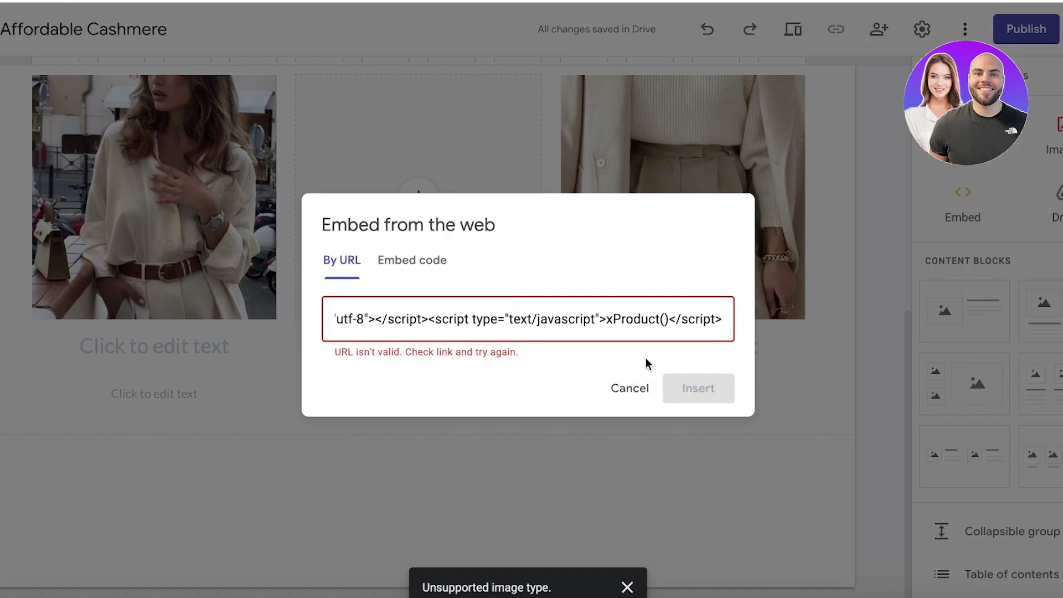
left_click(397, 268)
key("ctrl+v")
left_click(734, 426)
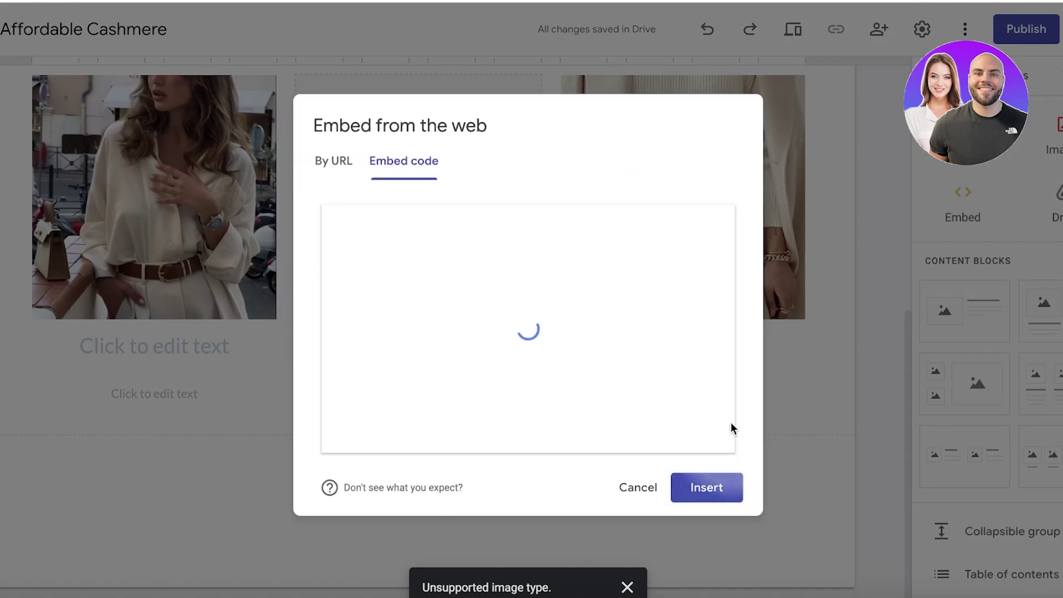
left_click(720, 492)
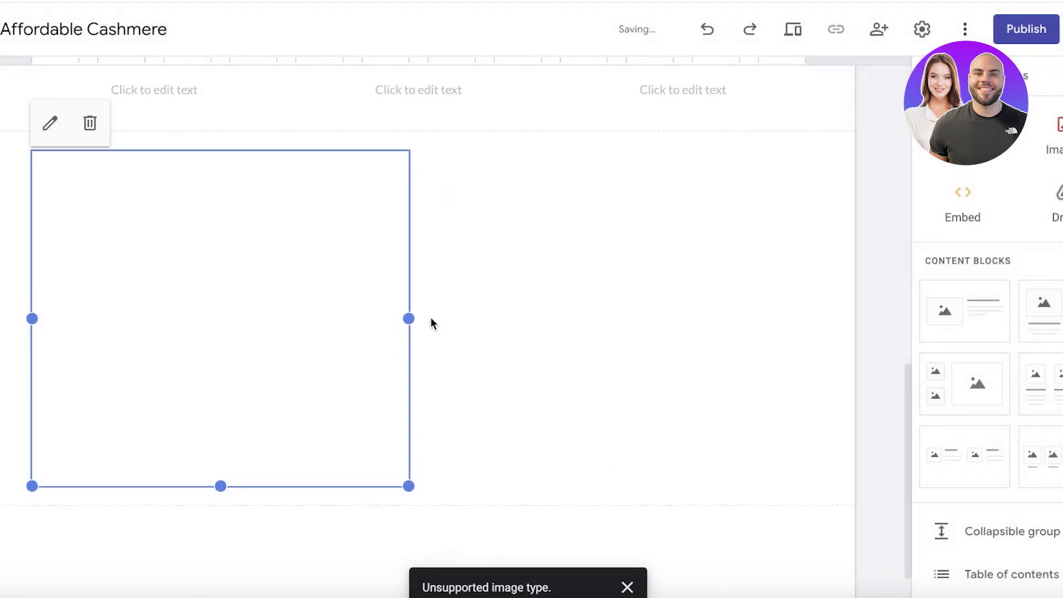
Resize the Buy Now embed box and move it into the first column under the photo.
left_click_drag(410, 320, 781, 413)
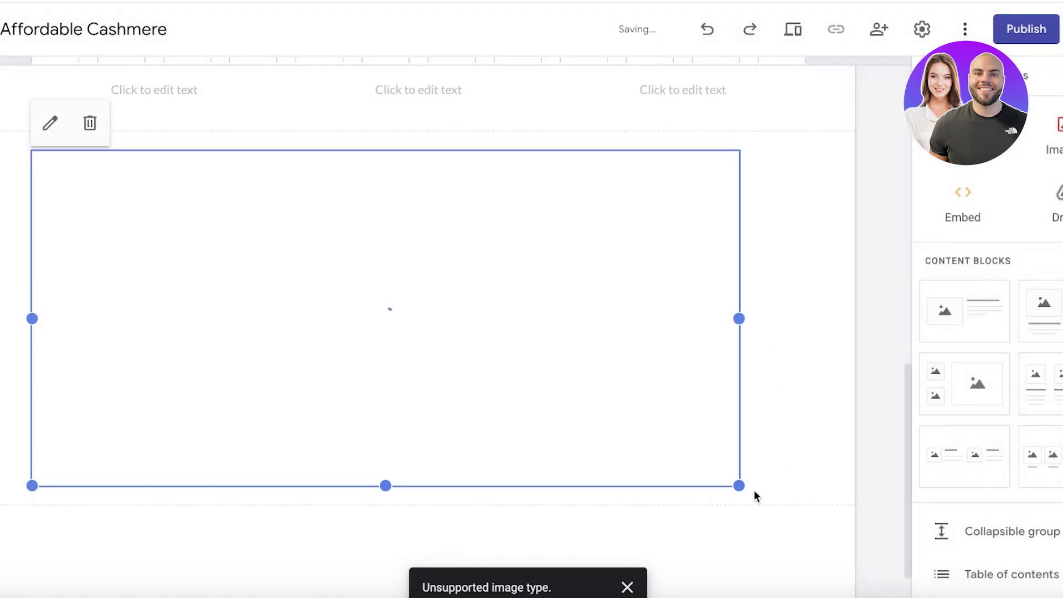
left_click_drag(739, 485, 90, 415)
left_click_drag(145, 382, 210, 386)
left_click(246, 384)
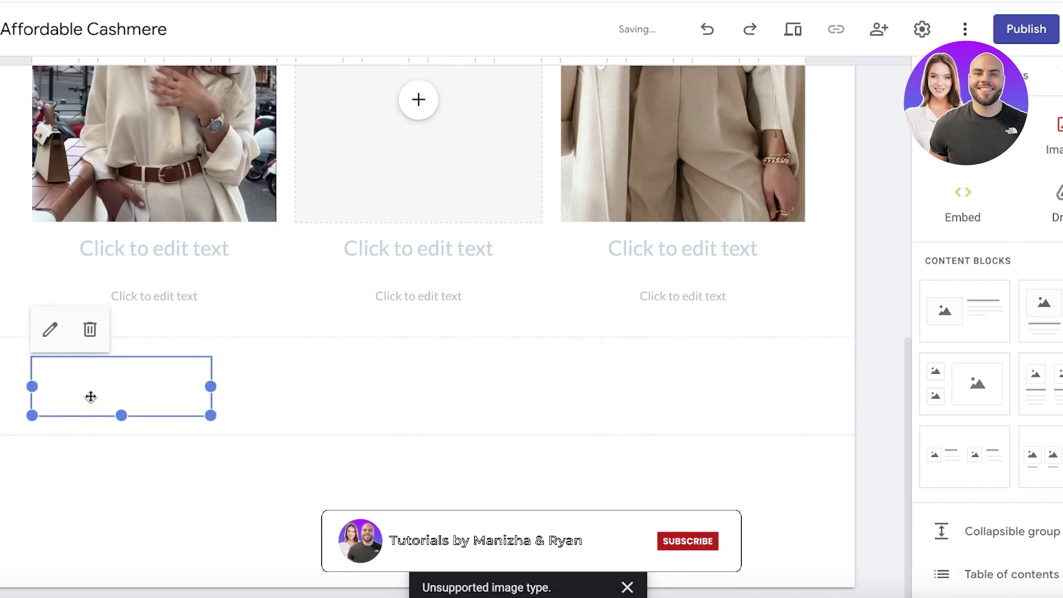
left_click_drag(90, 396, 126, 278)
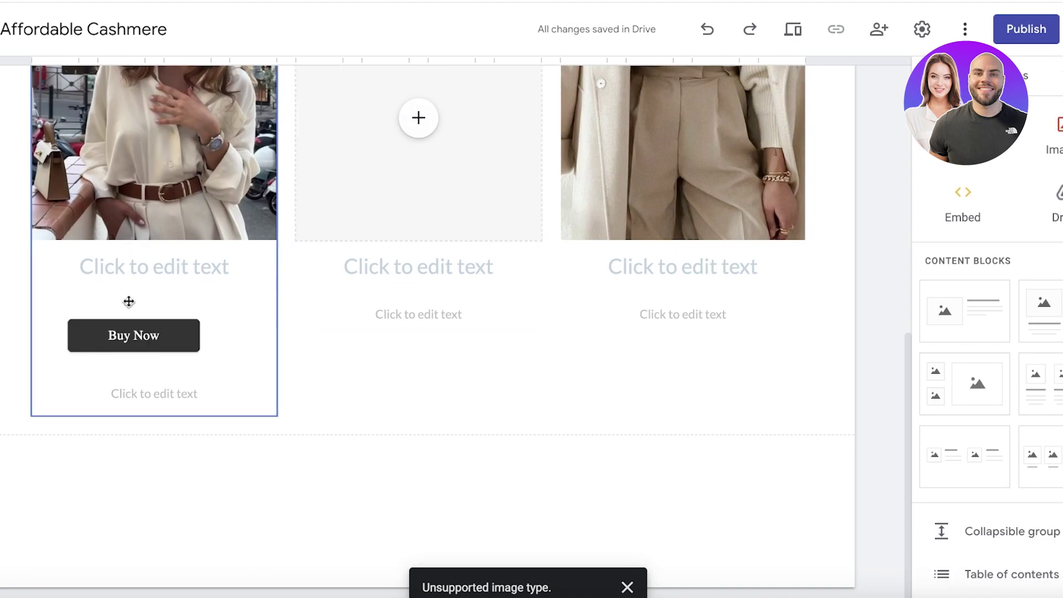
Title the first product column 'Silk Shirt'.
left_click(166, 276)
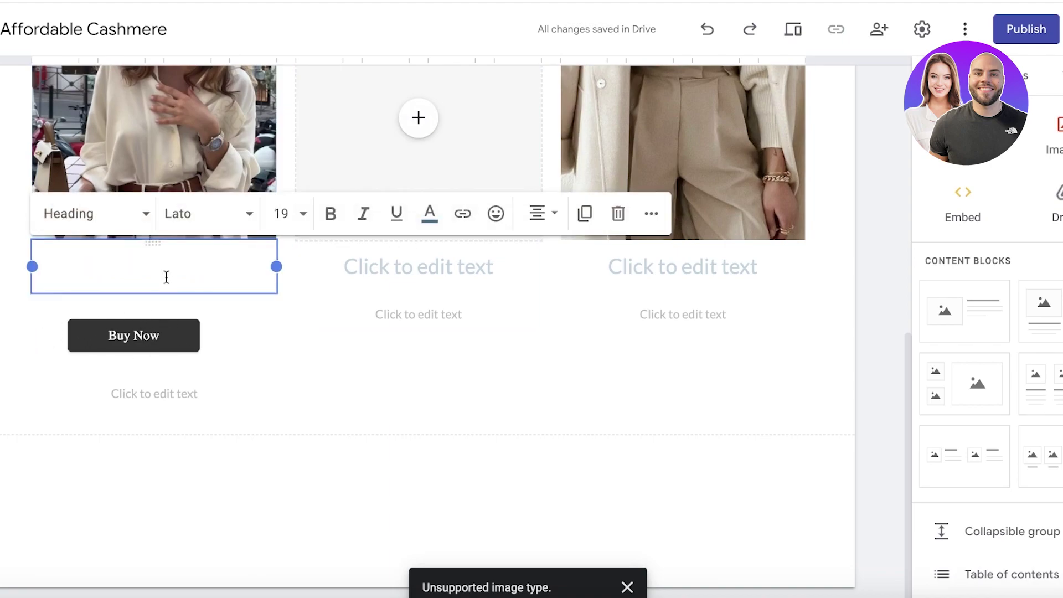
type("Cah")
key("BackSpace")
key("BackSpace")
key("BackSpace")
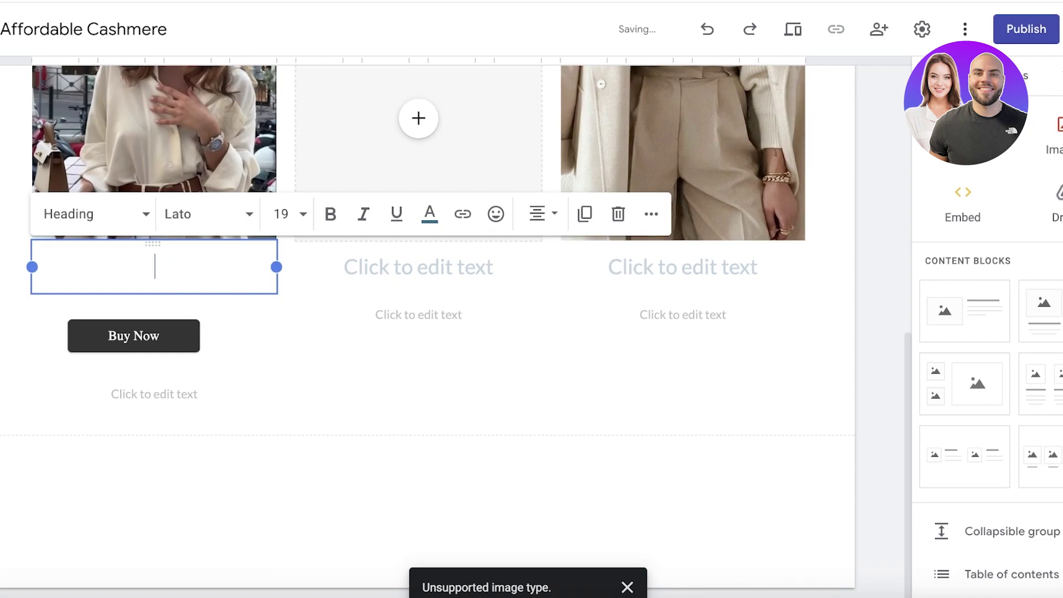
type("Silk Shirt")
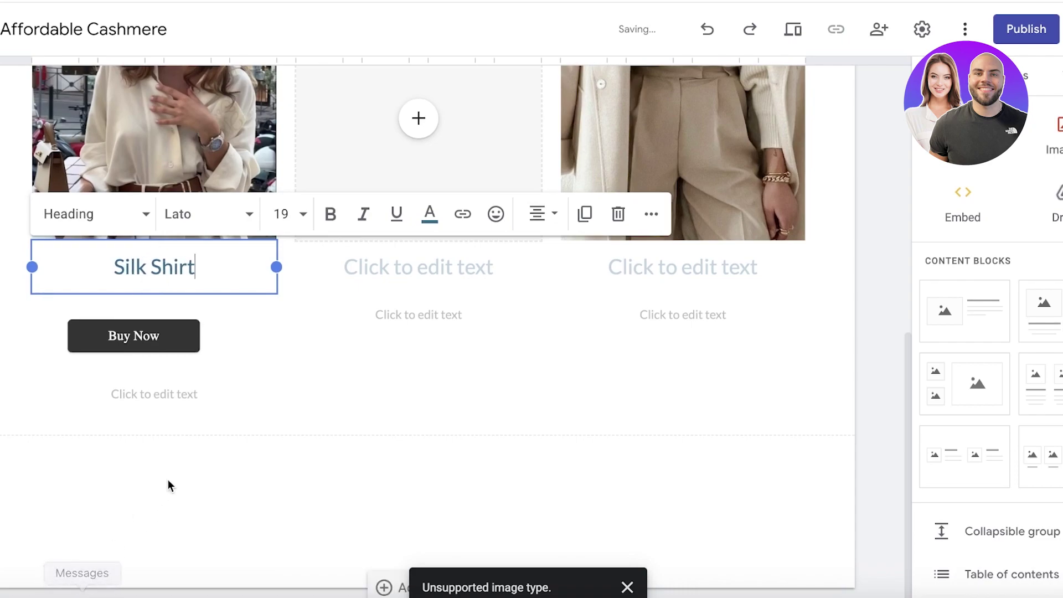
double_click(221, 478)
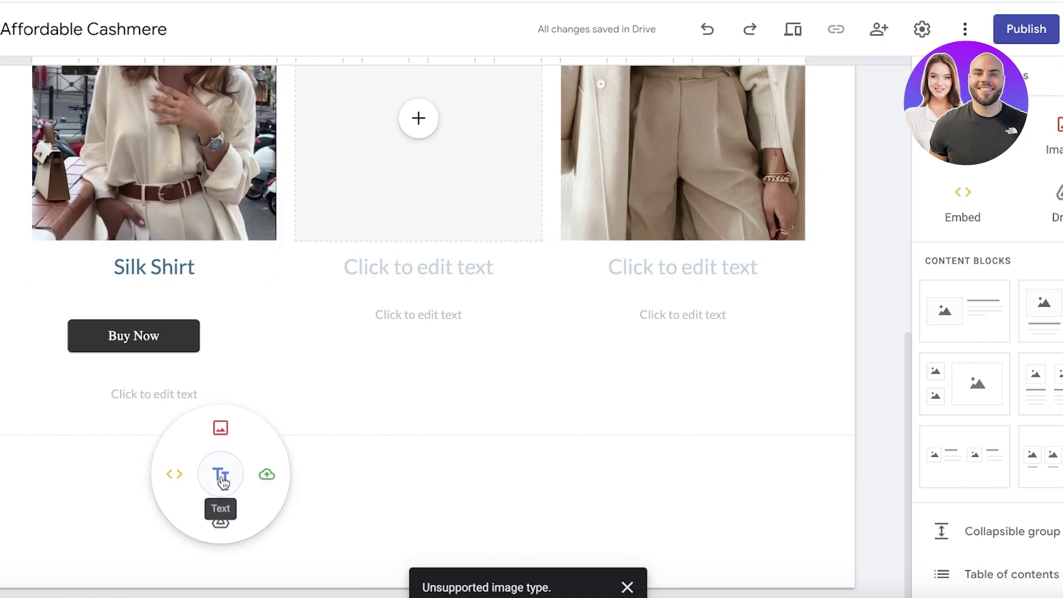
scroll(221, 479, "up", 10)
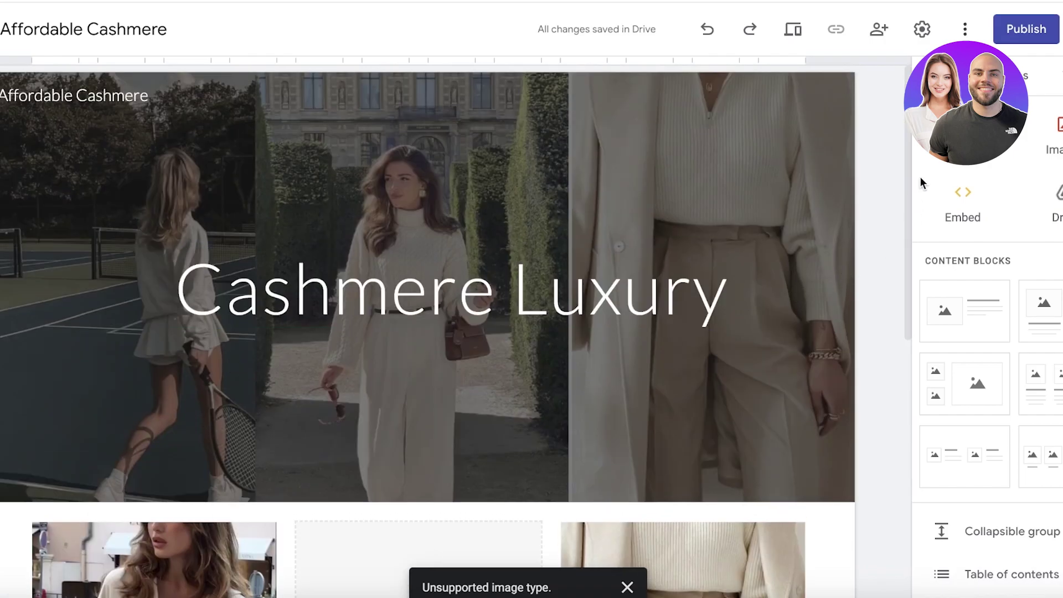
Add a new 'Silk Shirt' page and set its header type to Title only.
left_click(1027, 82)
left_click(1017, 550)
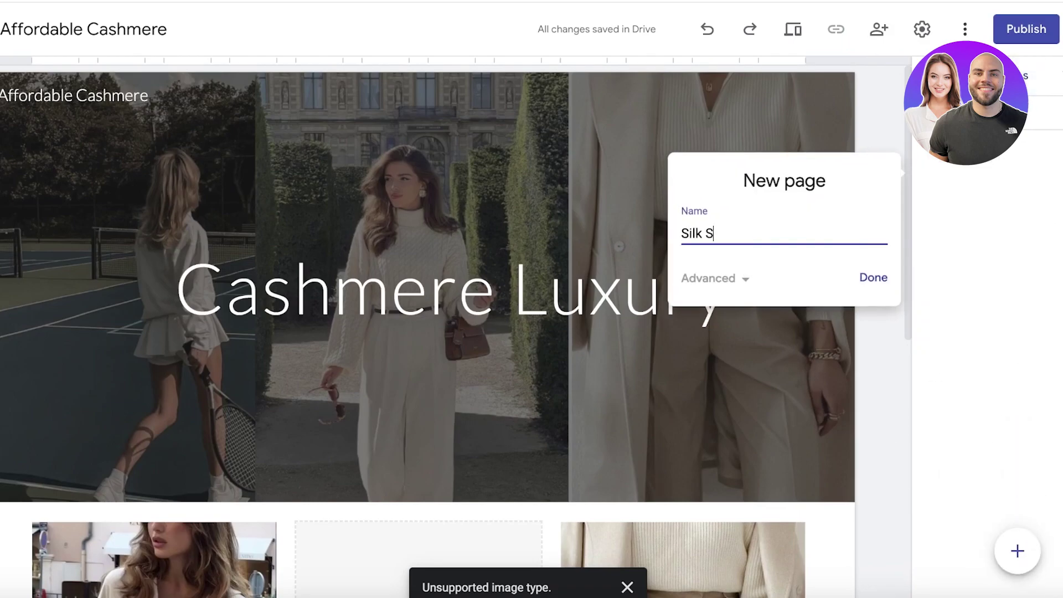
left_click(873, 277)
scroll(496, 287, "down", 1)
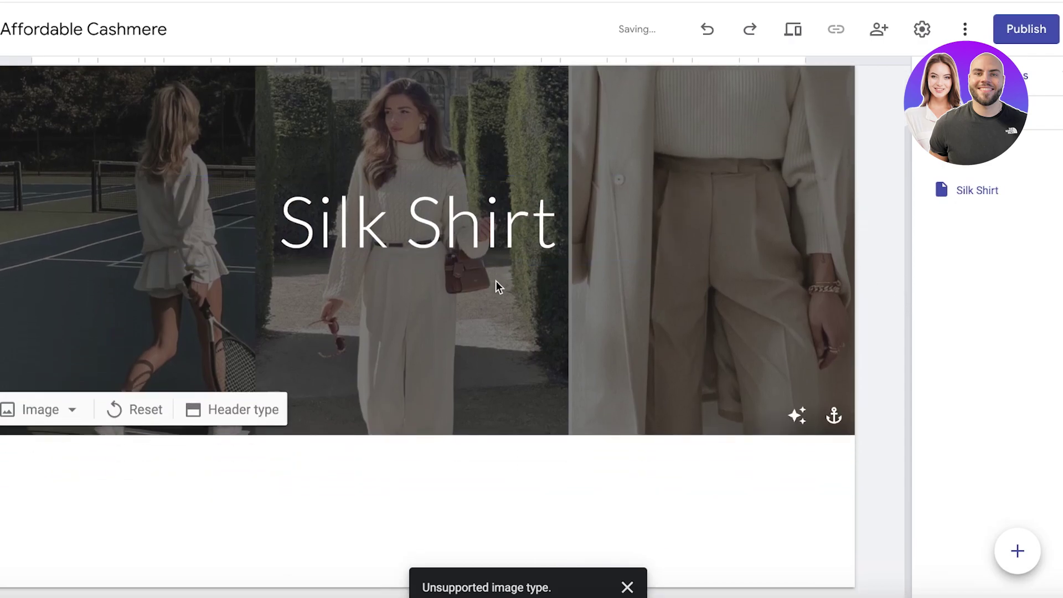
left_click(227, 416)
left_click(390, 403)
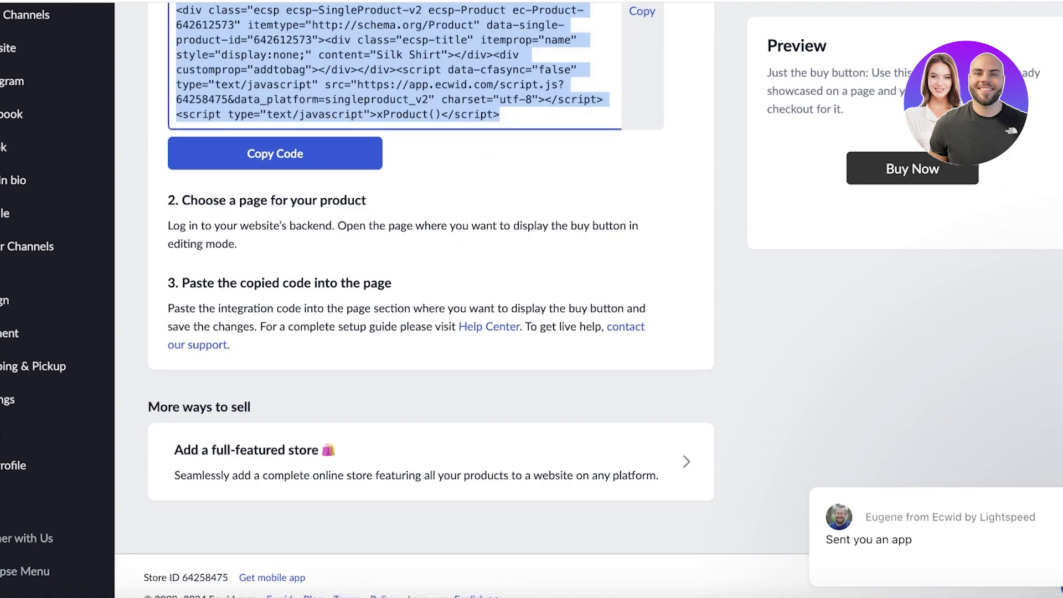
Generate the Ecwid Silk Shirt code in the Full-size, 3 columns layout and copy it.
scroll(584, 218, "up", 8)
scroll(368, 327, "down", 4)
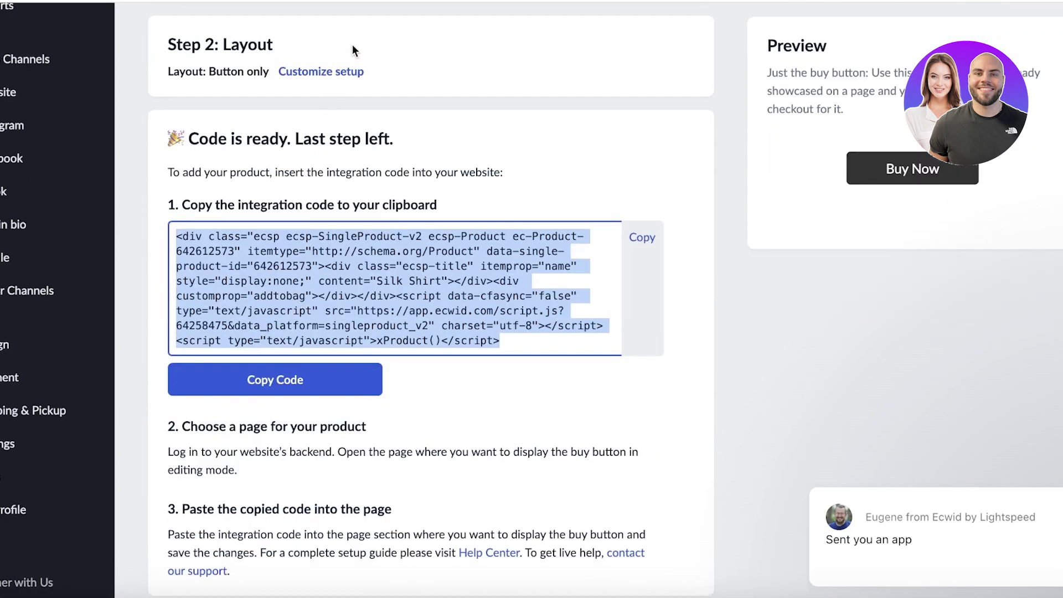
left_click(346, 72)
left_click(497, 122)
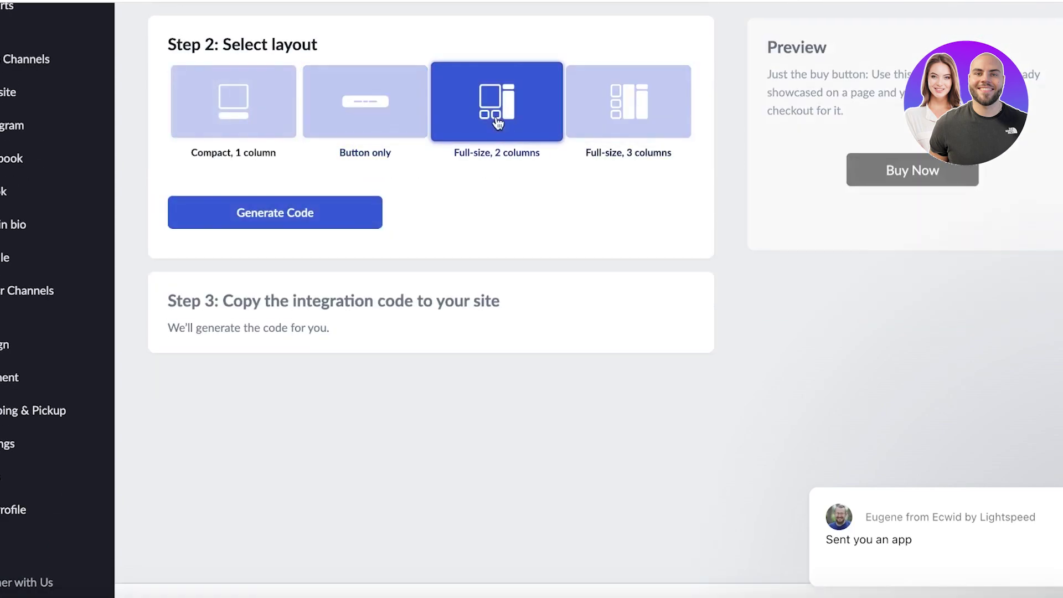
left_click(628, 102)
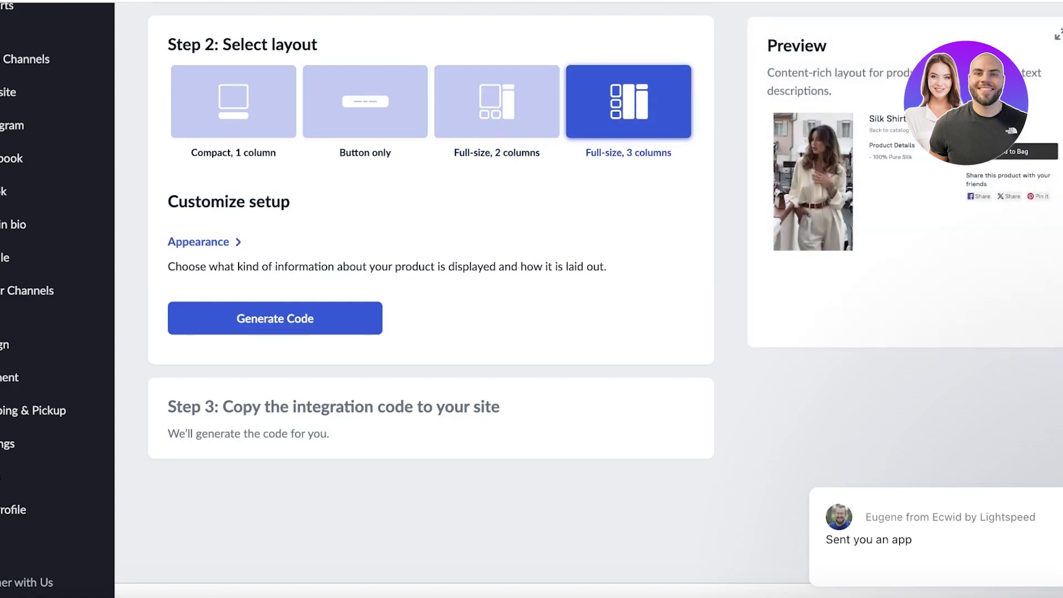
left_click(177, 323)
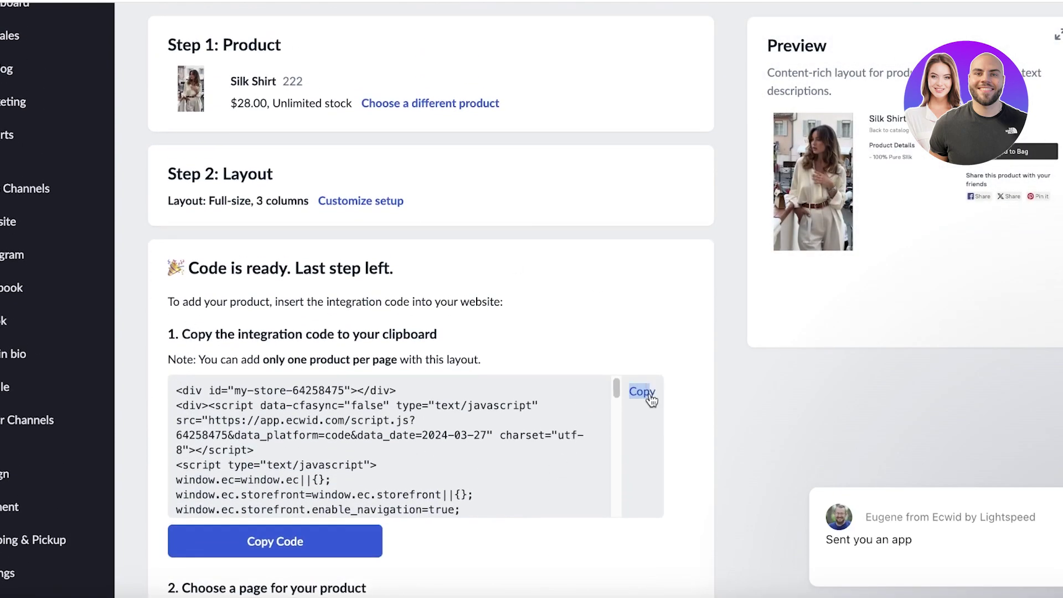
left_click(642, 391)
left_click(357, 541)
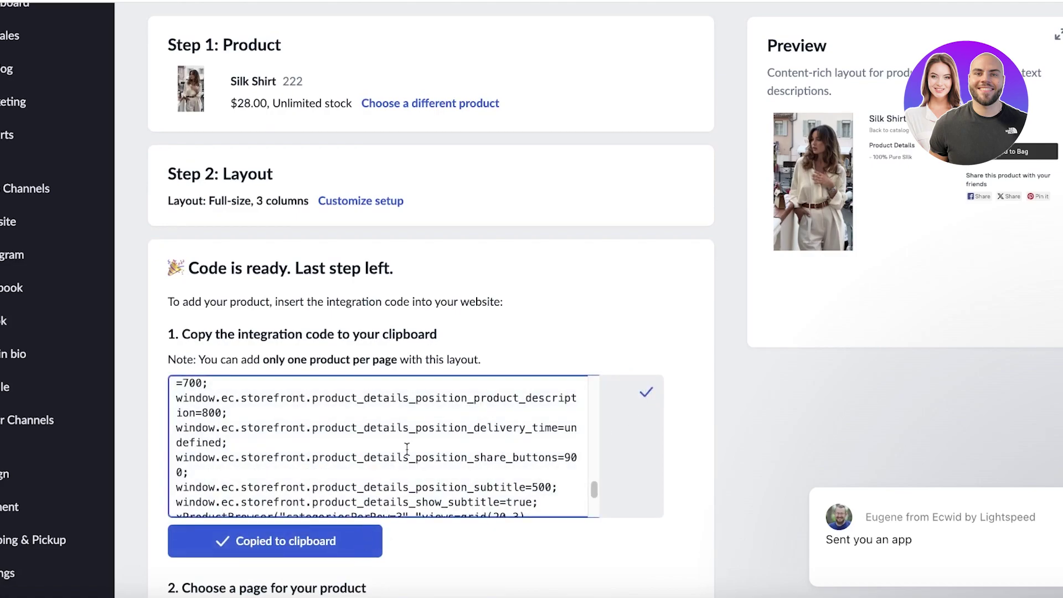
scroll(345, 554, "down", 5)
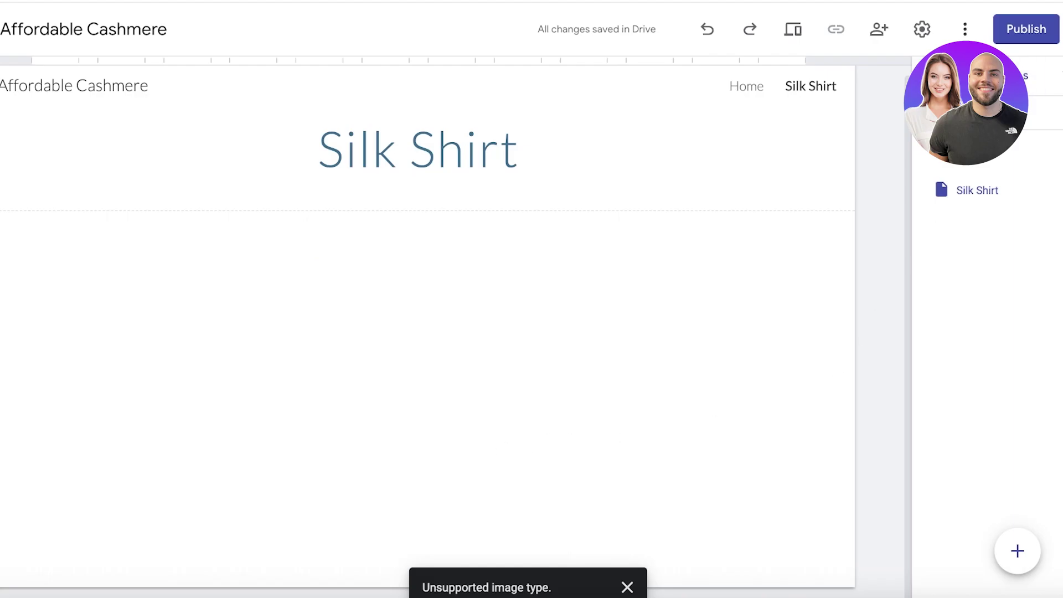
Embed the copied Ecwid code on the Silk Shirt page at full width, then begin publishing.
left_click(936, 76)
left_click(994, 208)
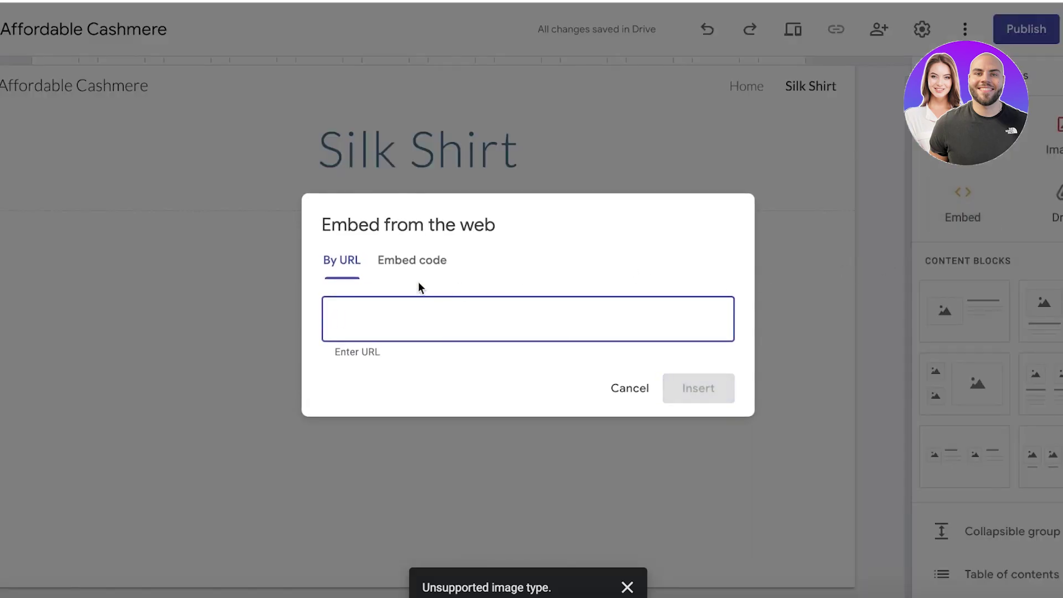
left_click(410, 260)
key("ctrl+v")
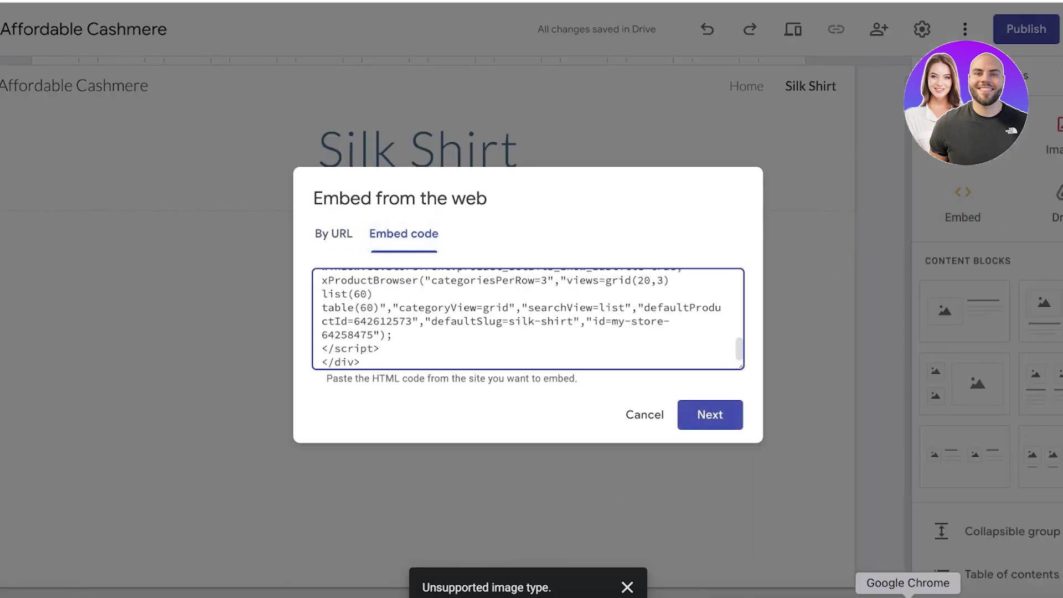
left_click(710, 416)
left_click(716, 486)
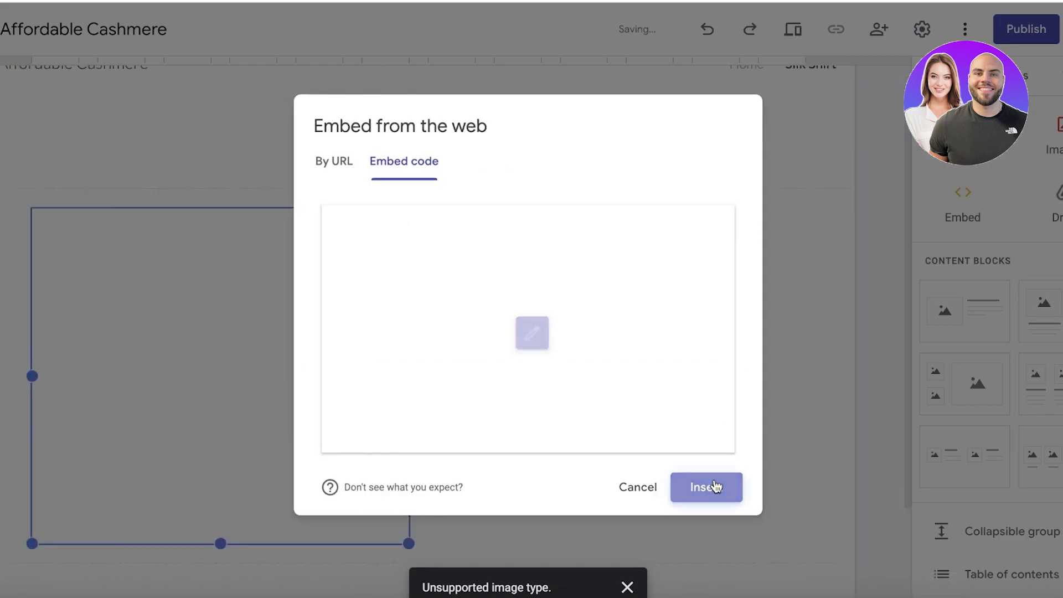
left_click_drag(416, 488, 816, 538)
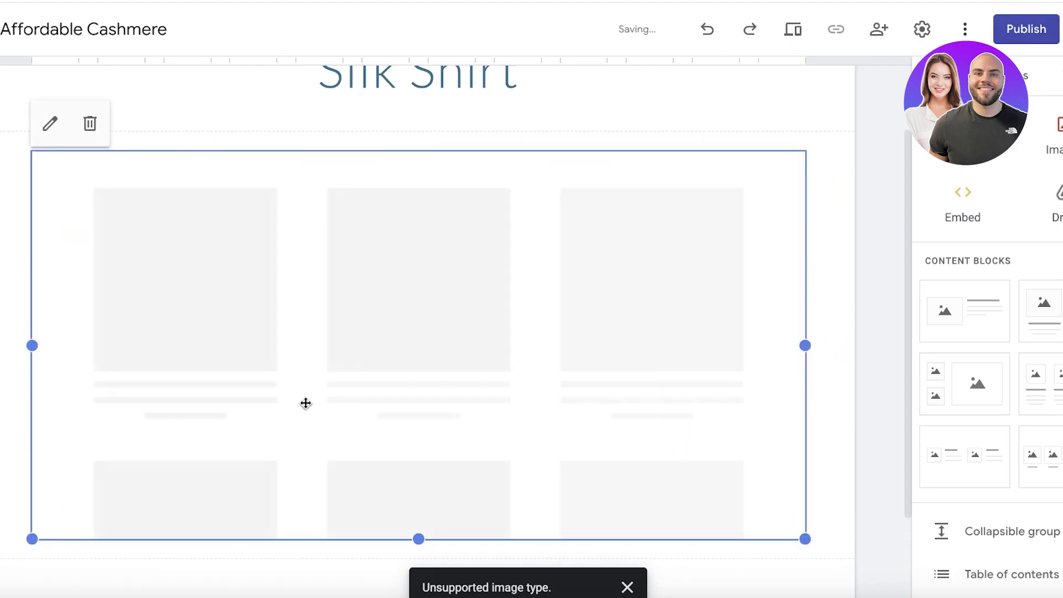
left_click(1021, 32)
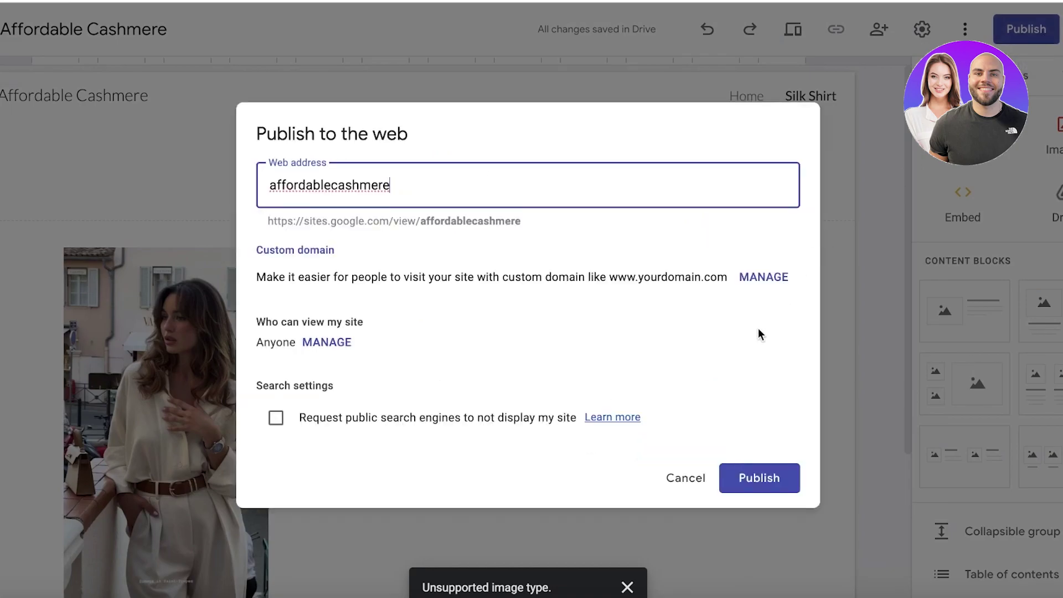
Publish the site, return to the editor, and open the Publish dropdown to view it.
left_click(758, 477)
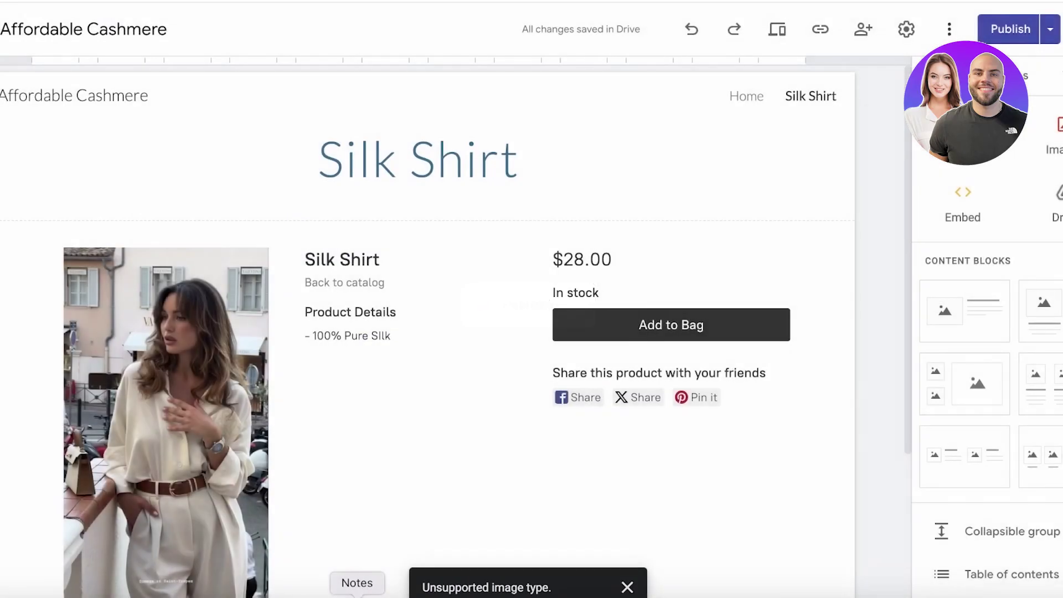
left_click(983, 34)
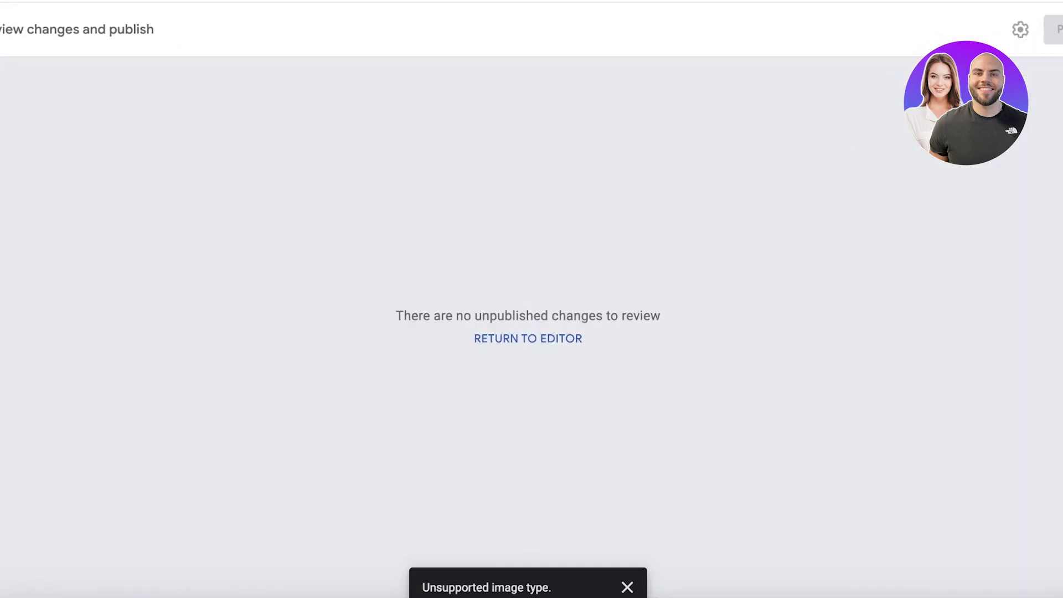
key("Escape")
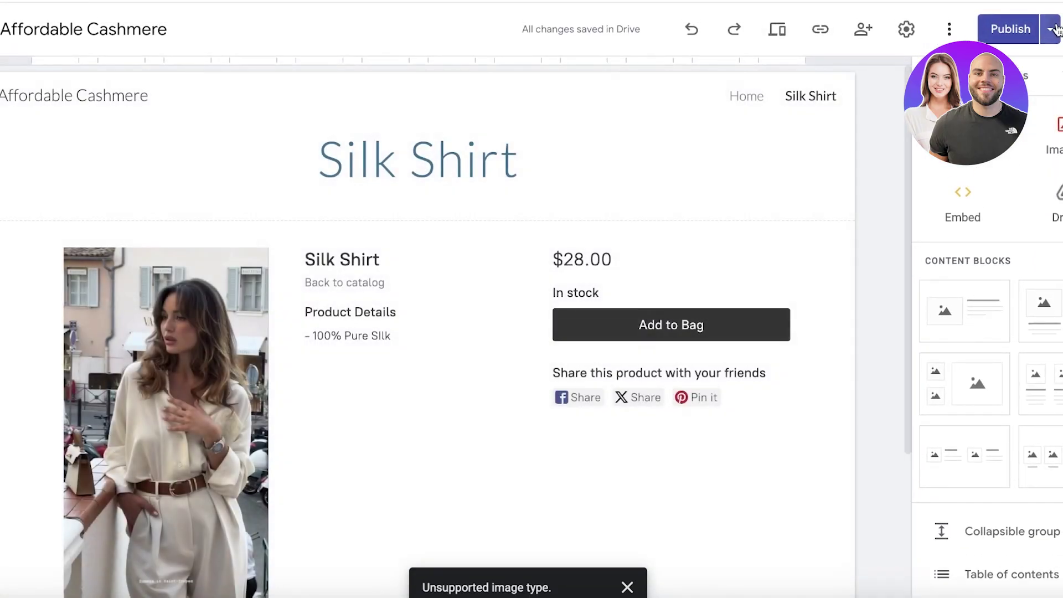
left_click(1052, 30)
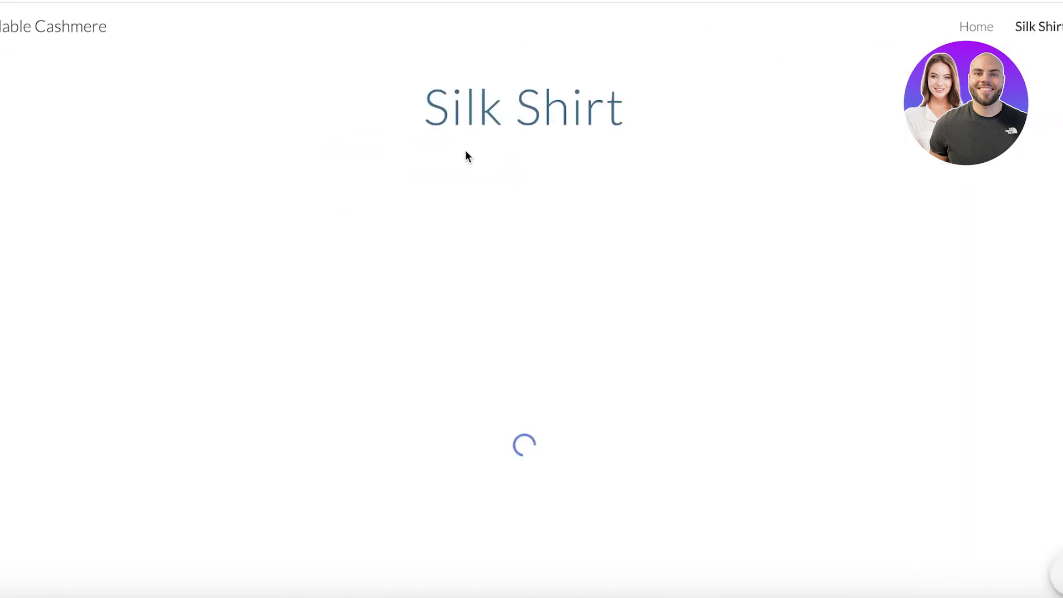
Open the live home page and try the Silk Shirt Buy Now button.
left_click(5, 32)
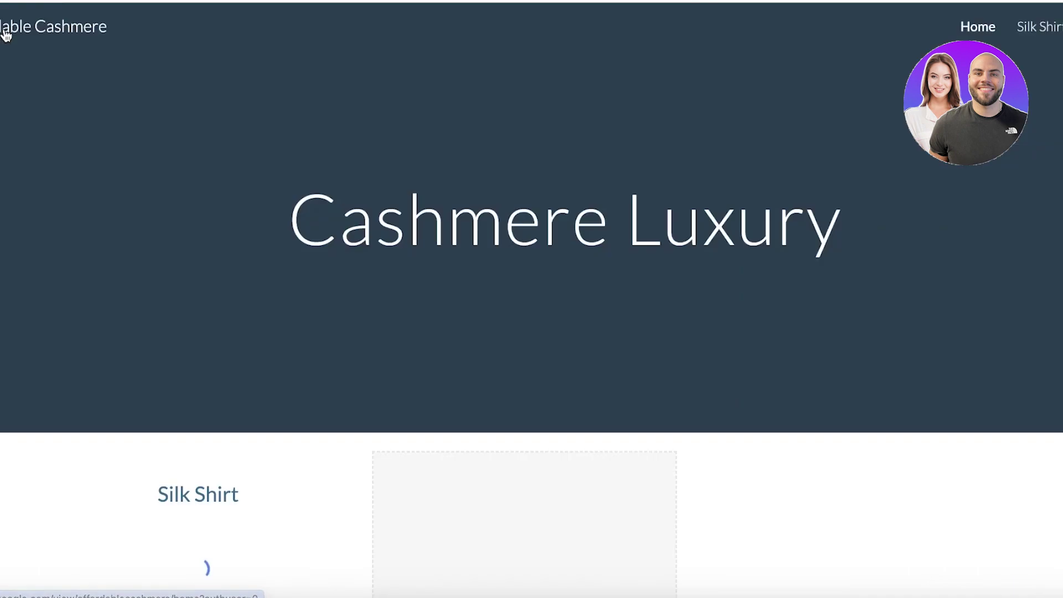
scroll(249, 166, "down", 5)
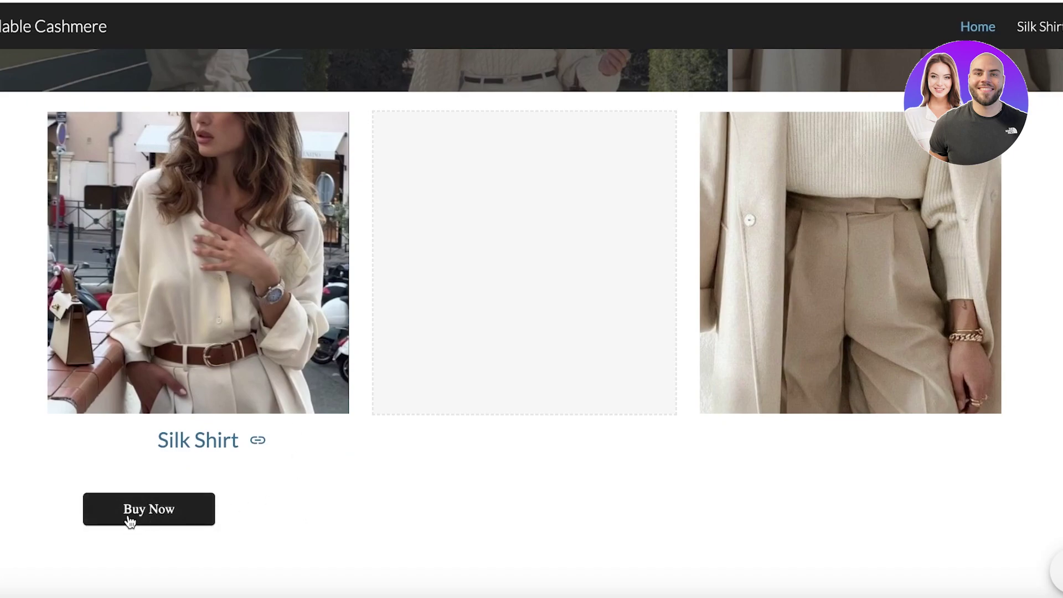
left_click(130, 522)
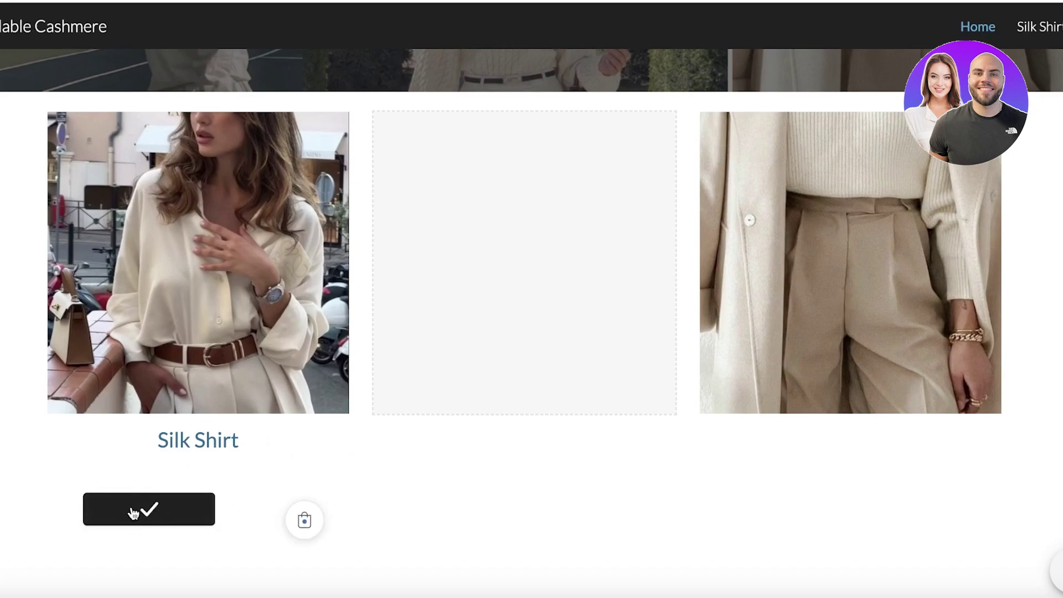
scroll(139, 509, "up", 5)
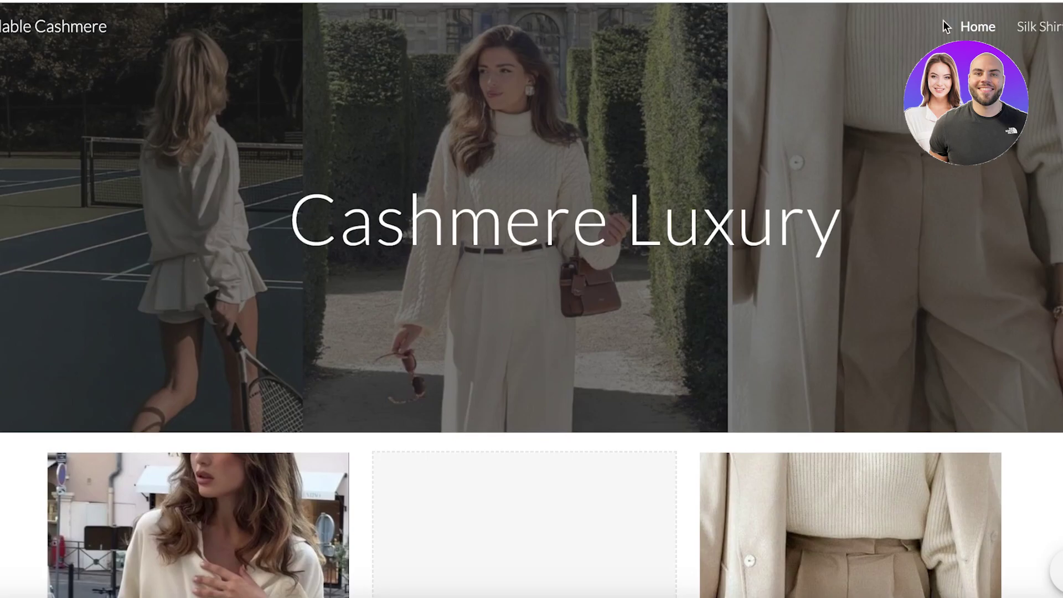
Add one Silk Shirt to the bag, check the $28.00 checkout, then return home.
left_click(1041, 27)
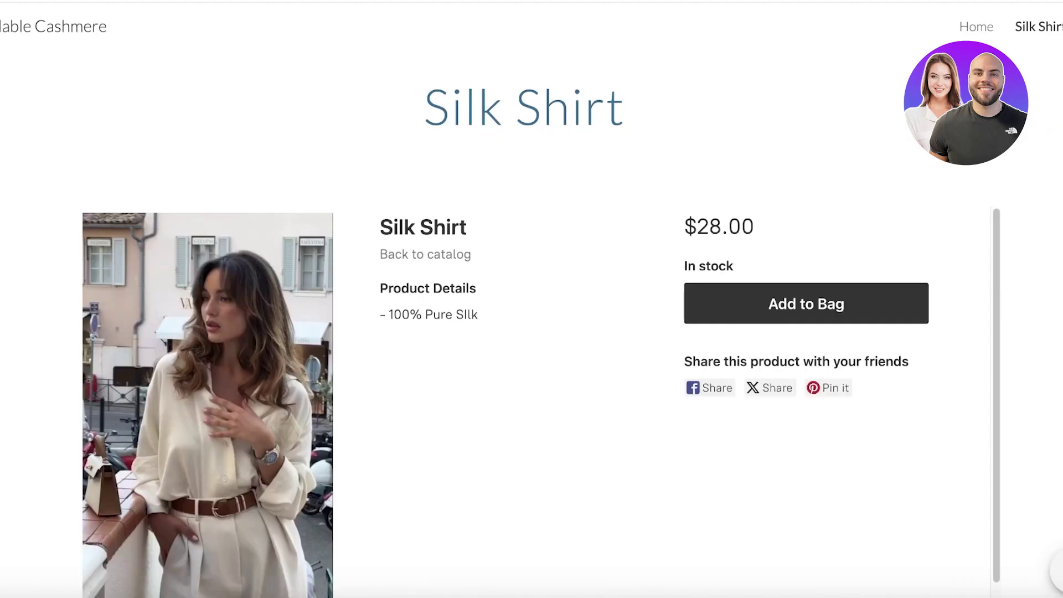
left_click(807, 306)
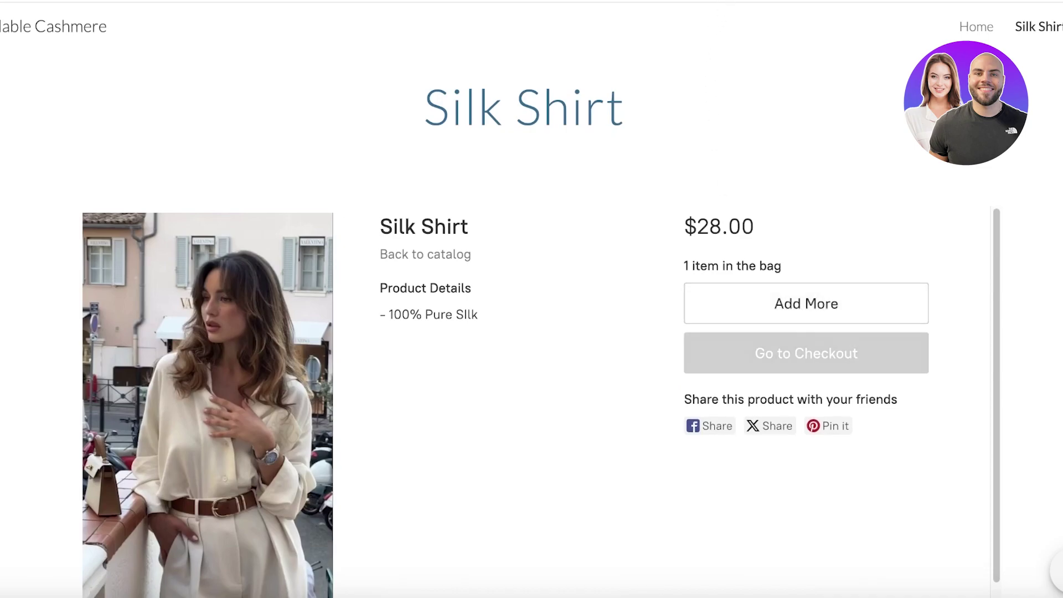
left_click(791, 365)
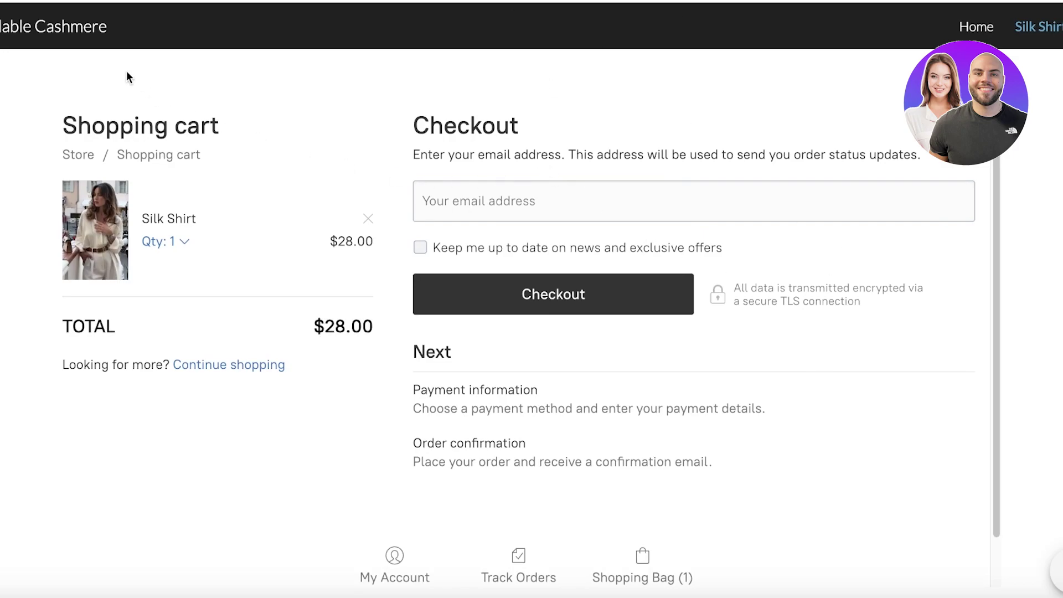
left_click(29, 48)
scroll(195, 316, "down", 6)
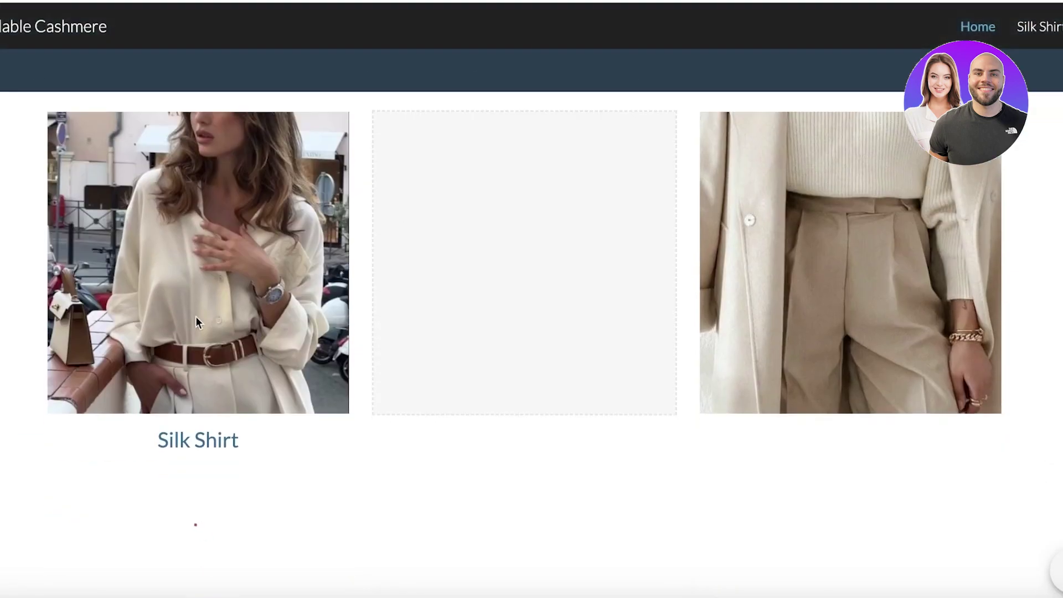
scroll(432, 170, "up", 6)
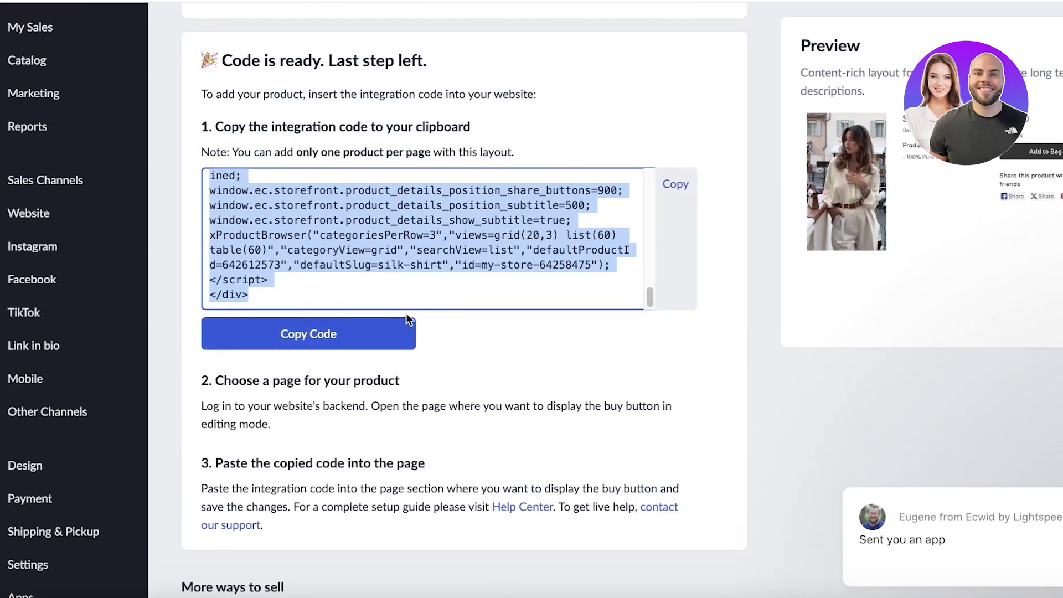
scroll(381, 151, "up", 4)
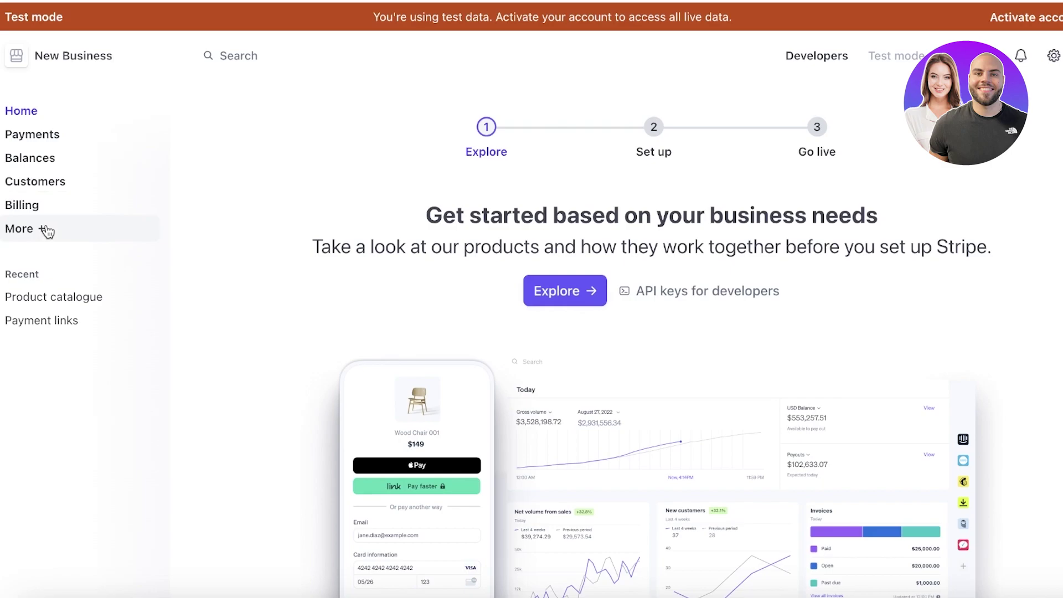
Go to Stripe's Payment links page via More and start a new payment link.
left_click(46, 230)
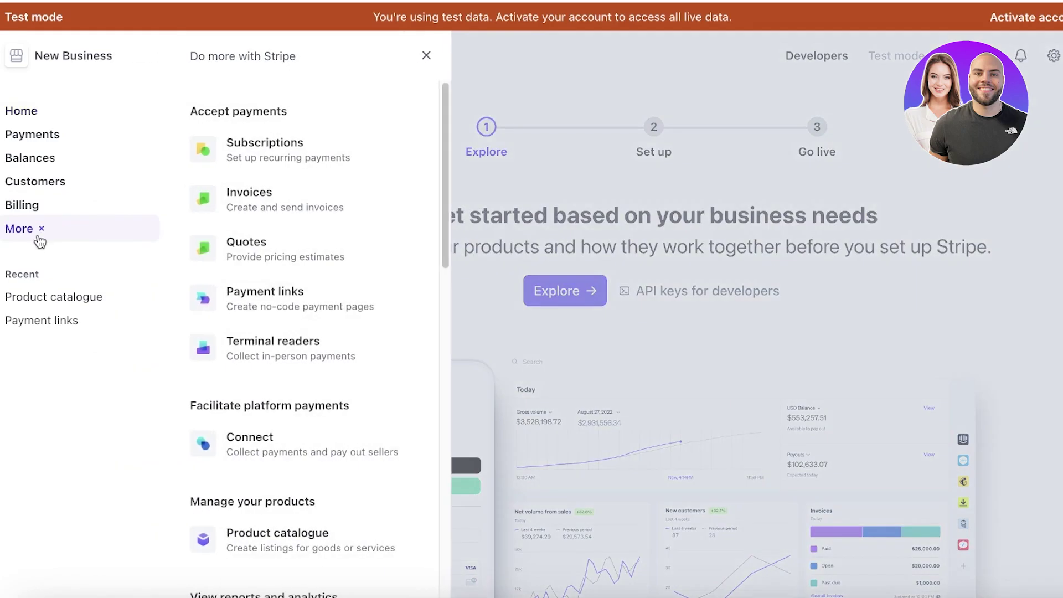
left_click(39, 117)
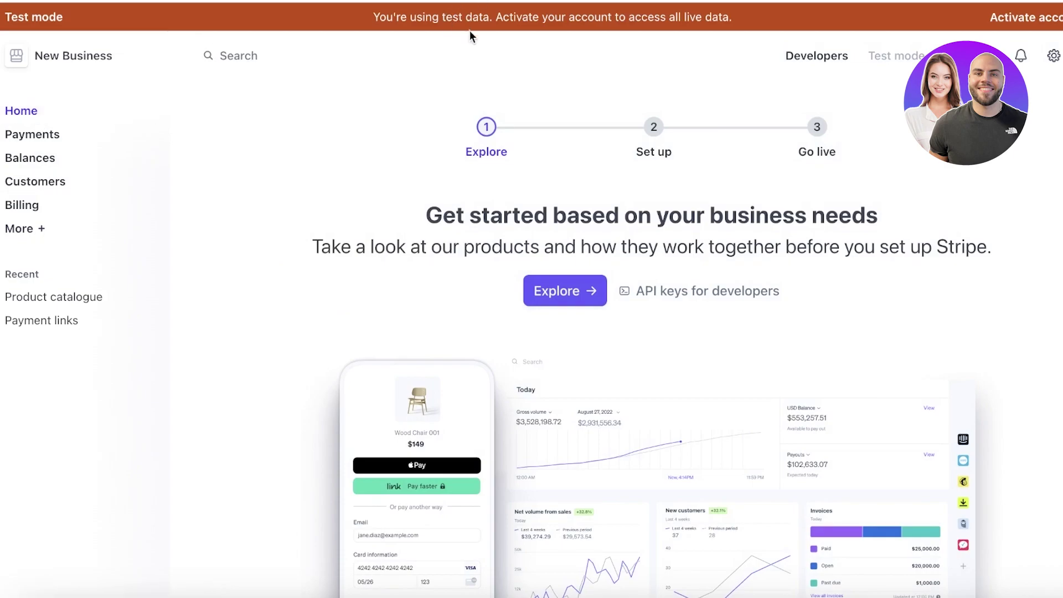
left_click(1030, 18)
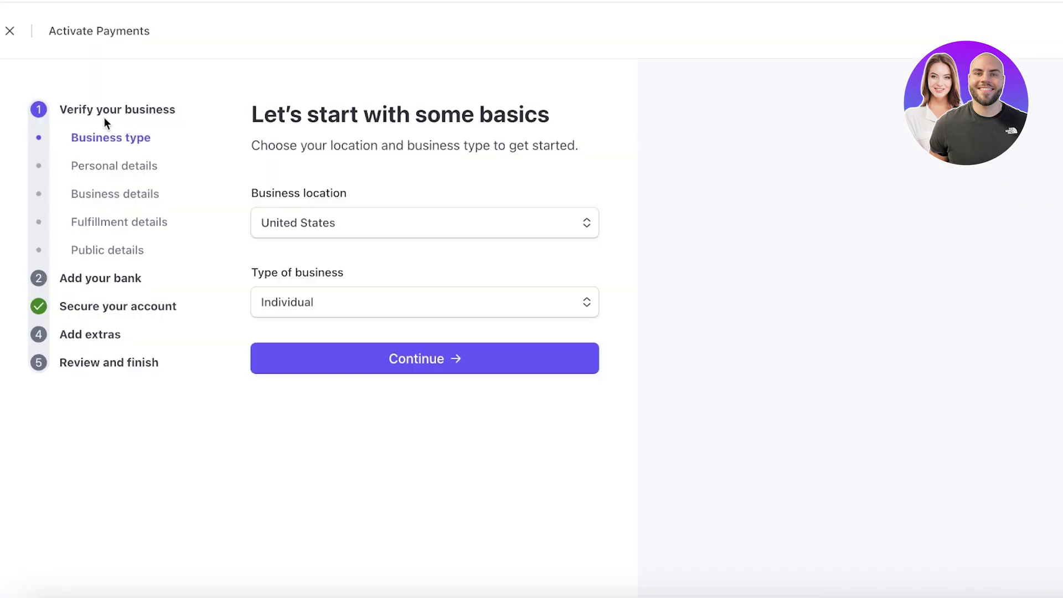
left_click(20, 33)
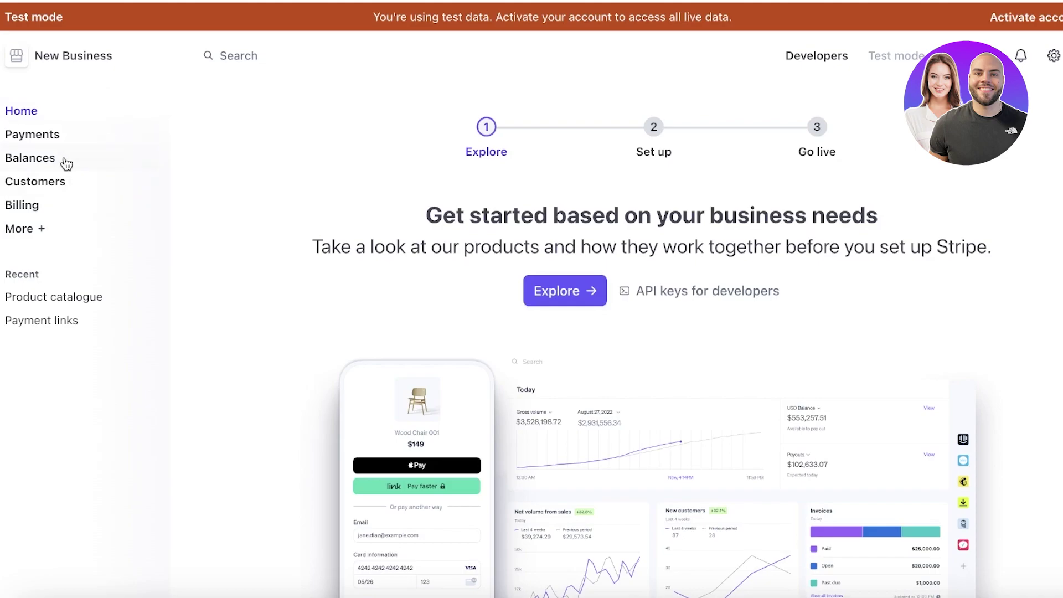
left_click(38, 232)
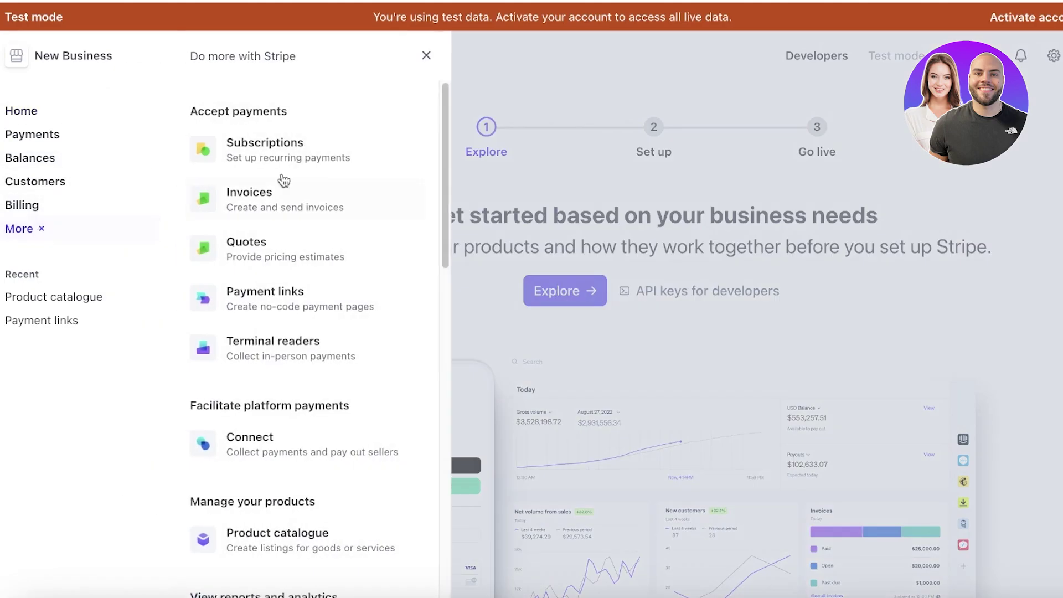
left_click(302, 317)
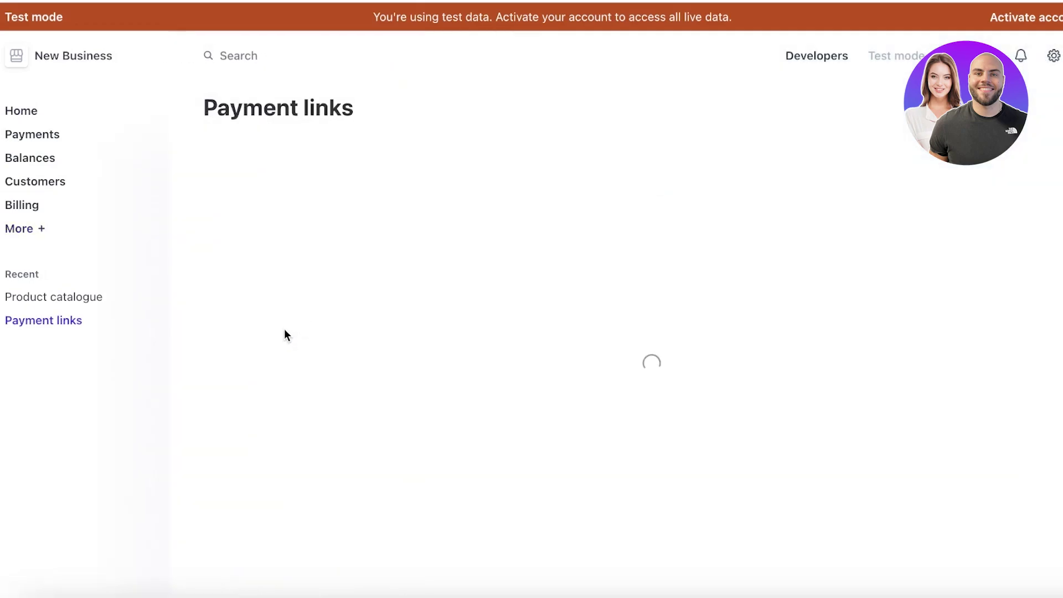
scroll(1022, 159, "right", 2)
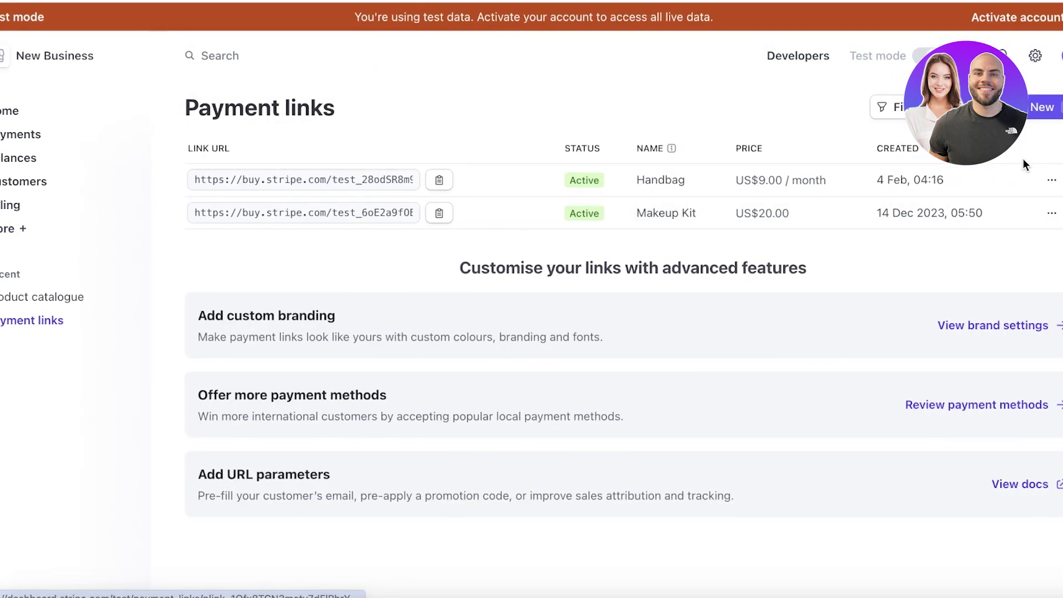
left_click(1041, 107)
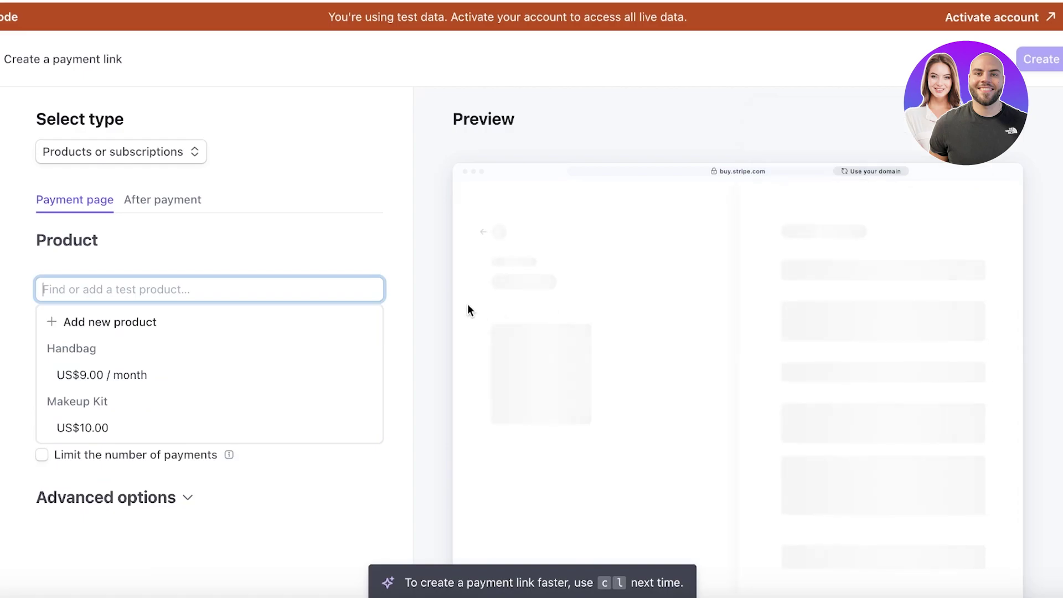
Add a new product named Silk Shirt and upload the cream shirt photo.
left_click(257, 323)
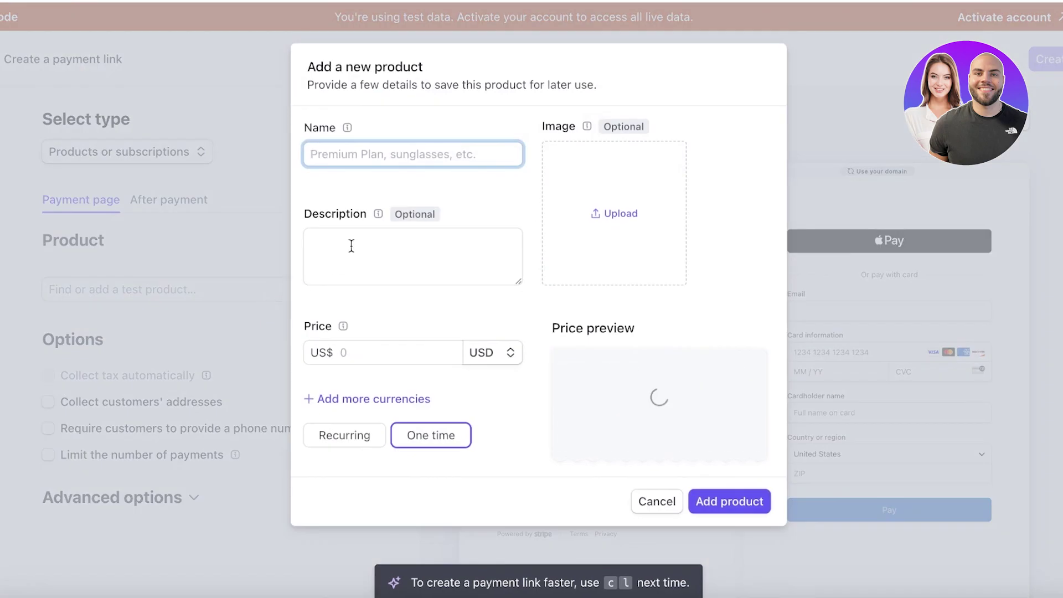
type("A")
key("BackSpace")
type("Sl")
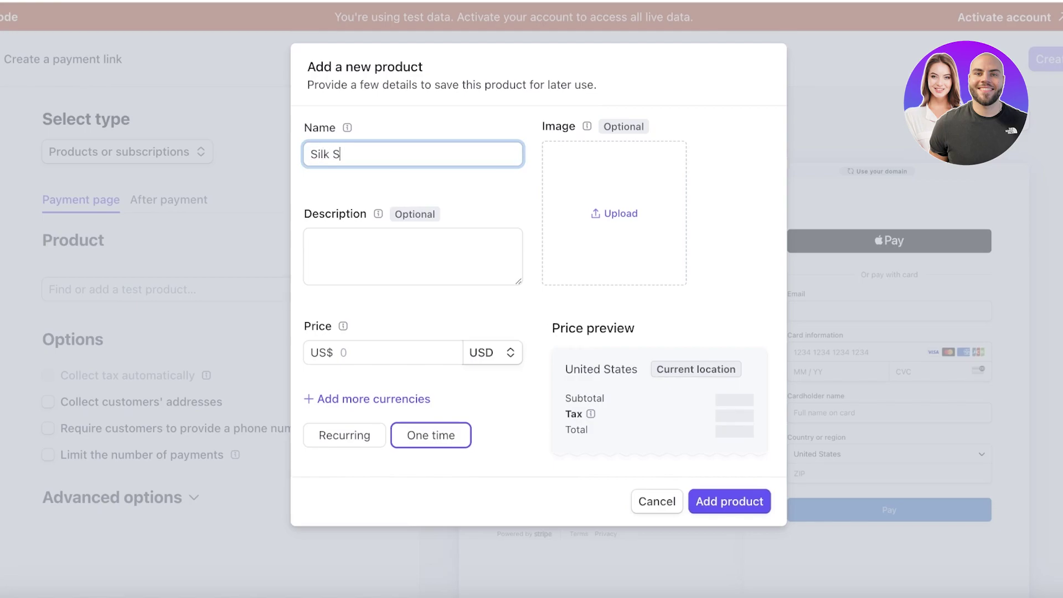
left_click(647, 215)
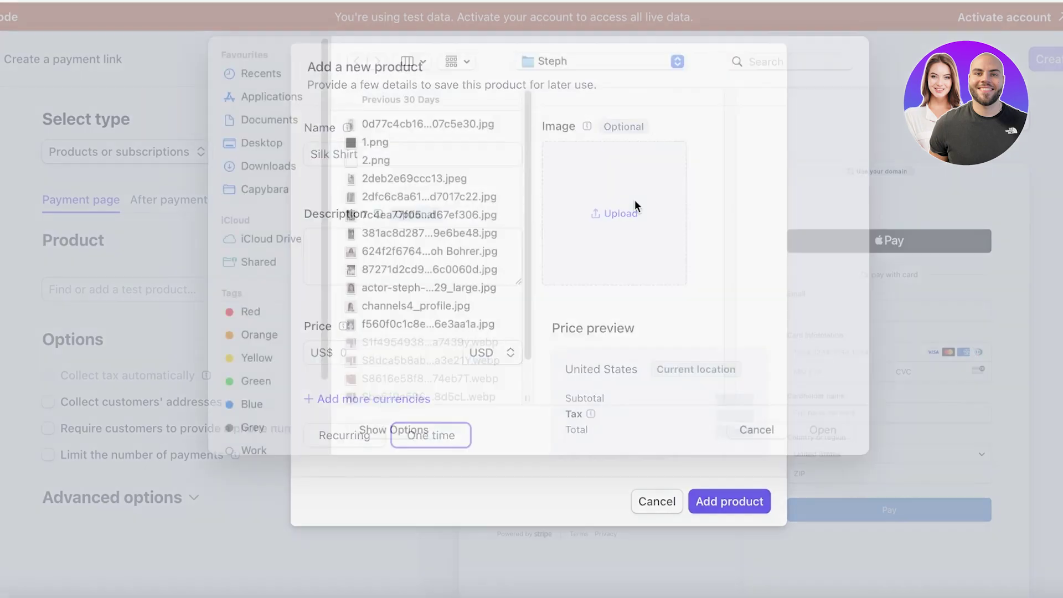
left_click(396, 239)
left_click(400, 220)
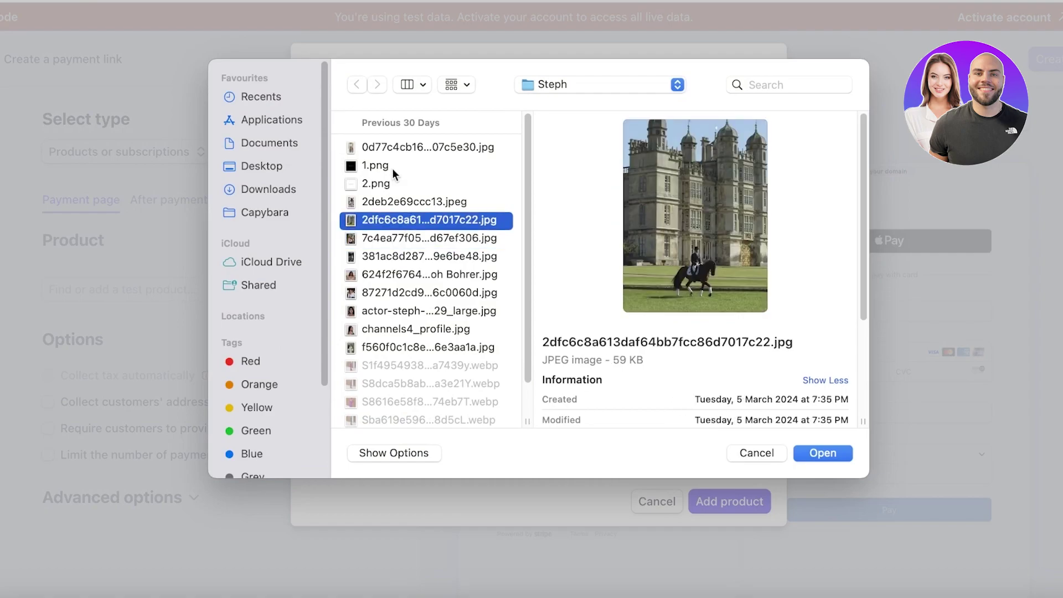
left_click(392, 165)
left_click(388, 144)
scroll(394, 217, "down", 1)
left_click(407, 165)
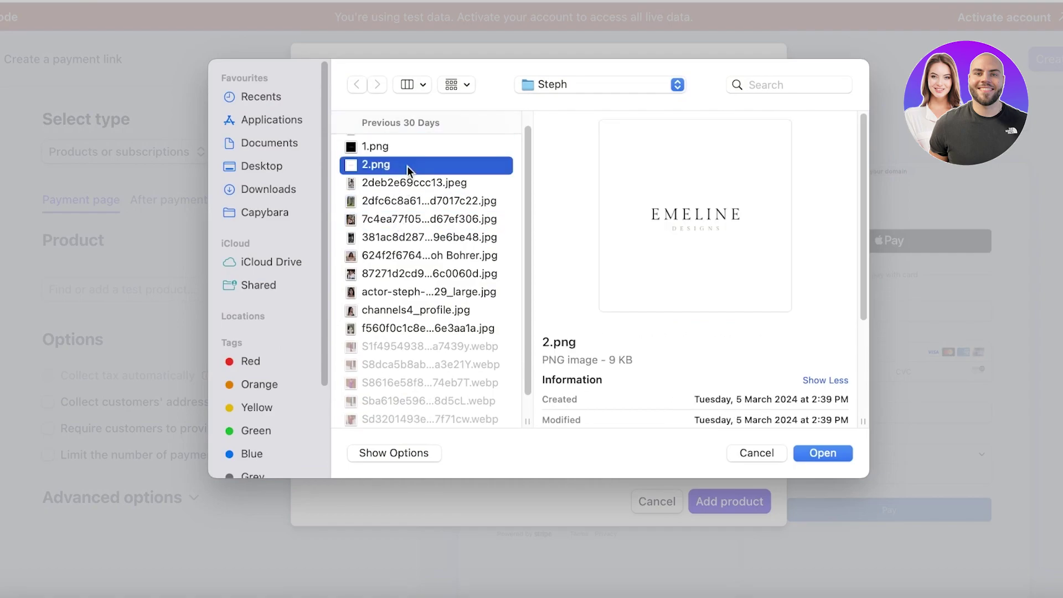
left_click(412, 183)
left_click(846, 453)
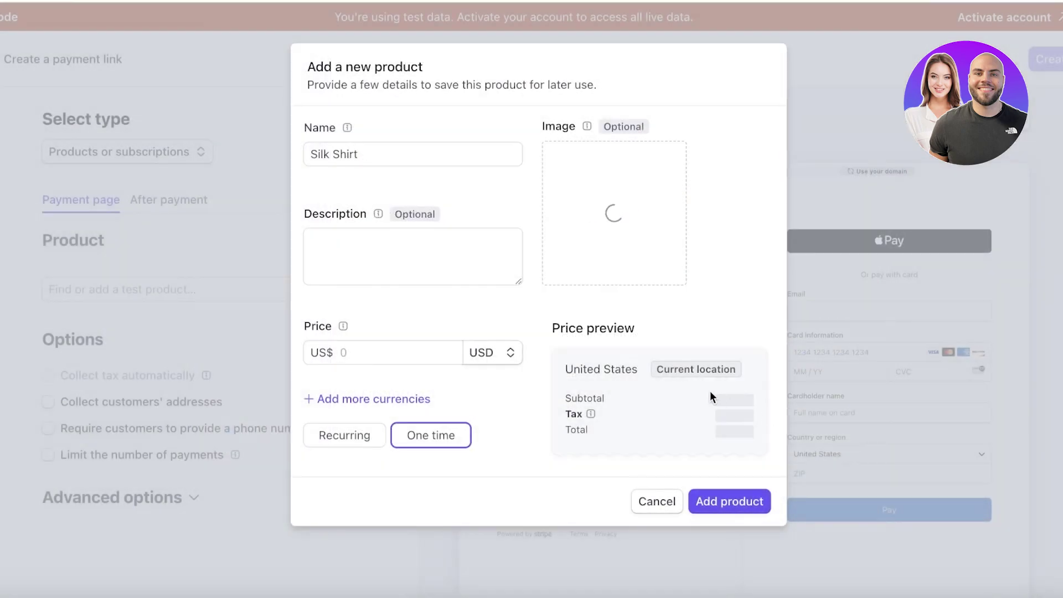
Price it at US$28.00 as a one-time charge and save the product.
left_click(367, 270)
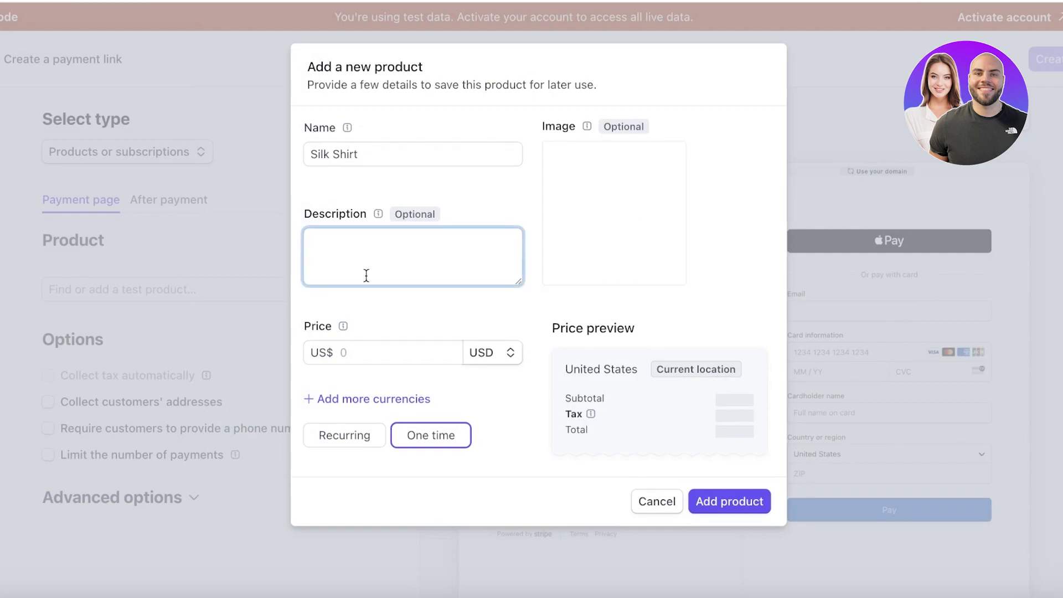
left_click(387, 355)
type("234")
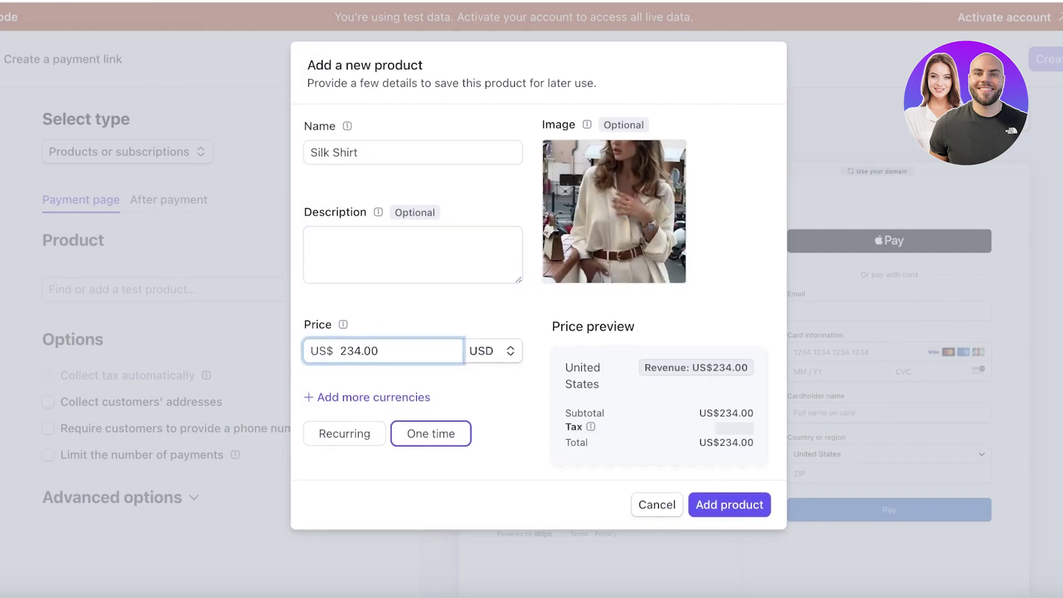
key("BackSpace")
key("BackSpace")
key("BackSpace")
type("28")
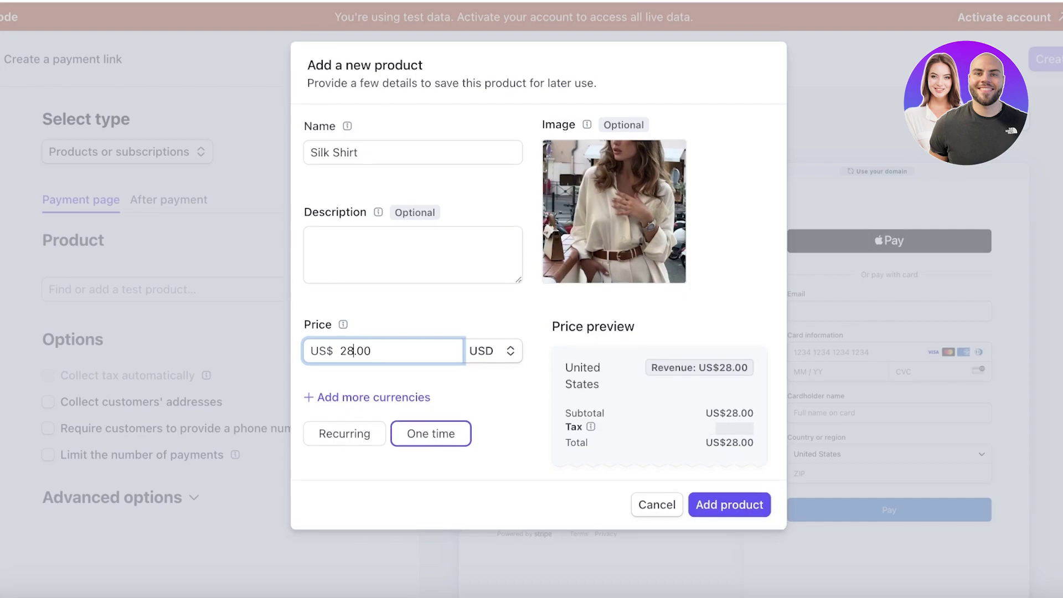
left_click(379, 438)
left_click(450, 435)
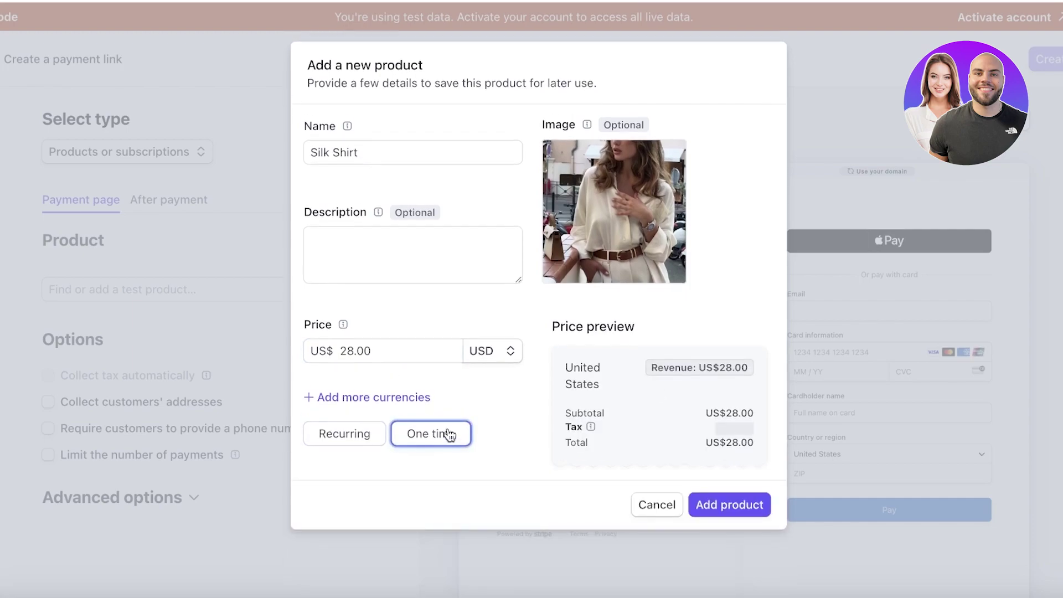
left_click(707, 503)
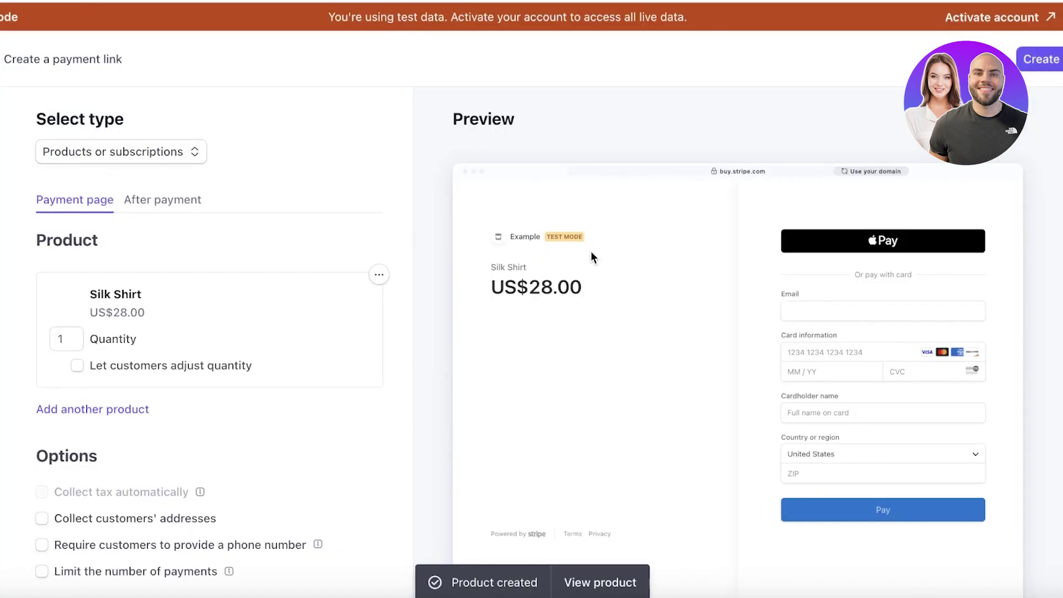
Collect addresses, require phone numbers, and cap the link at 5 total payments.
scroll(140, 377, "down", 3)
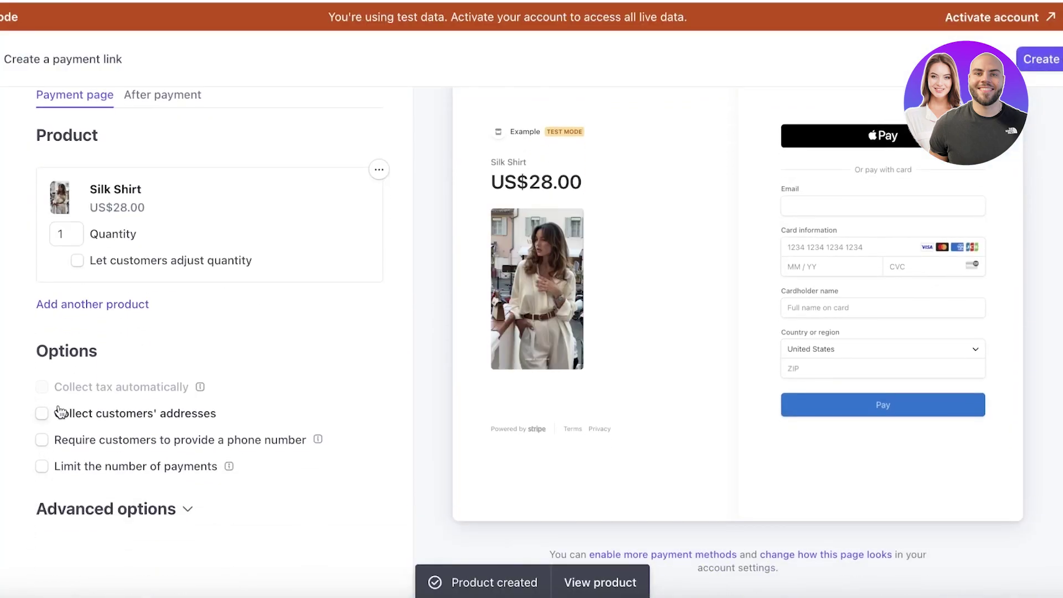
left_click(56, 413)
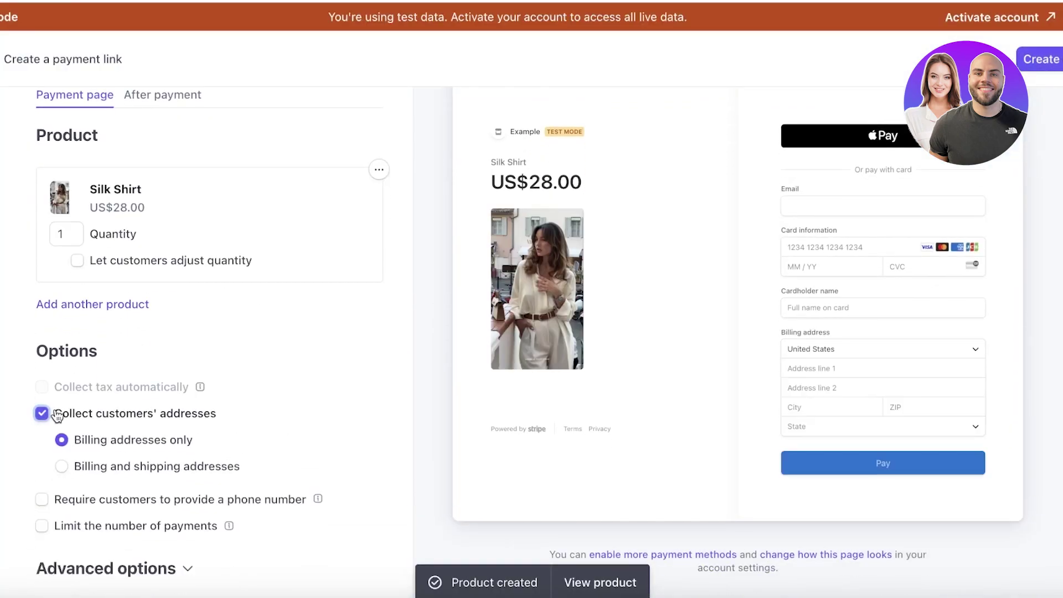
left_click(64, 505)
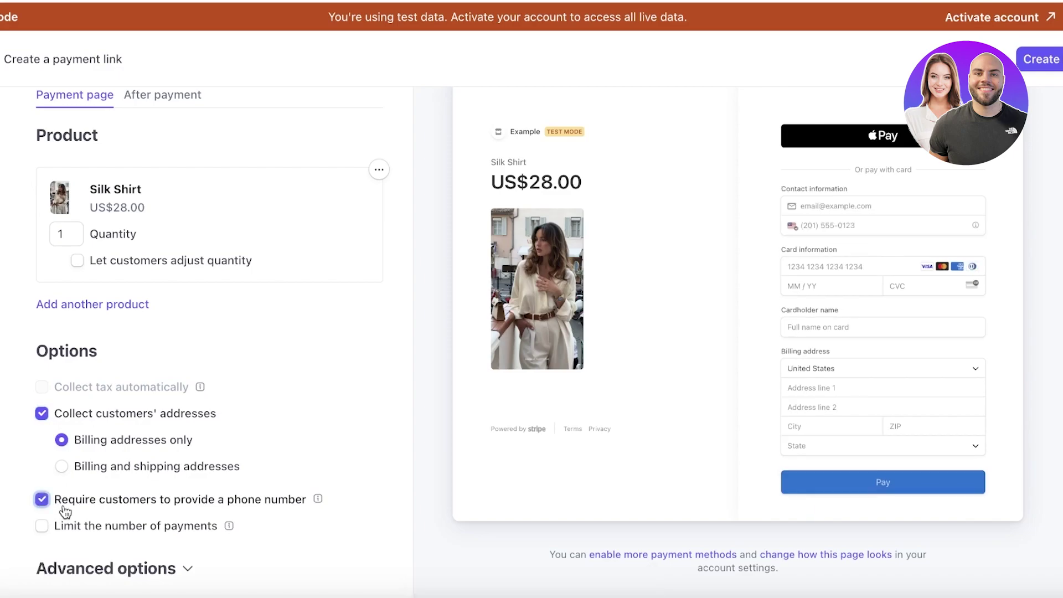
left_click(65, 532)
scroll(67, 537, "down", 2)
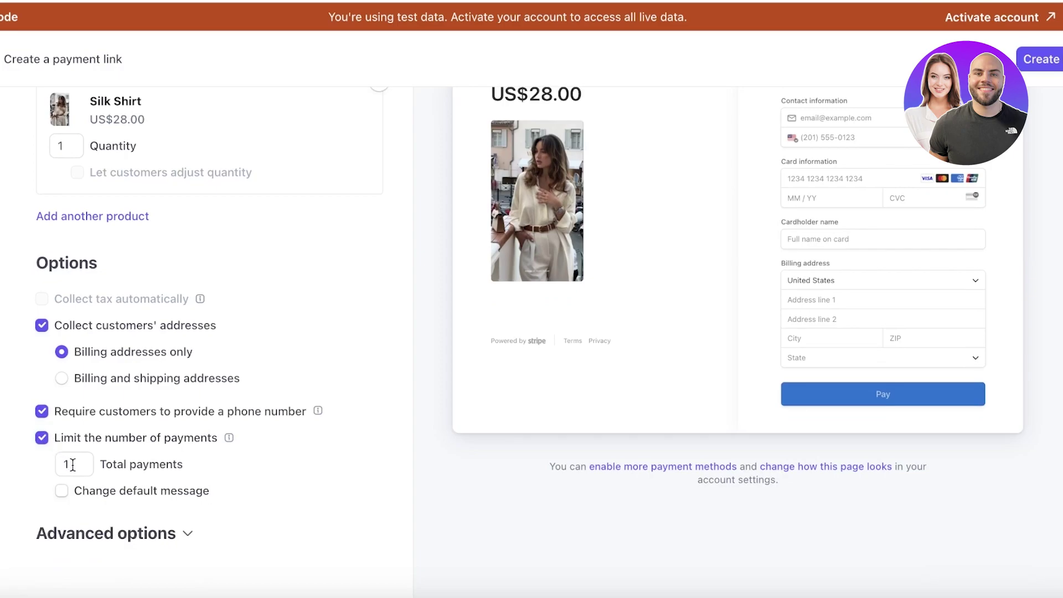
double_click(73, 464)
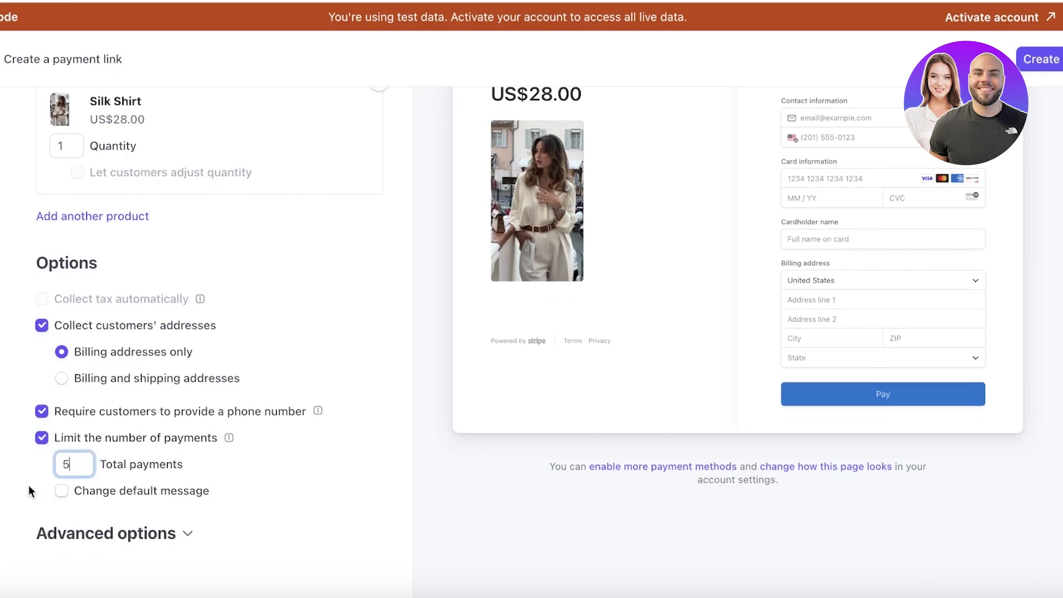
left_click(83, 533)
scroll(94, 427, "down", 3)
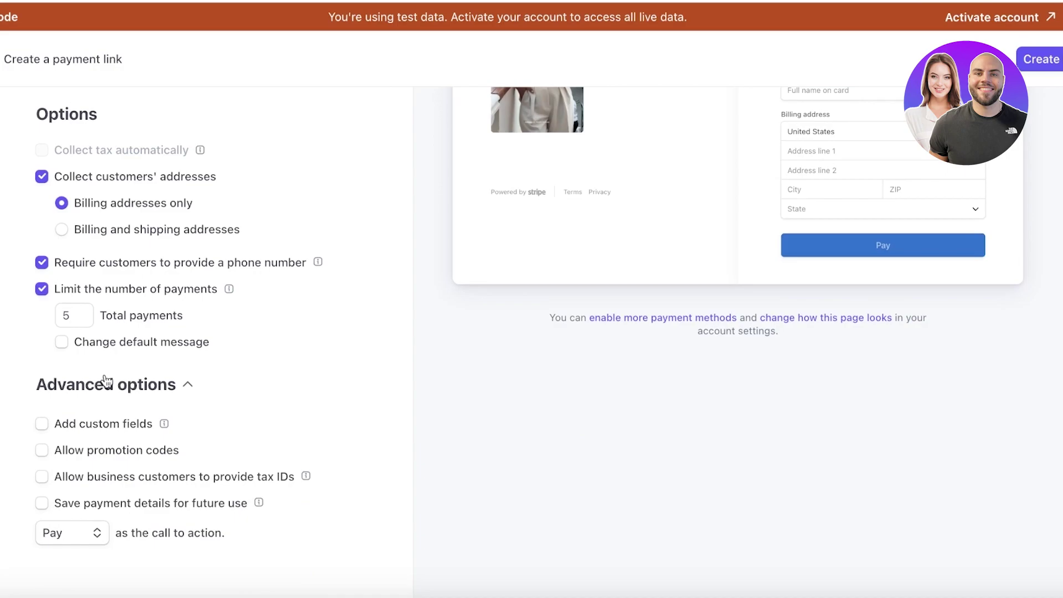
left_click(105, 383)
scroll(396, 345, "up", 6)
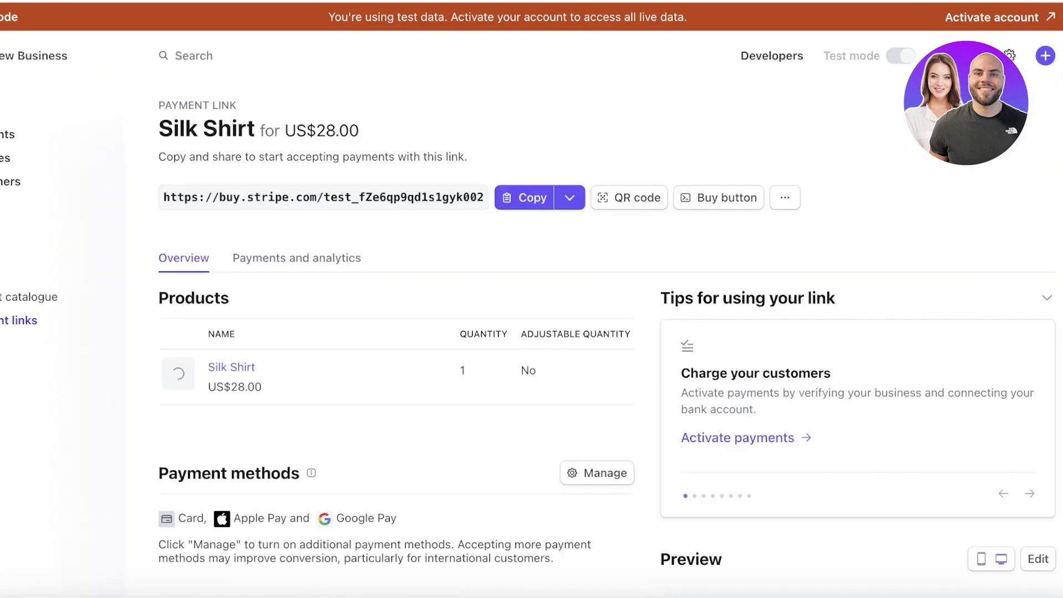
Copy the US$28.00 Silk Shirt payment link's URL from its page.
left_click(524, 198)
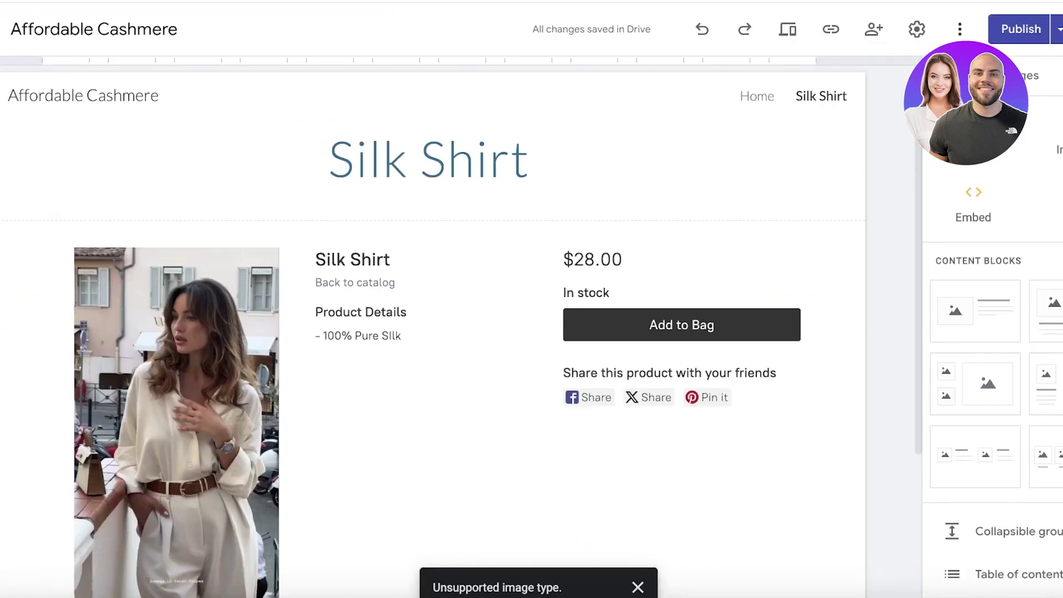
scroll(373, 109, "down", 4)
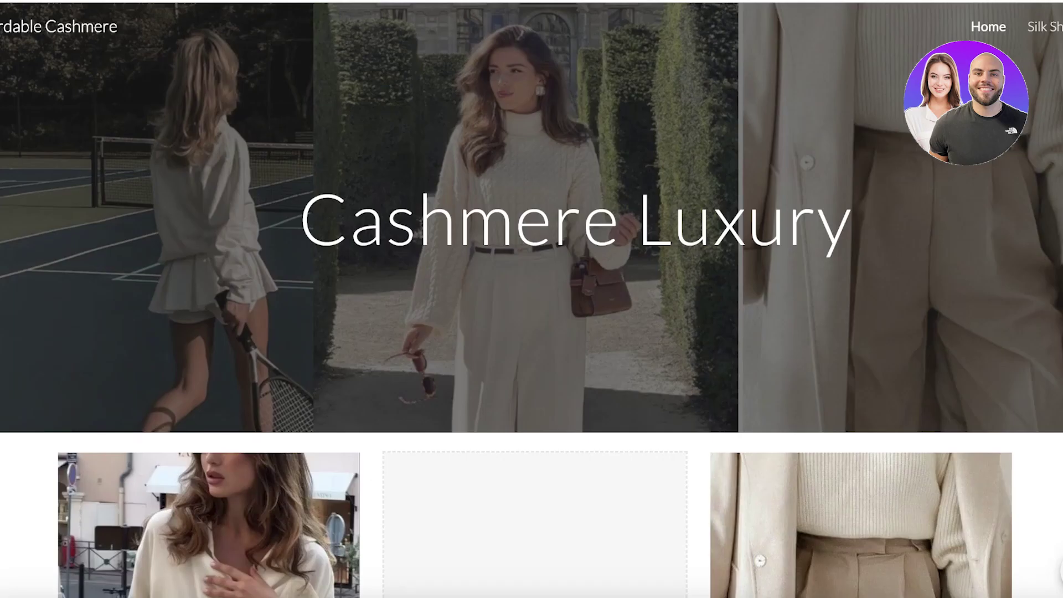
scroll(232, 337, "down", 5)
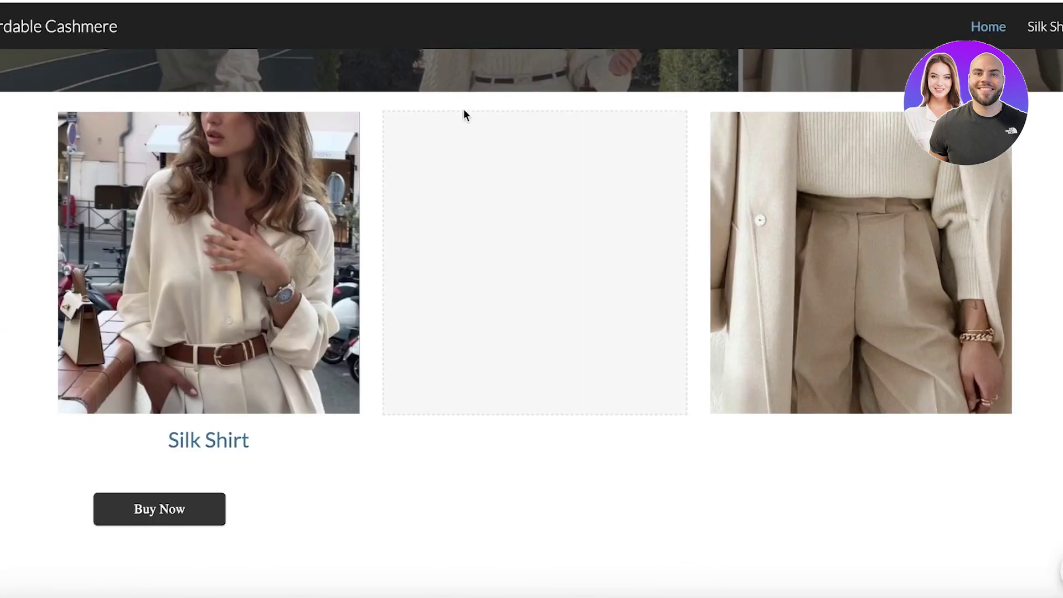
scroll(409, 83, "up", 5)
scroll(366, 33, "down", 5)
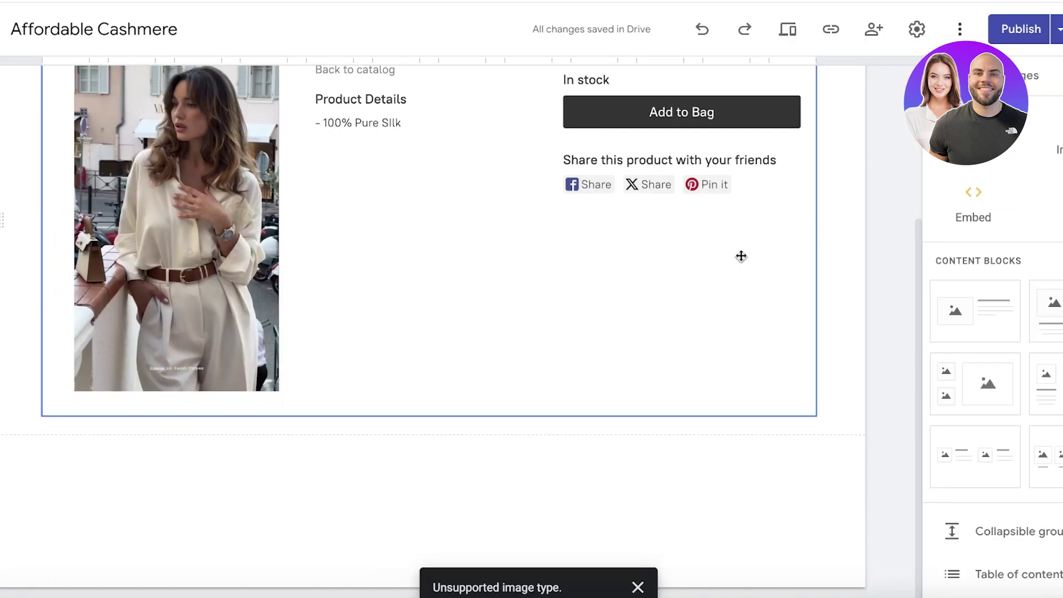
scroll(740, 253, "up", 4)
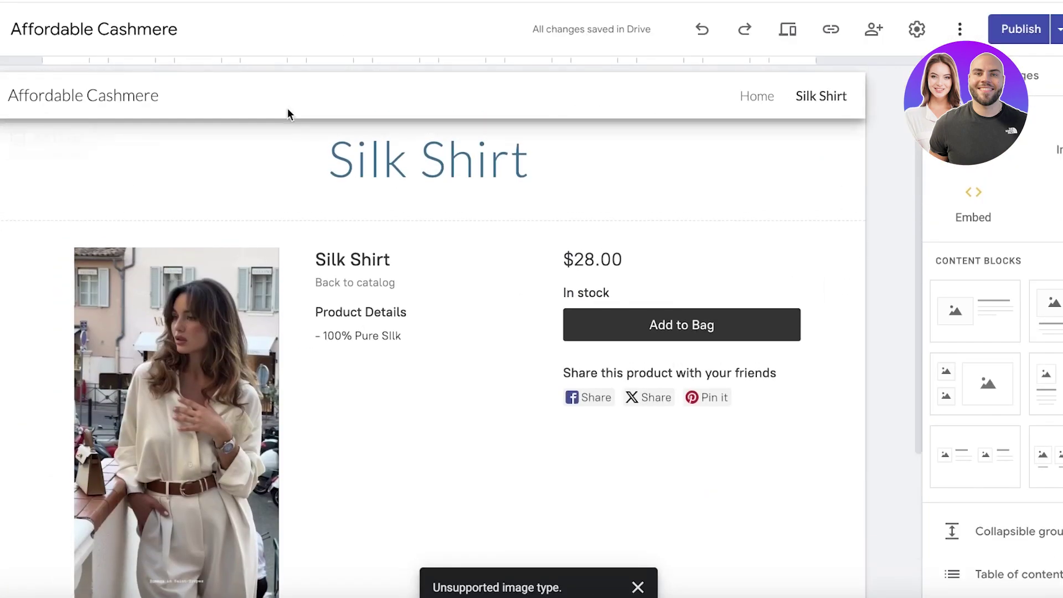
Delete the Silk Shirt product card from the Home page.
left_click(755, 96)
scroll(456, 292, "down", 8)
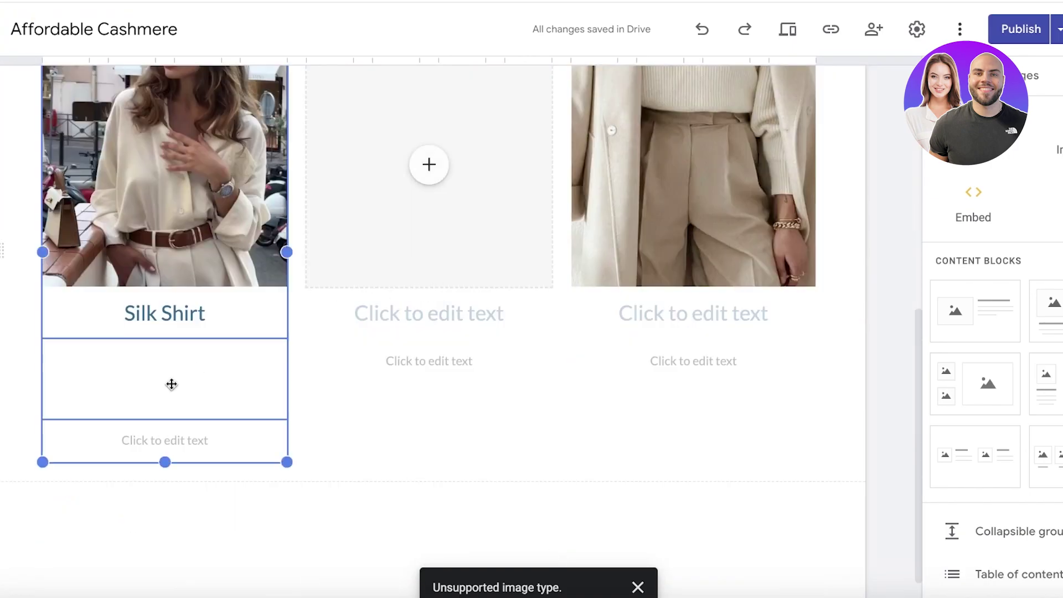
key("Delete")
scroll(174, 388, "up", 8)
scroll(209, 345, "down", 1)
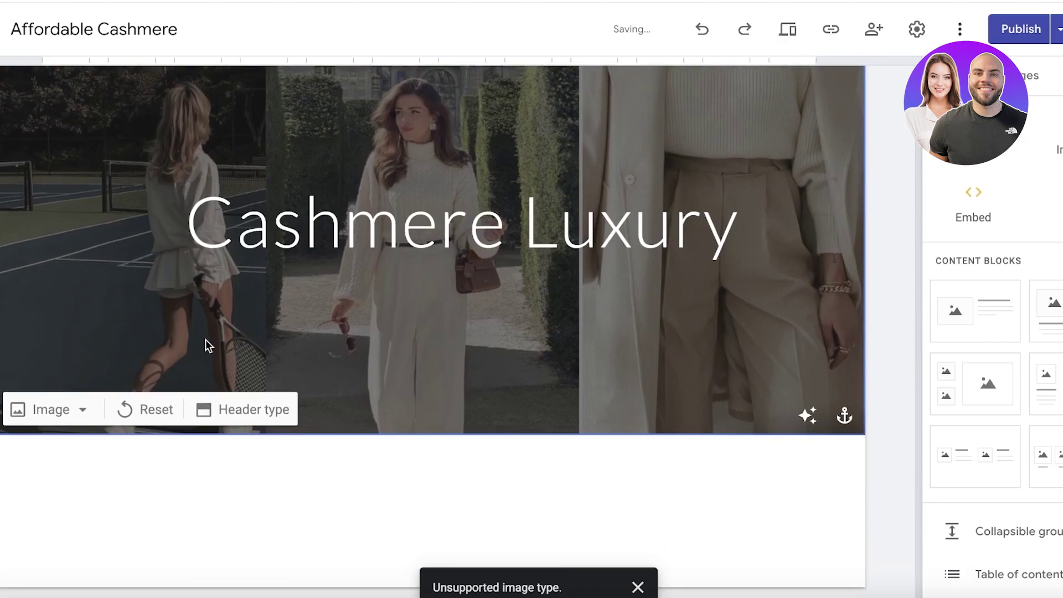
scroll(346, 358, "down", 5)
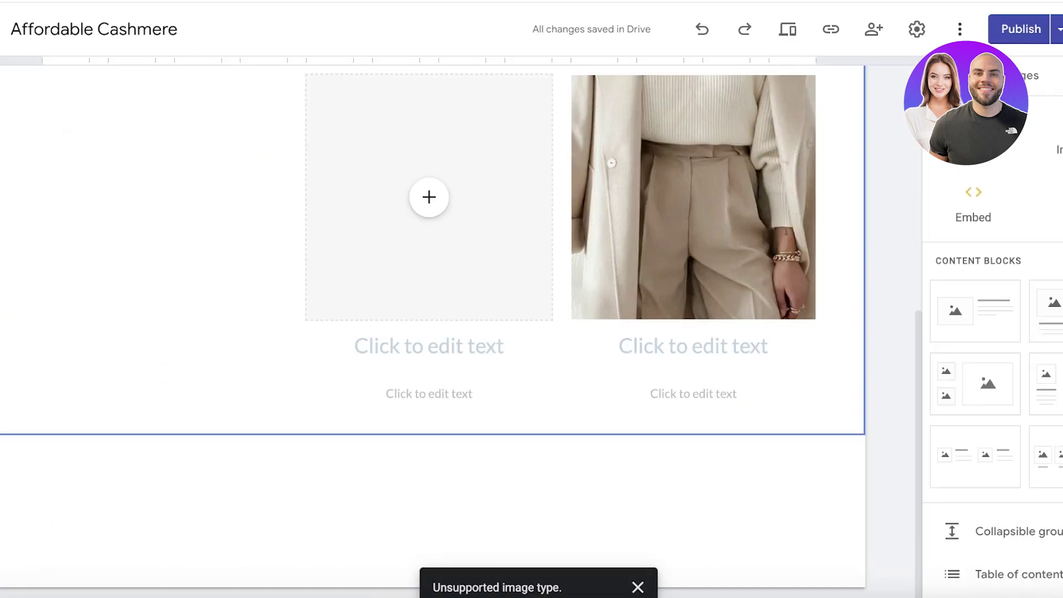
scroll(983, 388, "down", 8)
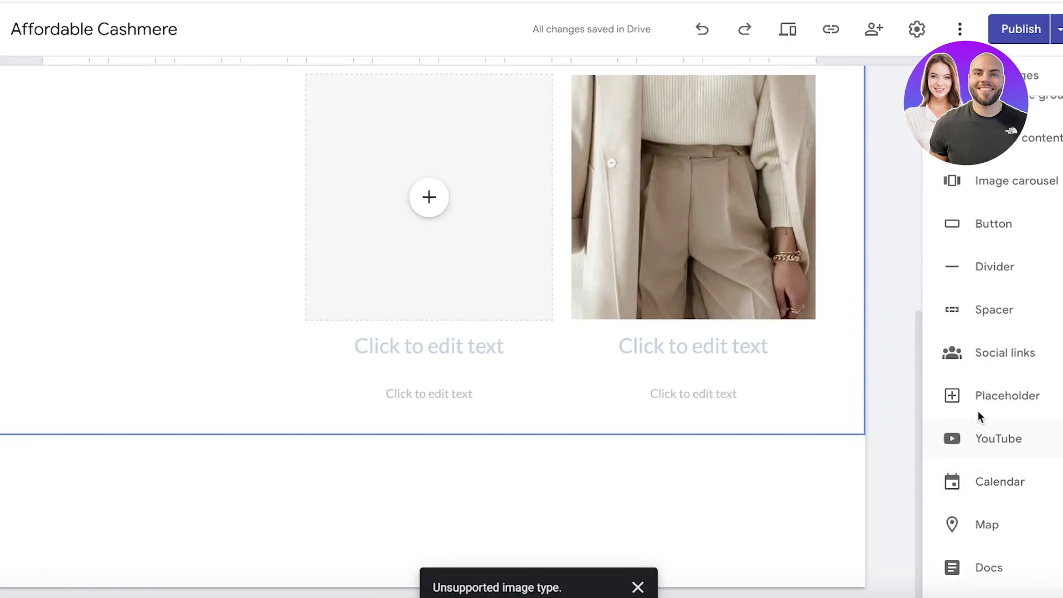
Add a 'Buy Now' button linked to the pasted Stripe payment link, then review changes for publishing.
left_click(994, 224)
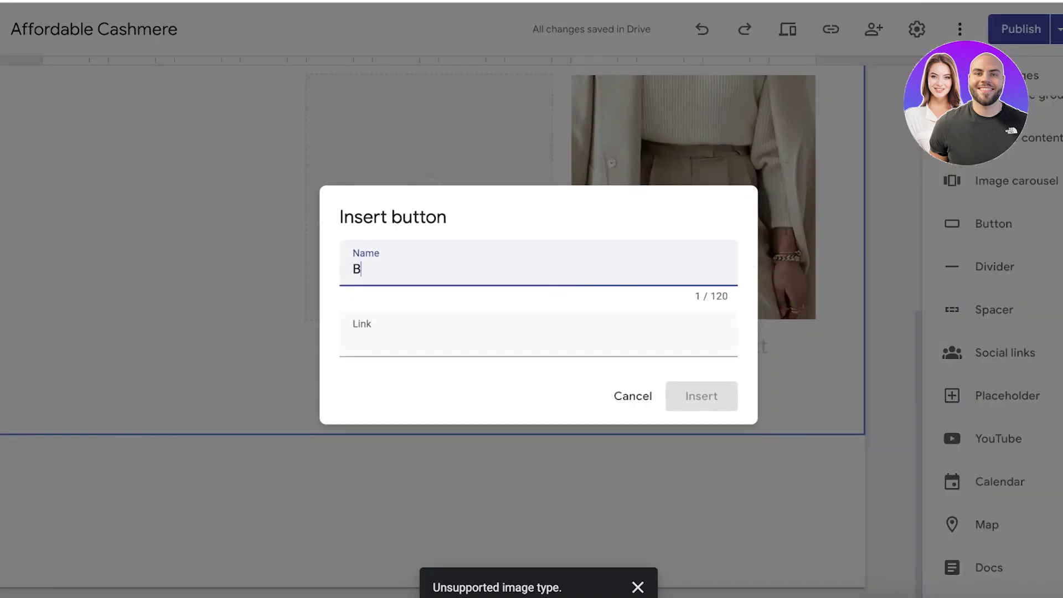
left_click(550, 323)
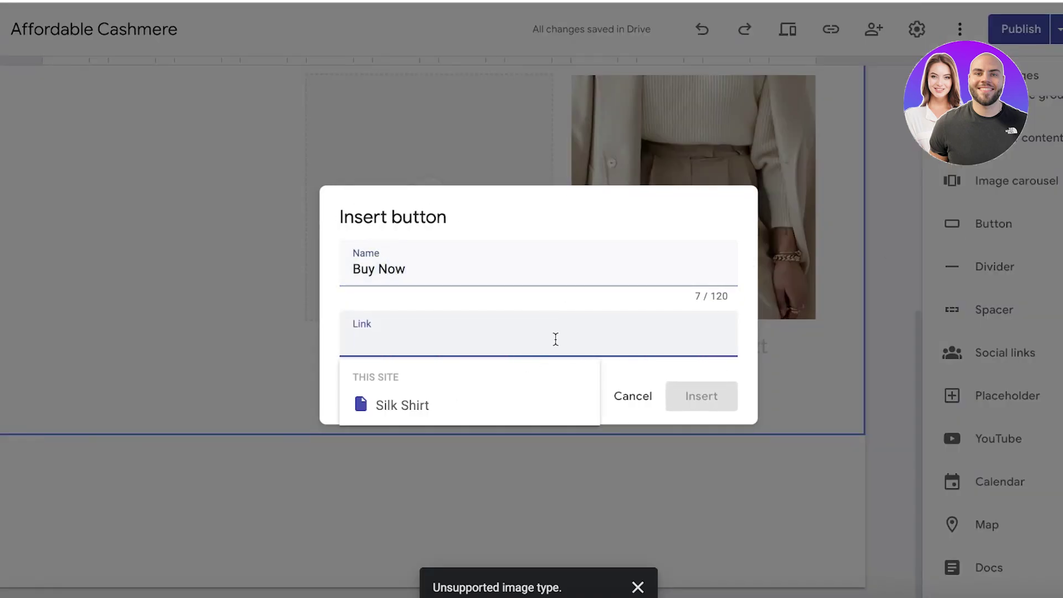
key("ctrl+v")
left_click(707, 397)
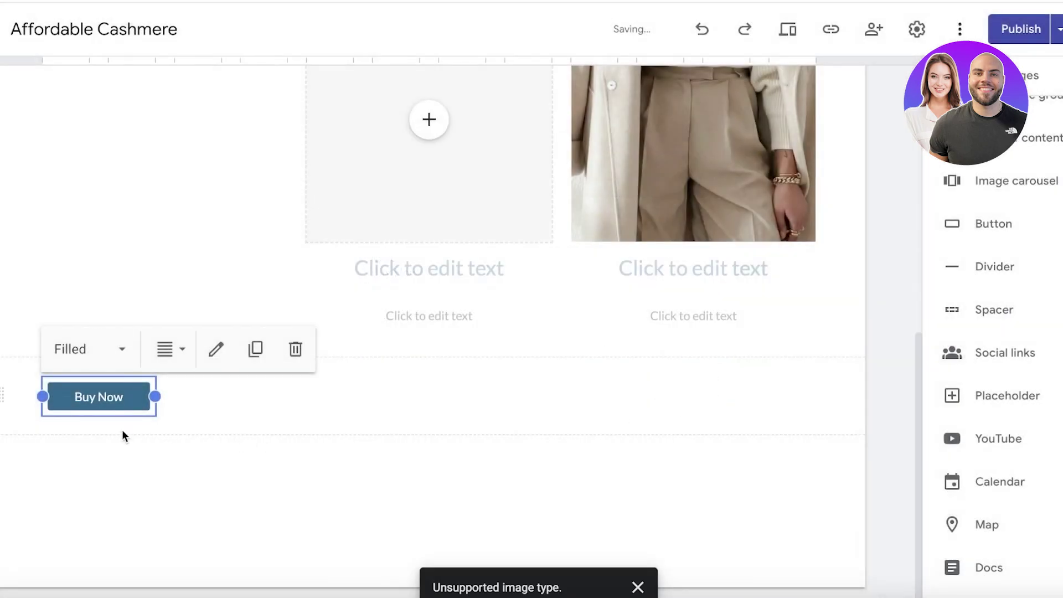
left_click(996, 31)
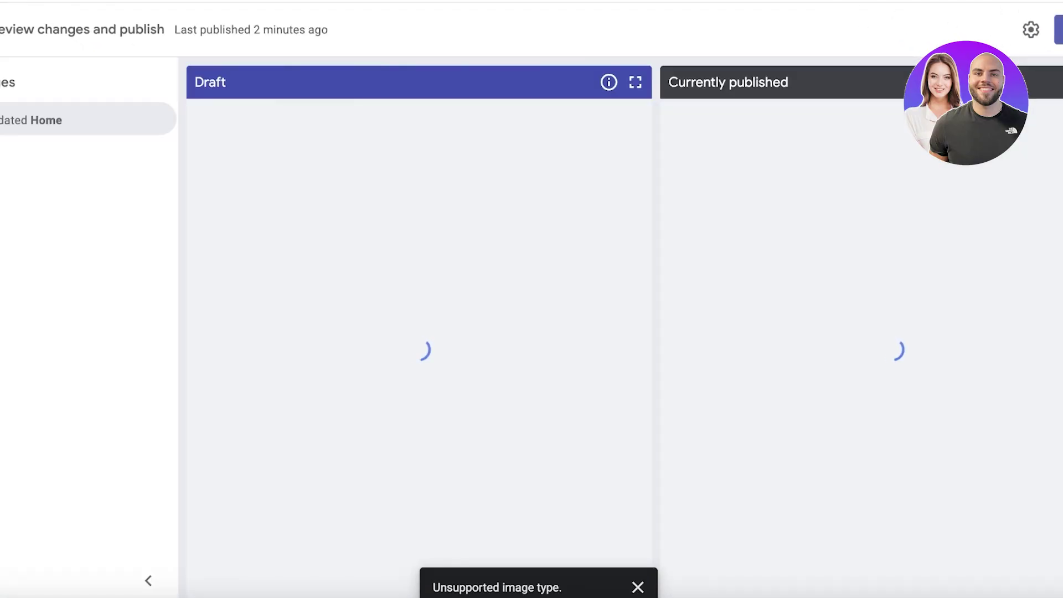
Publish the Affordable Cashmere site and view the live page.
left_click(1050, 29)
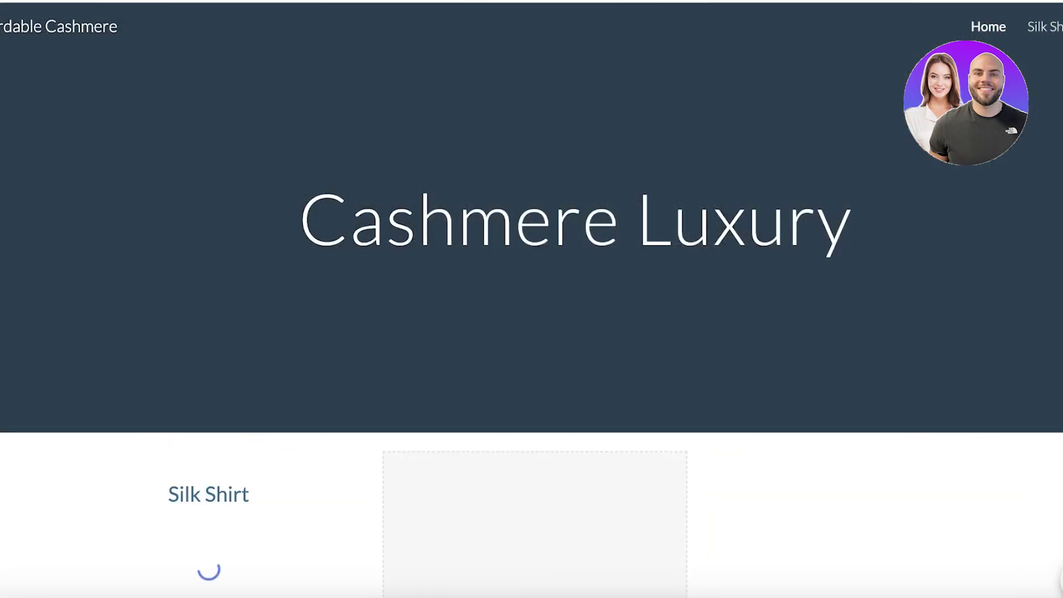
scroll(603, 191, "down", 6)
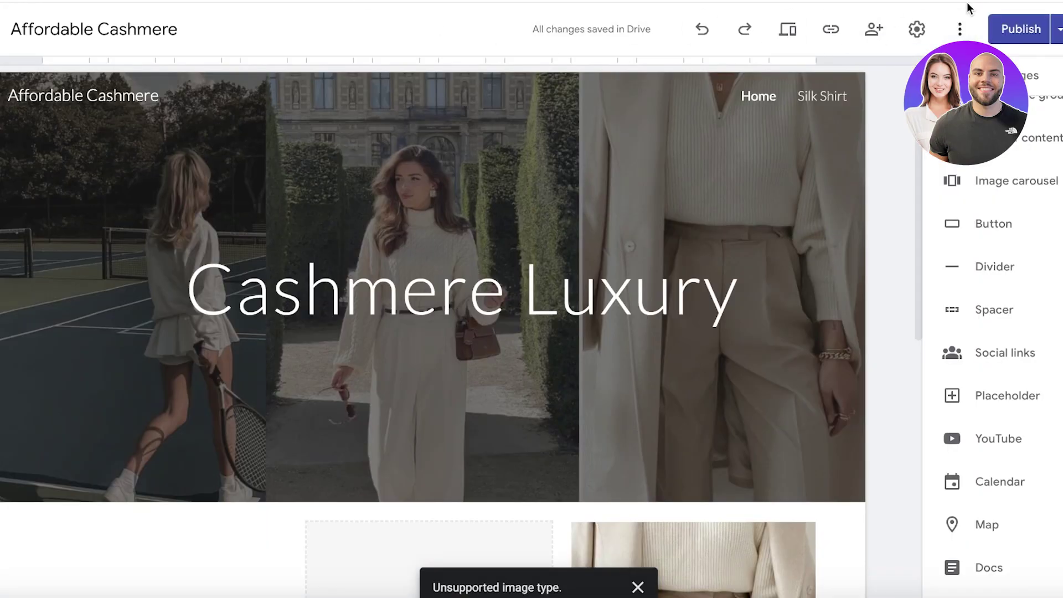
left_click(1015, 18)
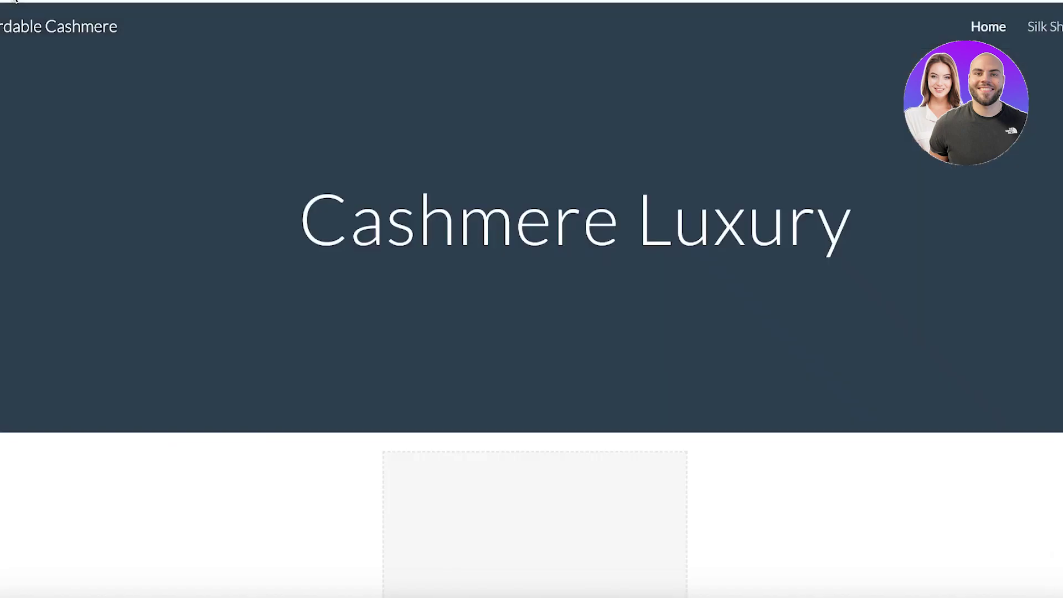
scroll(294, 89, "down", 5)
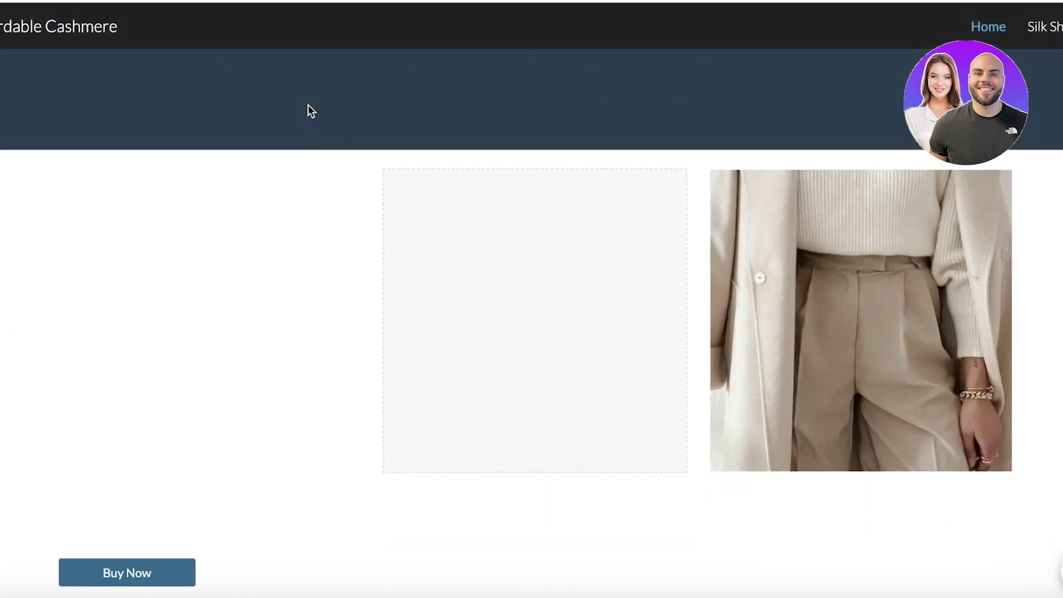
Confirm Buy Now opens the US$28.00 Silk Shirt Stripe checkout, then return to the Sites home.
left_click(121, 574)
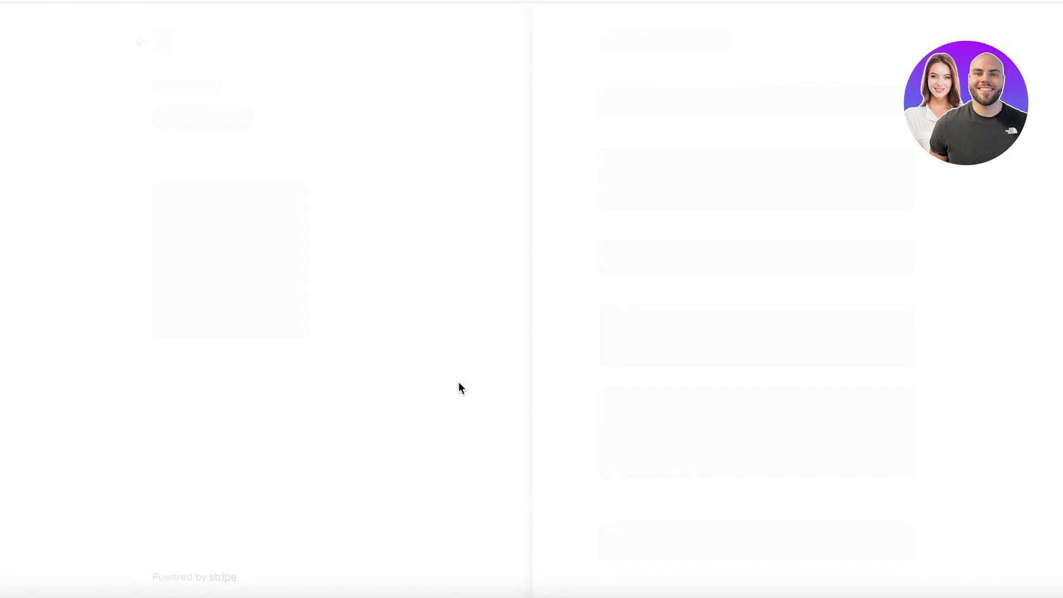
scroll(533, 327, "down", 2)
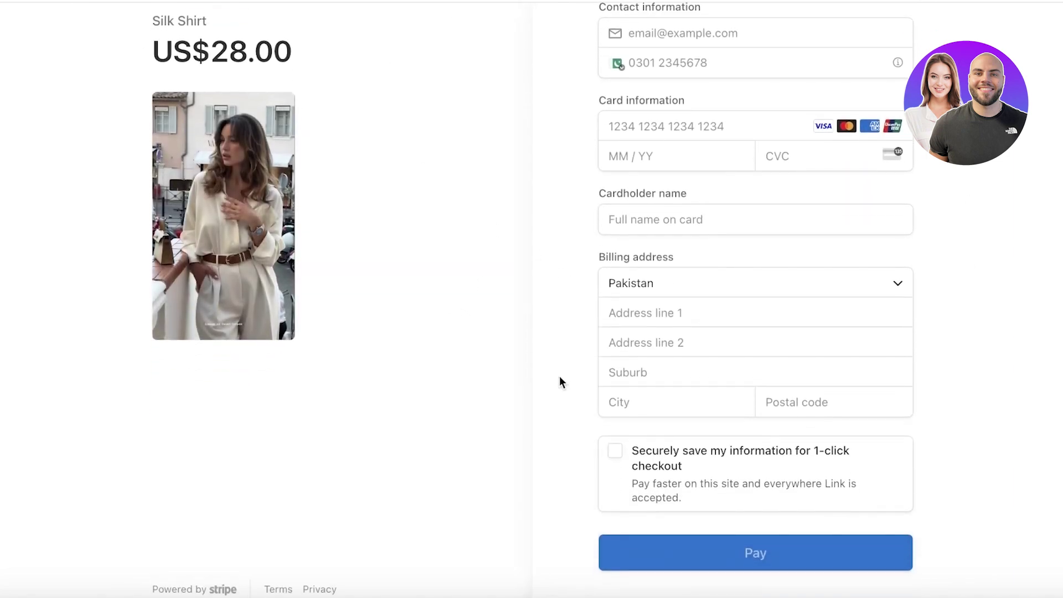
scroll(249, 66, "up", 2)
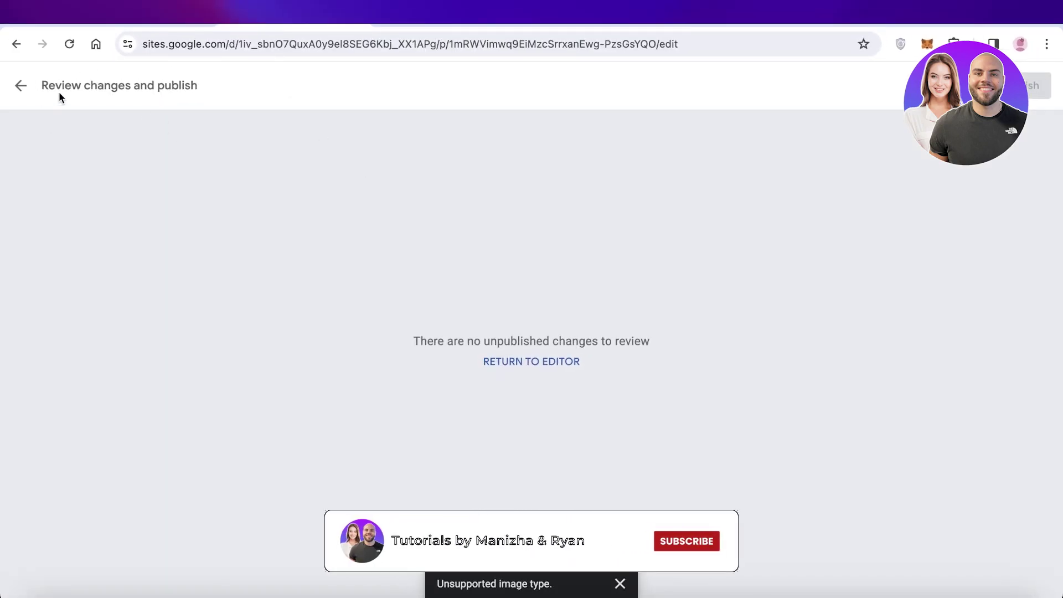
left_click(27, 87)
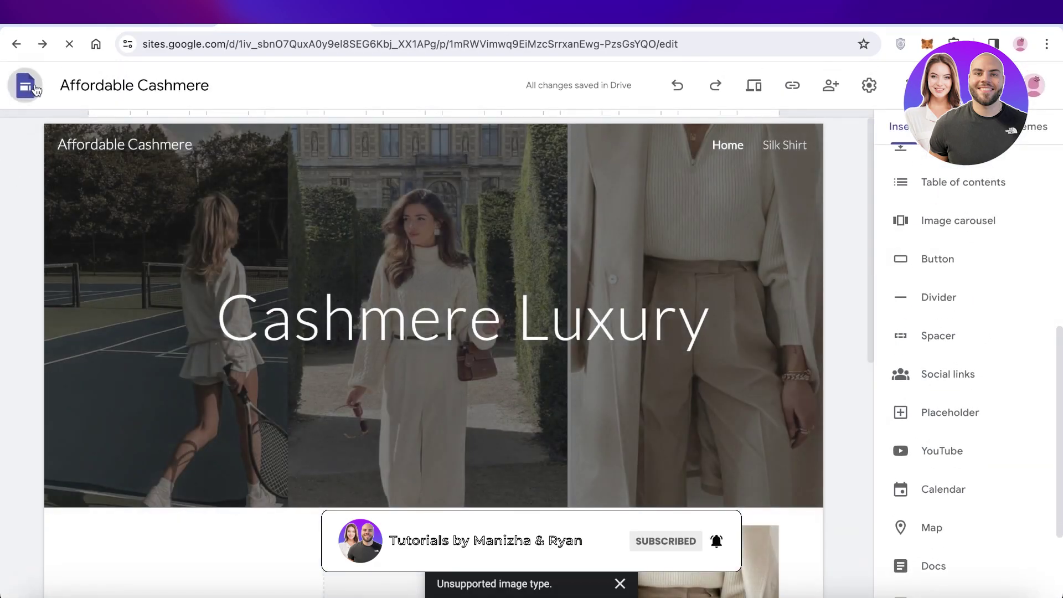
left_click(33, 88)
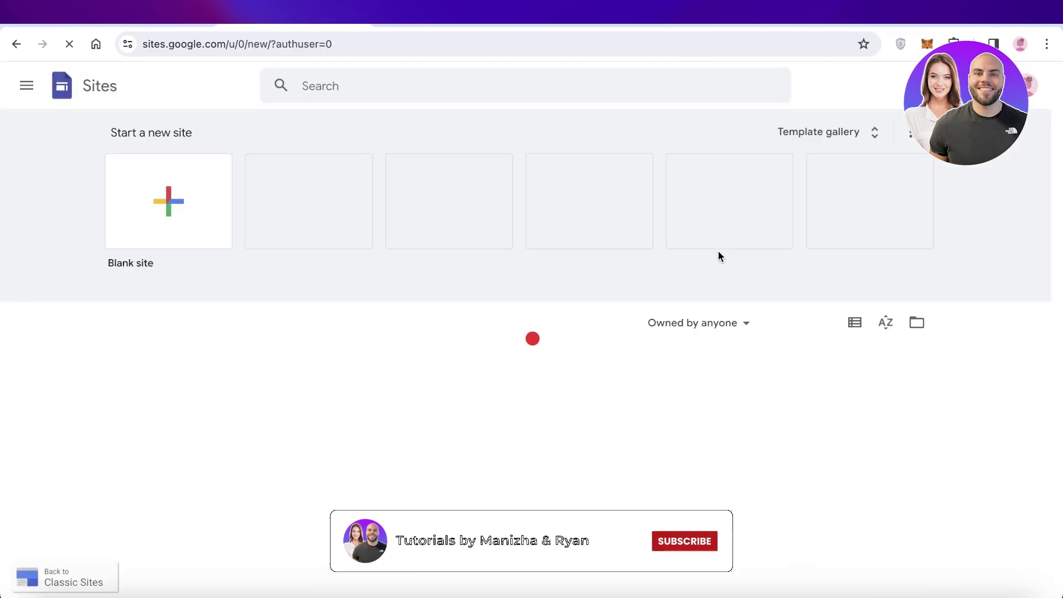